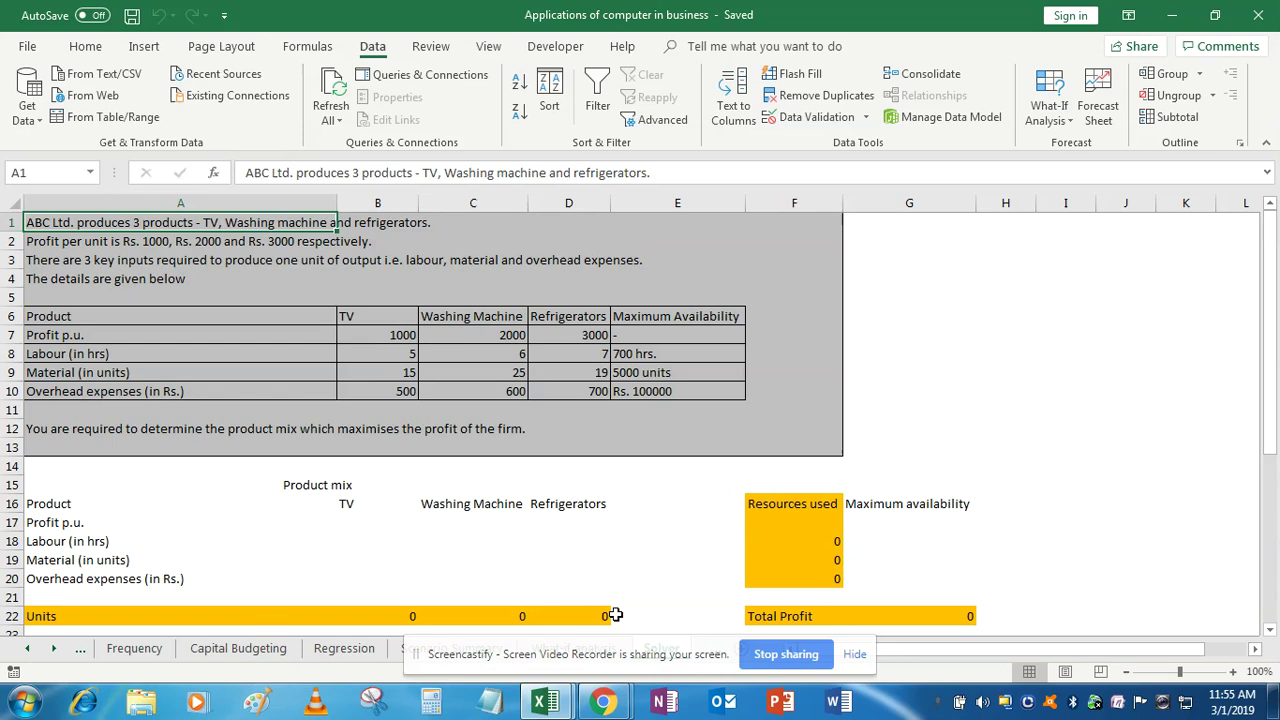
Enable the Solver Add-in via Excel Options > Add-ins > Excel Add-ins manager
{"action": "left_click", "coordinate": [27, 47]}
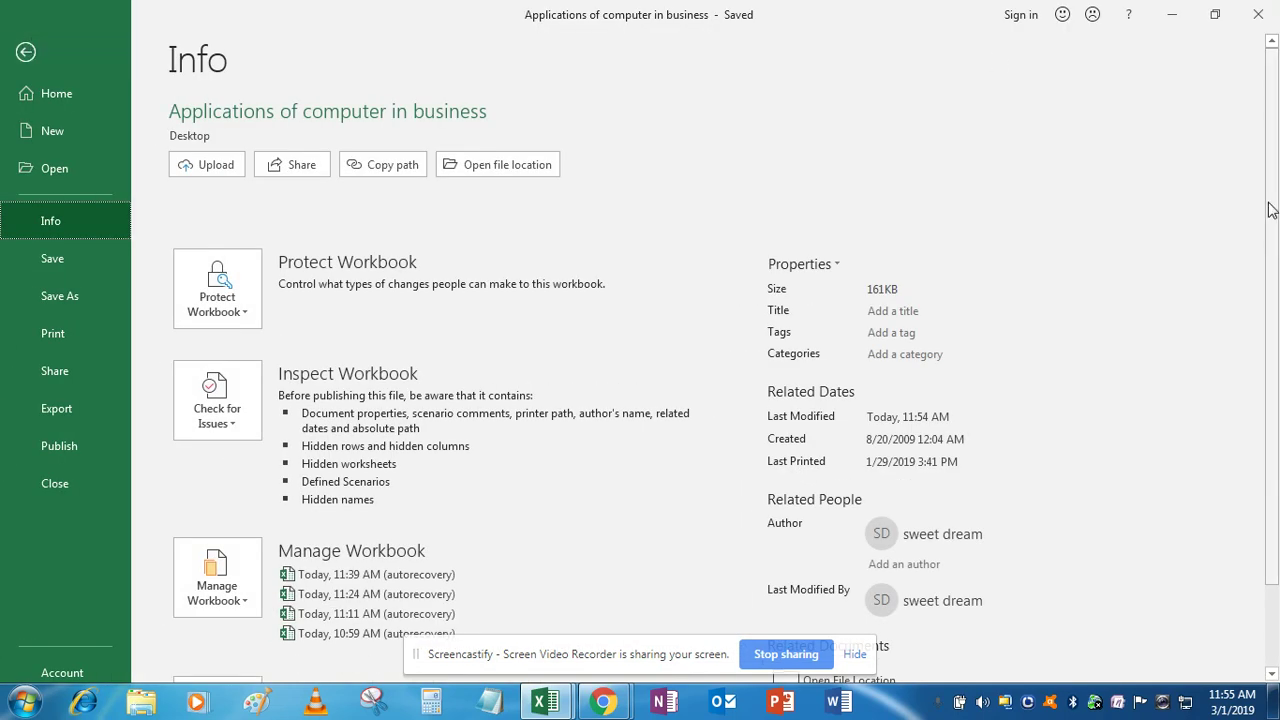
{"action": "left_click_drag", "start_coordinate": [1268, 209], "coordinate": [1268, 291]}
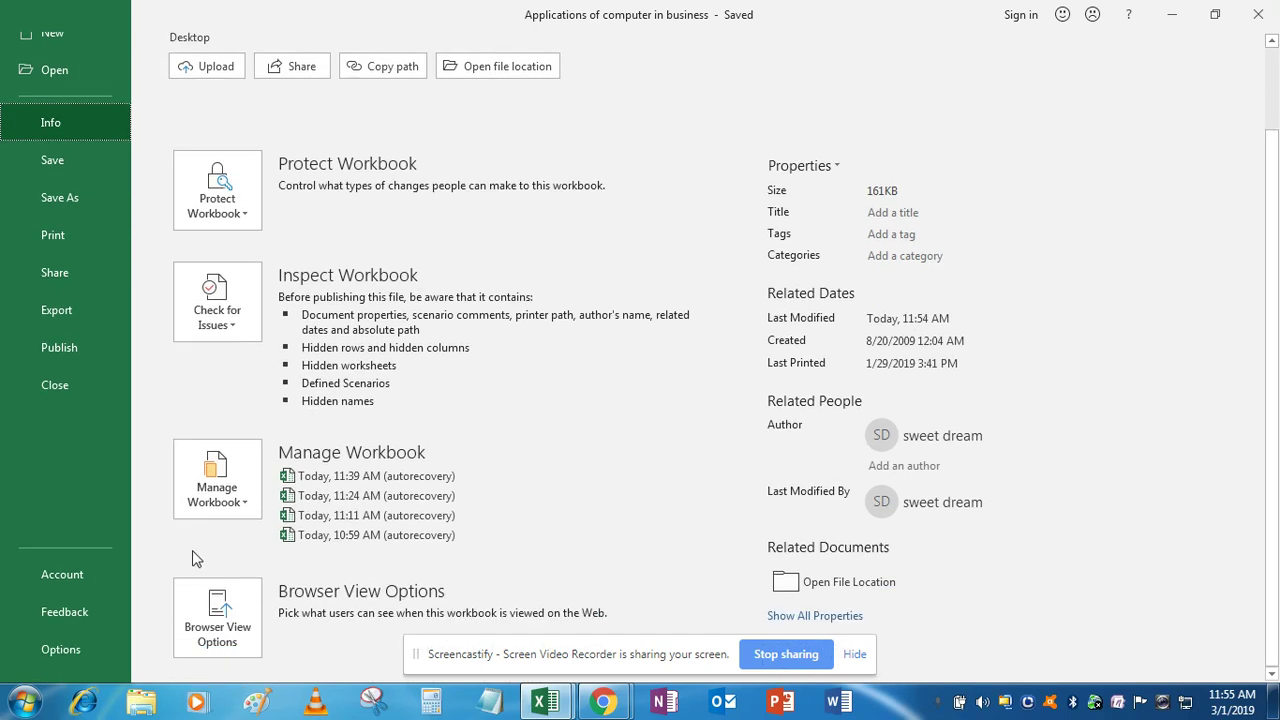
{"action": "left_click", "coordinate": [42, 652]}
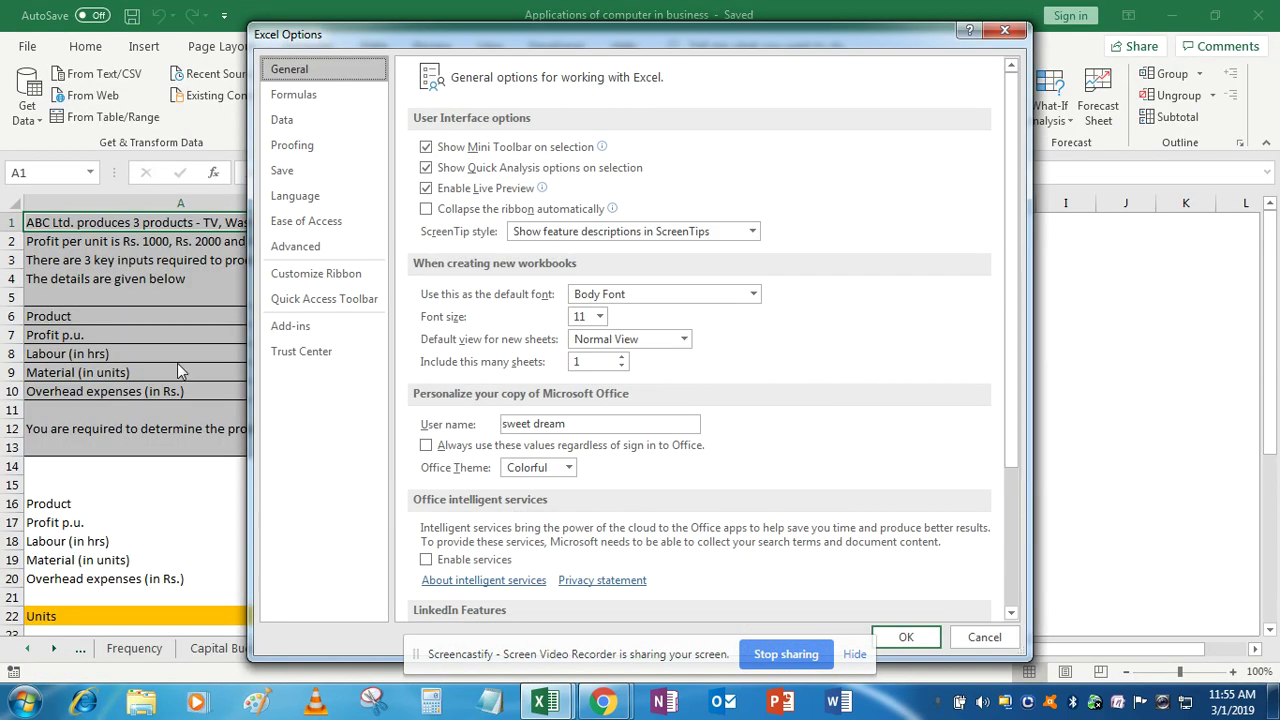
{"action": "left_click", "coordinate": [288, 334]}
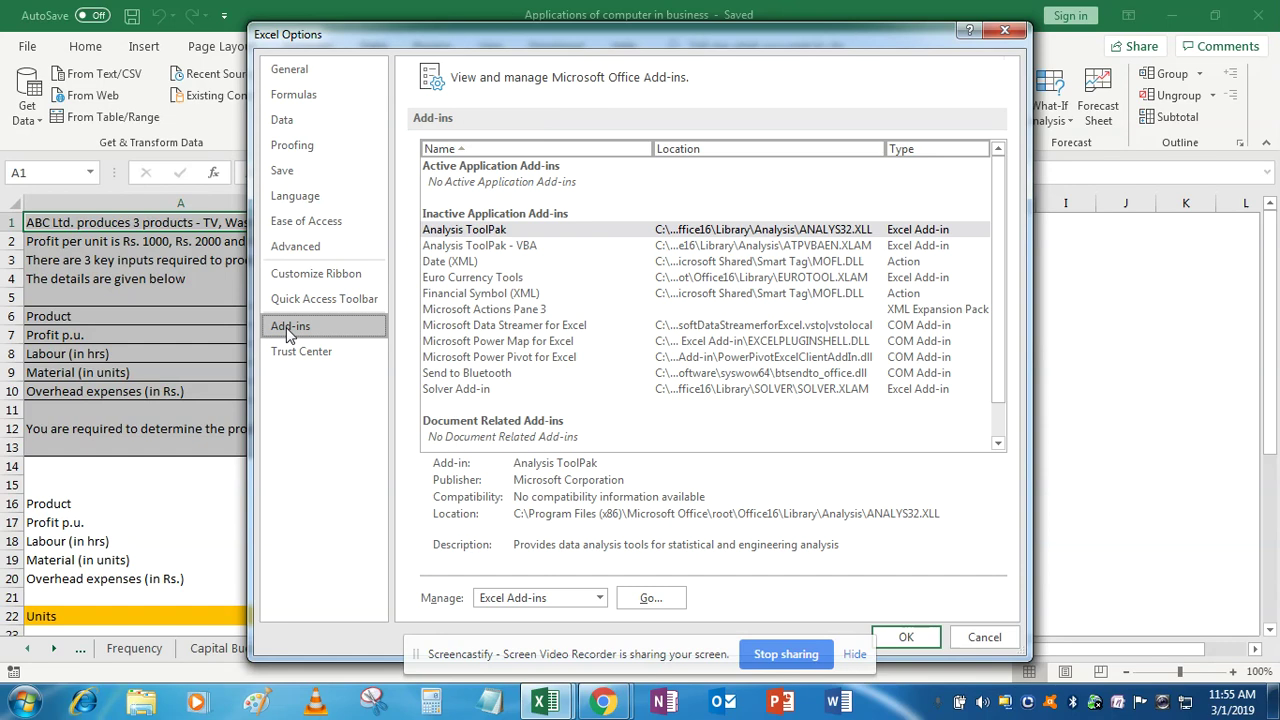
{"action": "left_click", "coordinate": [448, 232]}
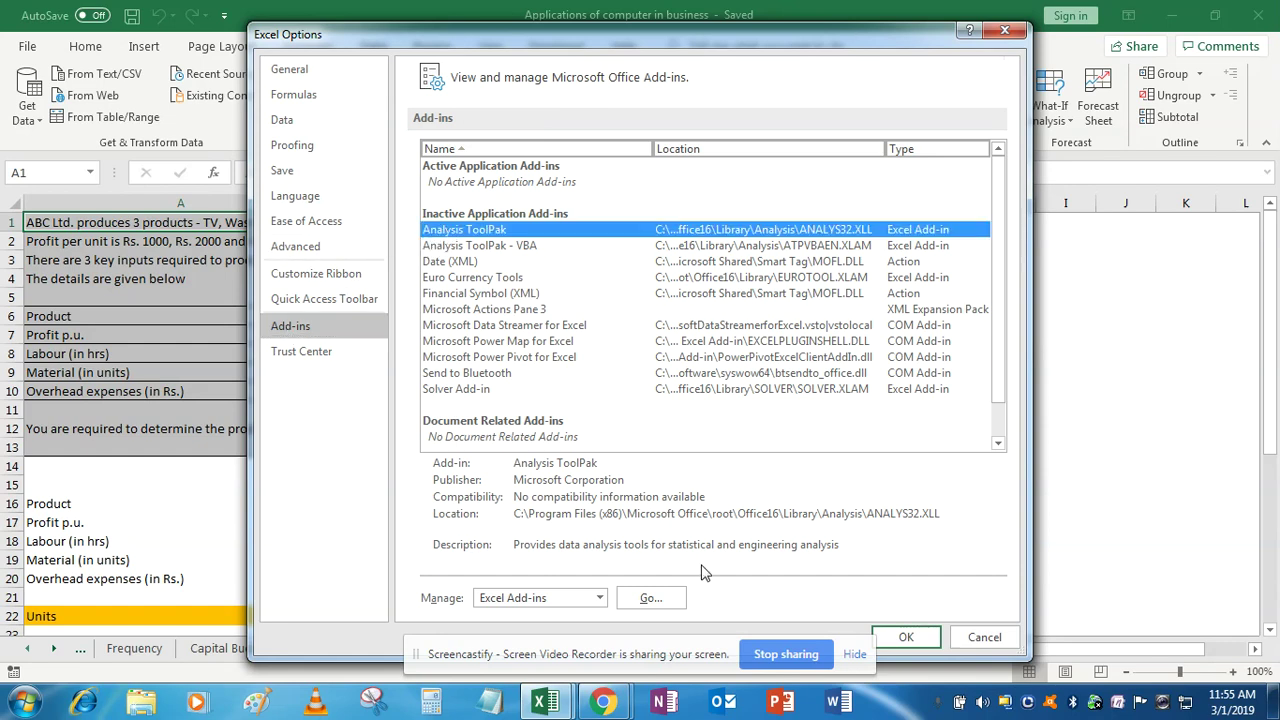
{"action": "left_click", "coordinate": [676, 600]}
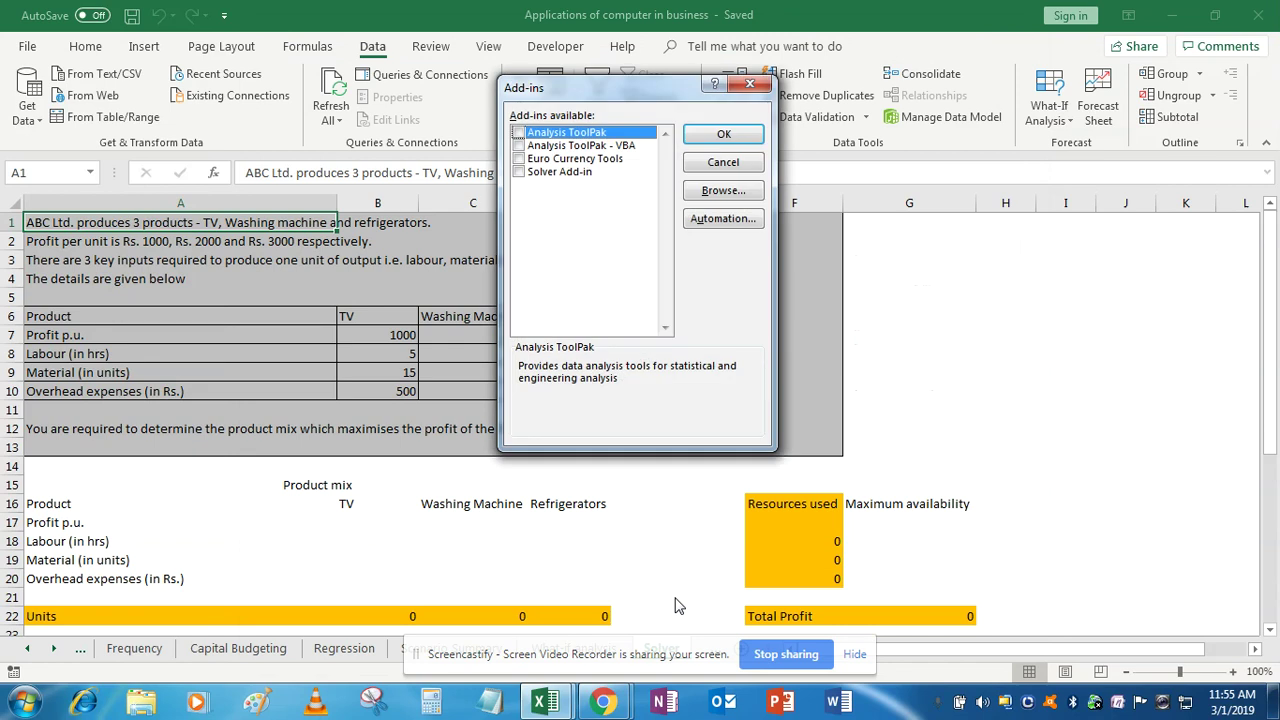
{"action": "left_click", "coordinate": [519, 173]}
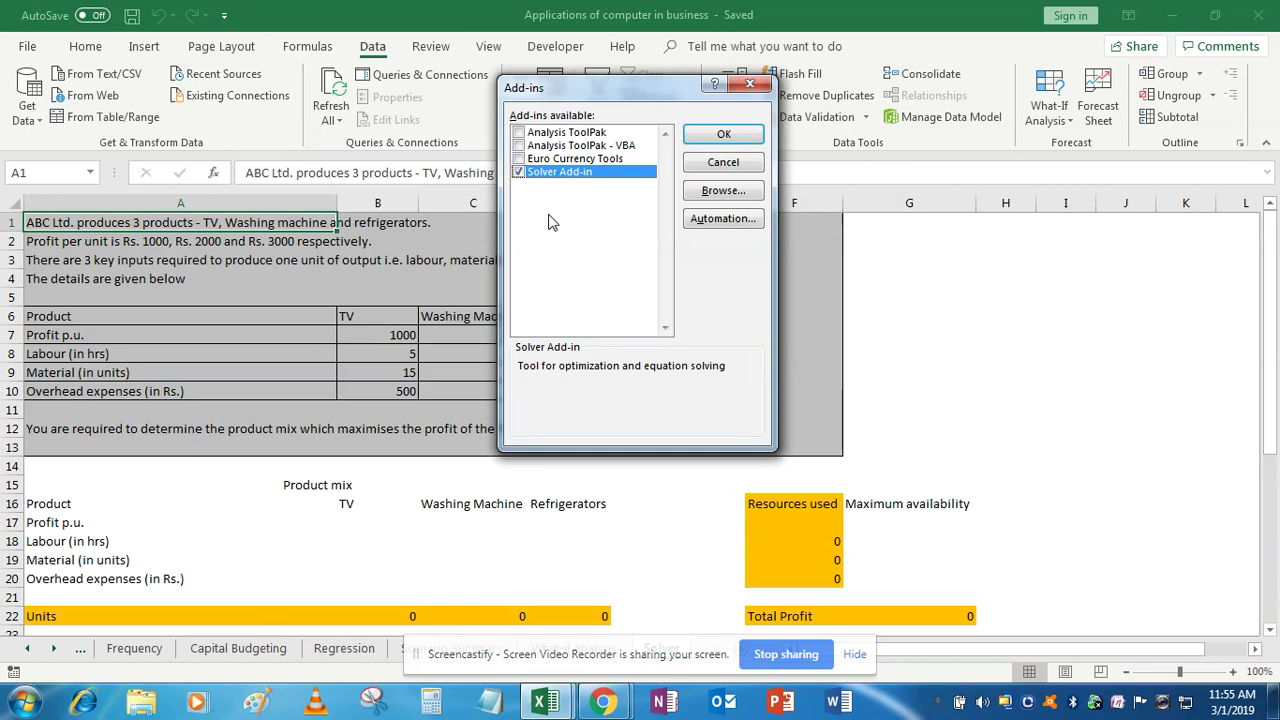
{"action": "left_click", "coordinate": [701, 134]}
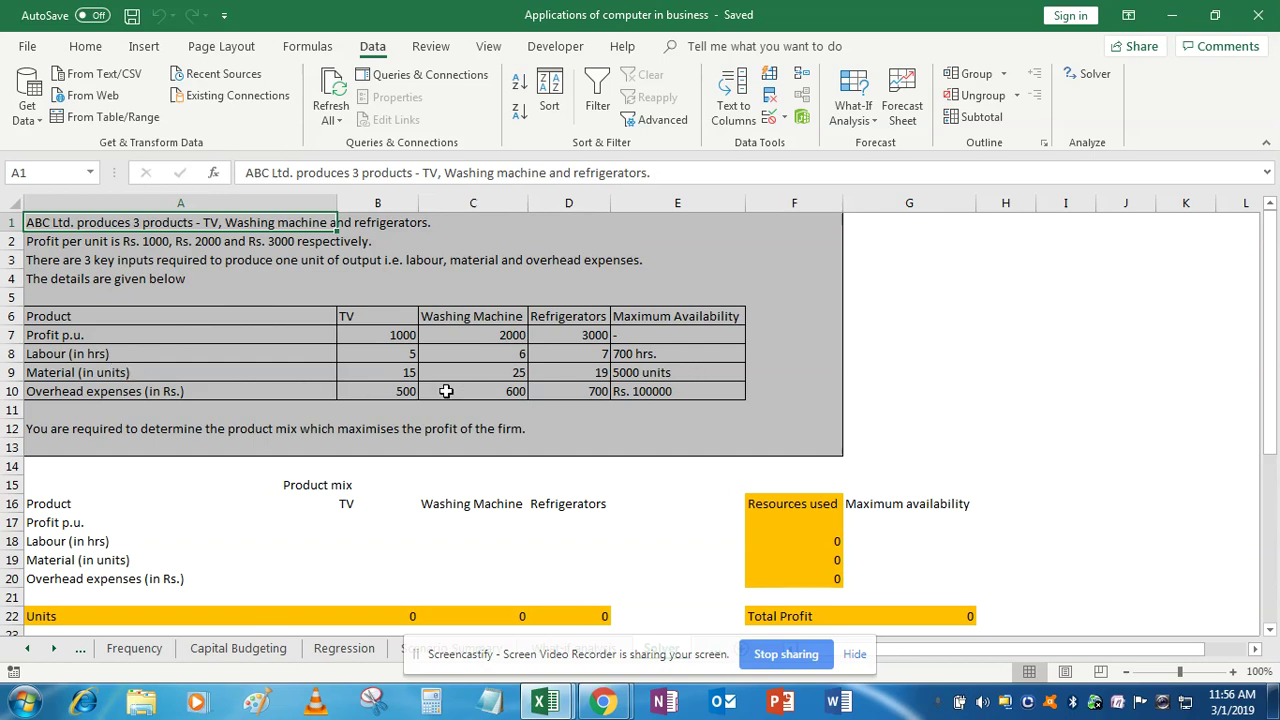
Select cell E20, then move to the row labels in column A
{"action": "left_click", "coordinate": [686, 580]}
{"action": "key", "text": "Left"}
{"action": "key", "text": "Left"}
{"action": "key", "text": "Left"}
{"action": "key", "text": "Left"}
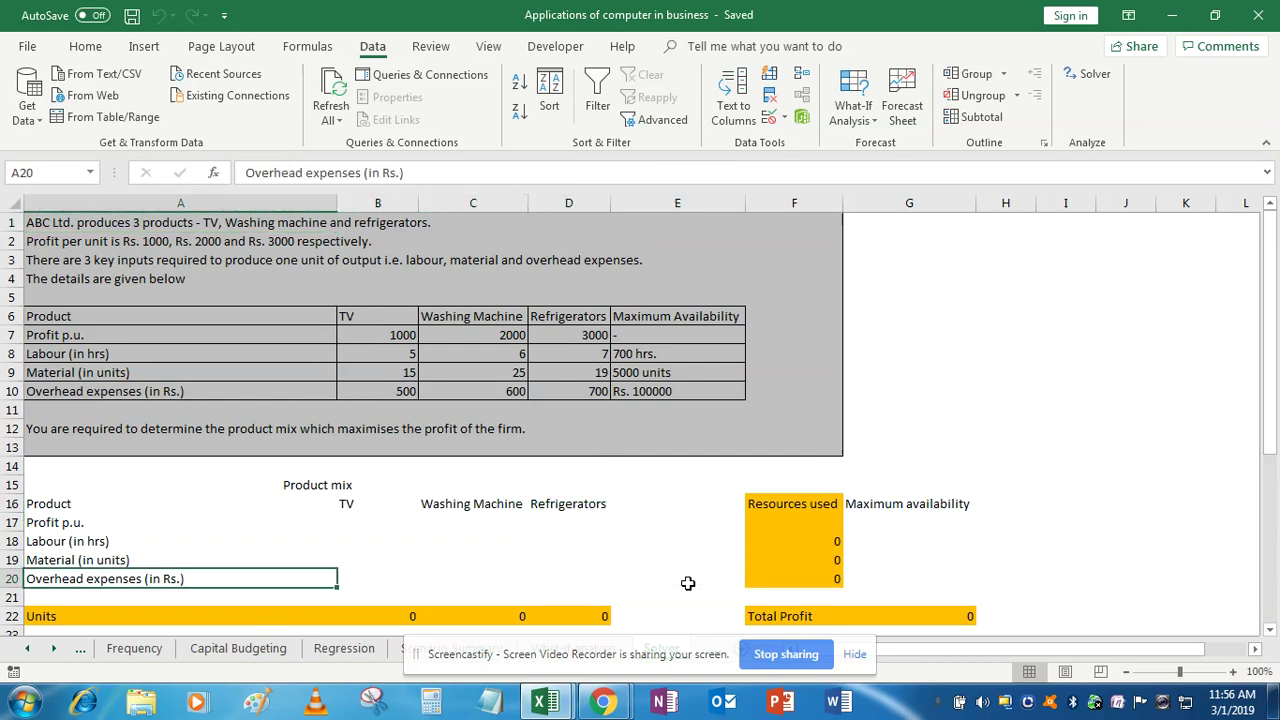
{"action": "key", "text": "Up"}
{"action": "key", "text": "Up"}
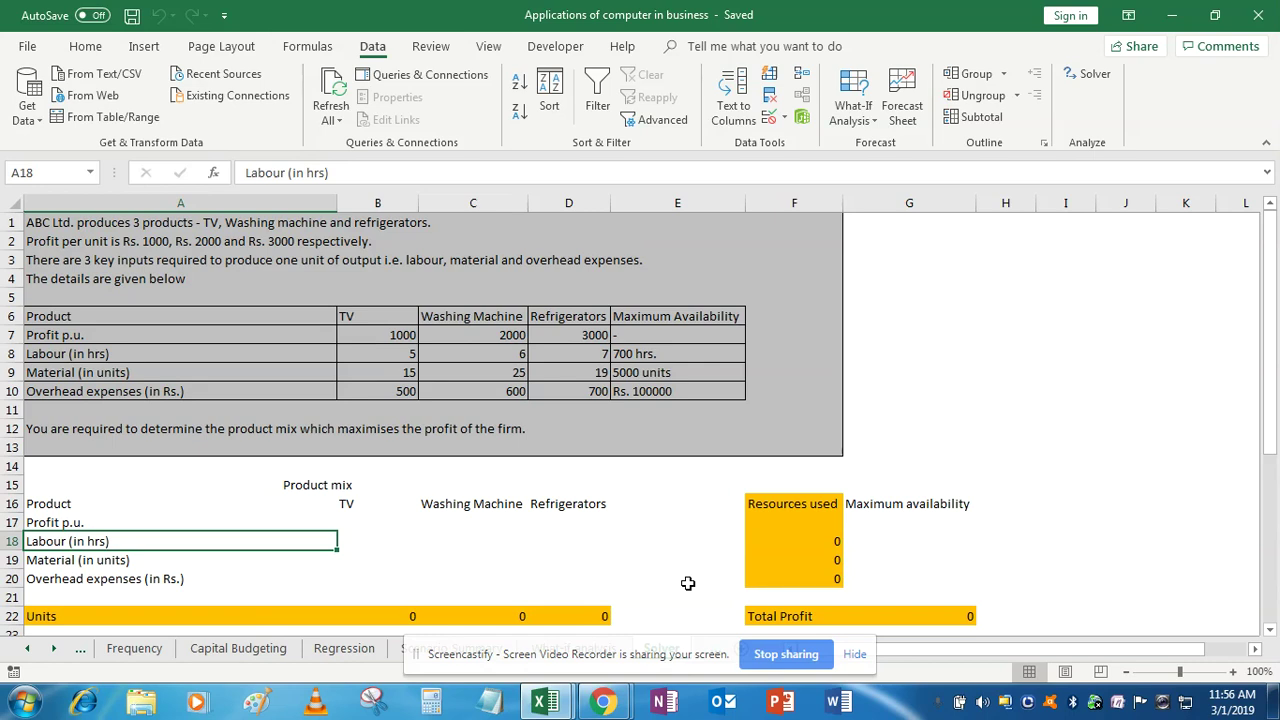
Enter profit per unit 1000, 2000 and 3000 in B17:D17
{"action": "key", "text": "Right"}
{"action": "key", "text": "Up"}
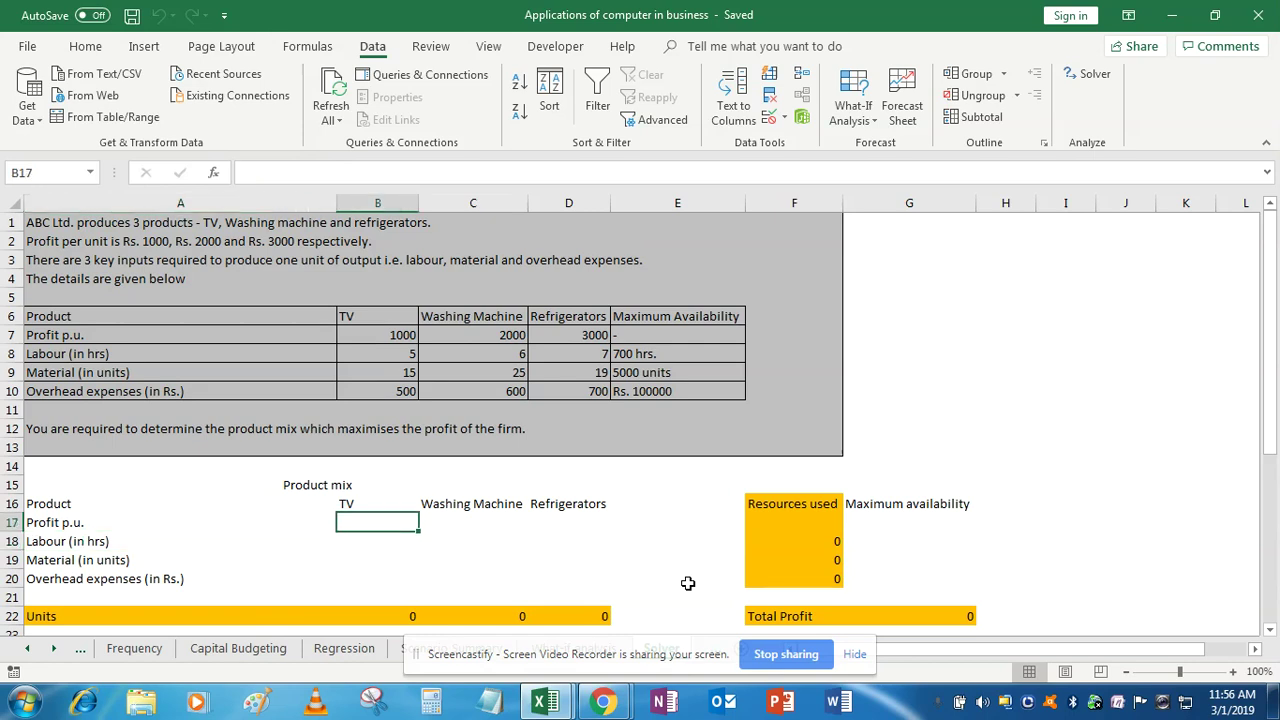
{"action": "type", "text": "1000"}
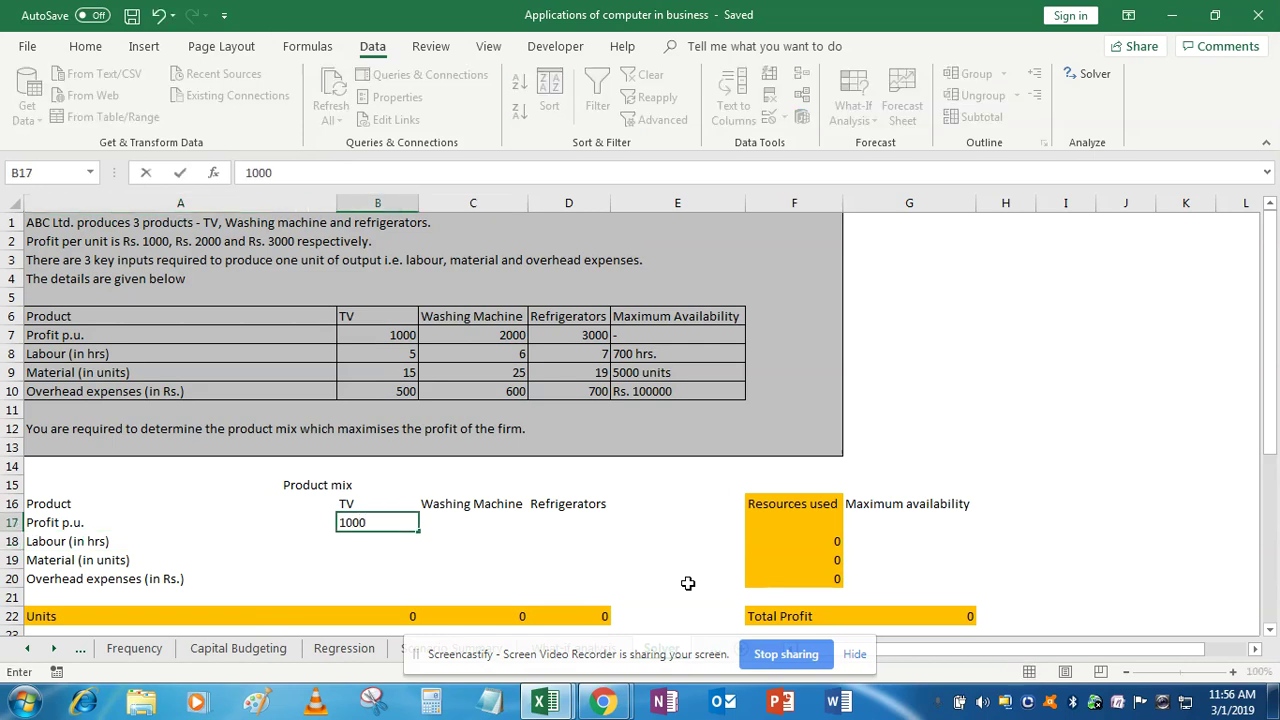
{"action": "key", "text": "Tab"}
{"action": "type", "text": "2000"}
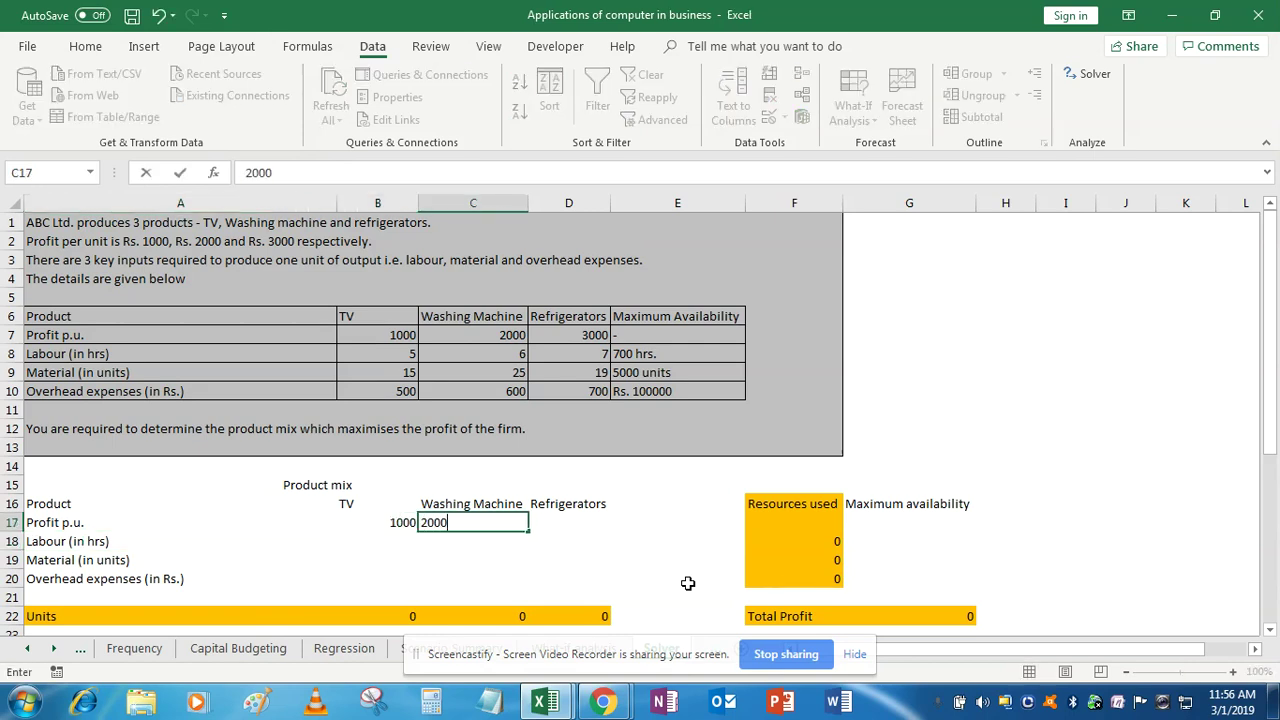
{"action": "key", "text": "Tab"}
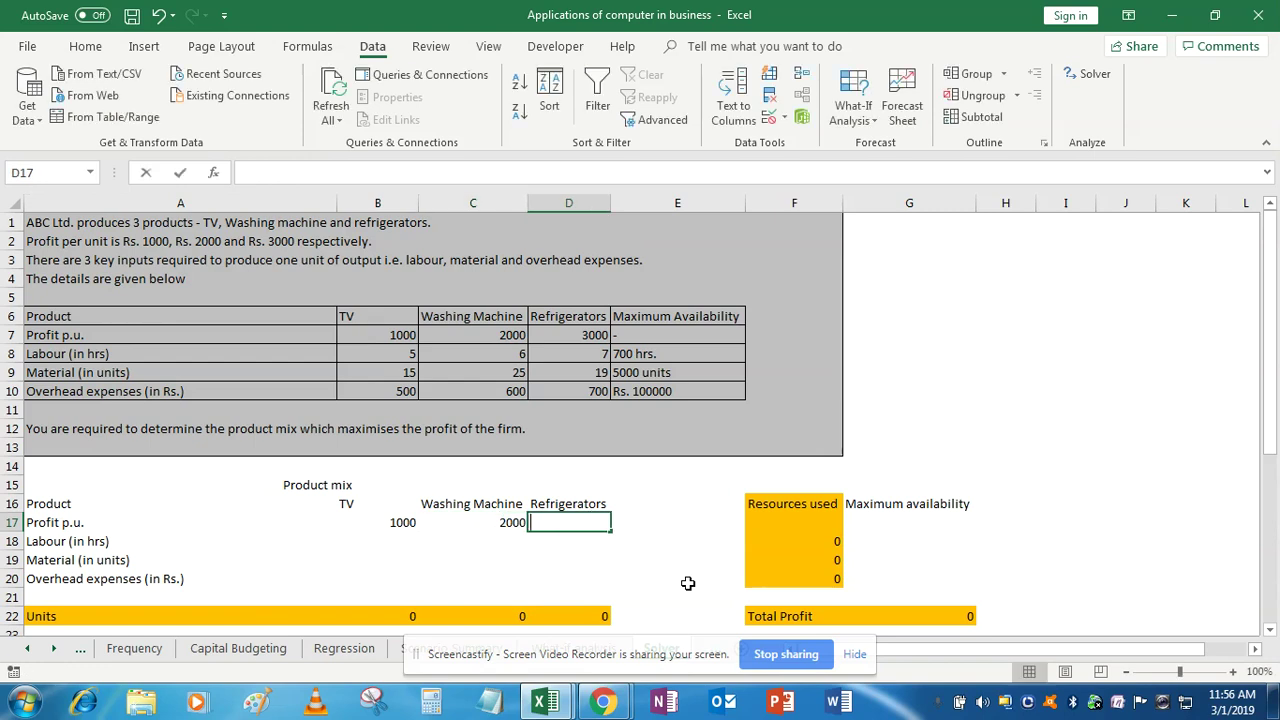
{"action": "type", "text": "3000"}
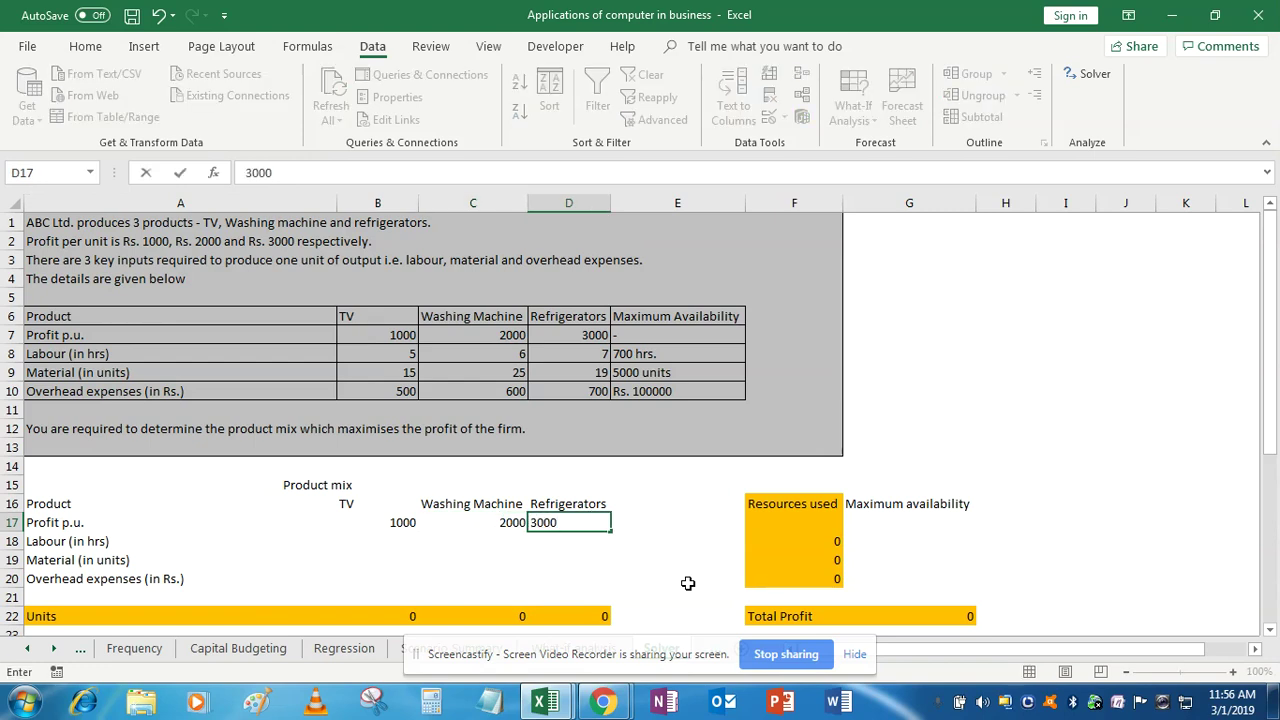
{"action": "key", "text": "Return"}
Enter labour hours 5, 6 and 7 in the labour row
{"action": "key", "text": "Left"}
{"action": "key", "text": "Left"}
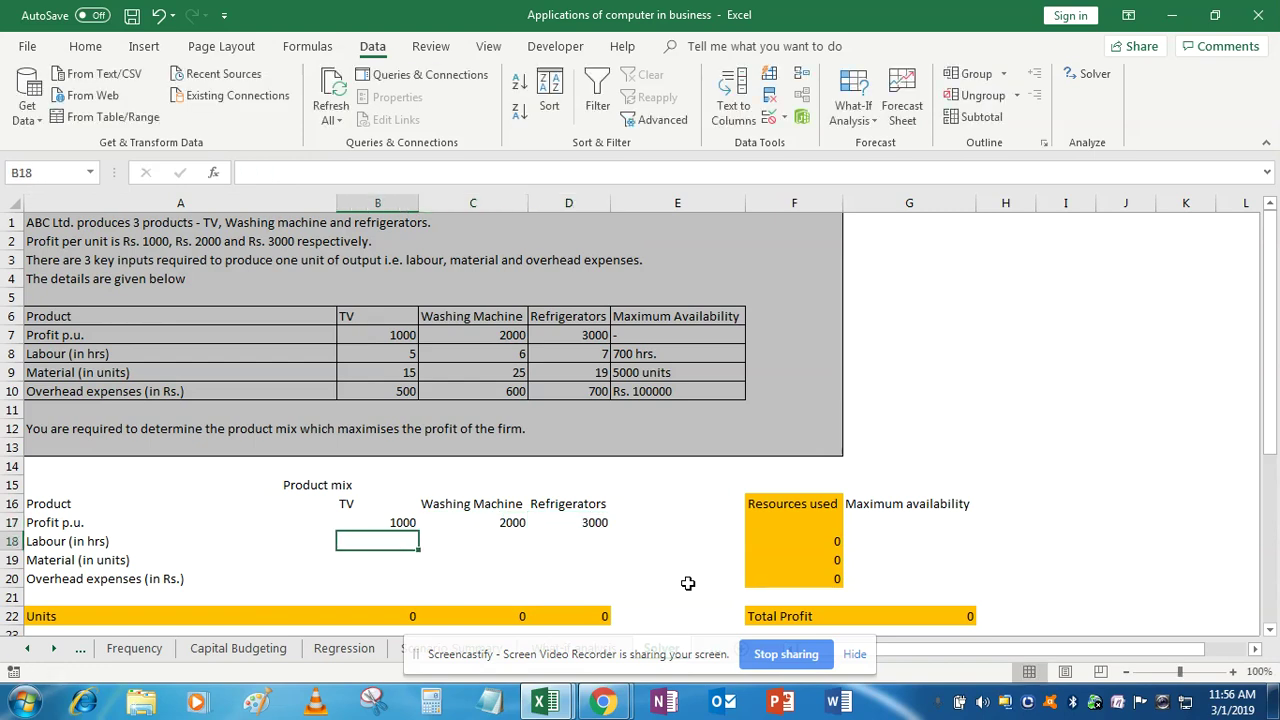
{"action": "type", "text": "5"}
{"action": "key", "text": "Tab"}
{"action": "type", "text": "6"}
{"action": "key", "text": "Tab"}
{"action": "type", "text": "7"}
{"action": "key", "text": "Return"}
Enter material units 15, 25 and 19 in B19:D19
{"action": "key", "text": "Left"}
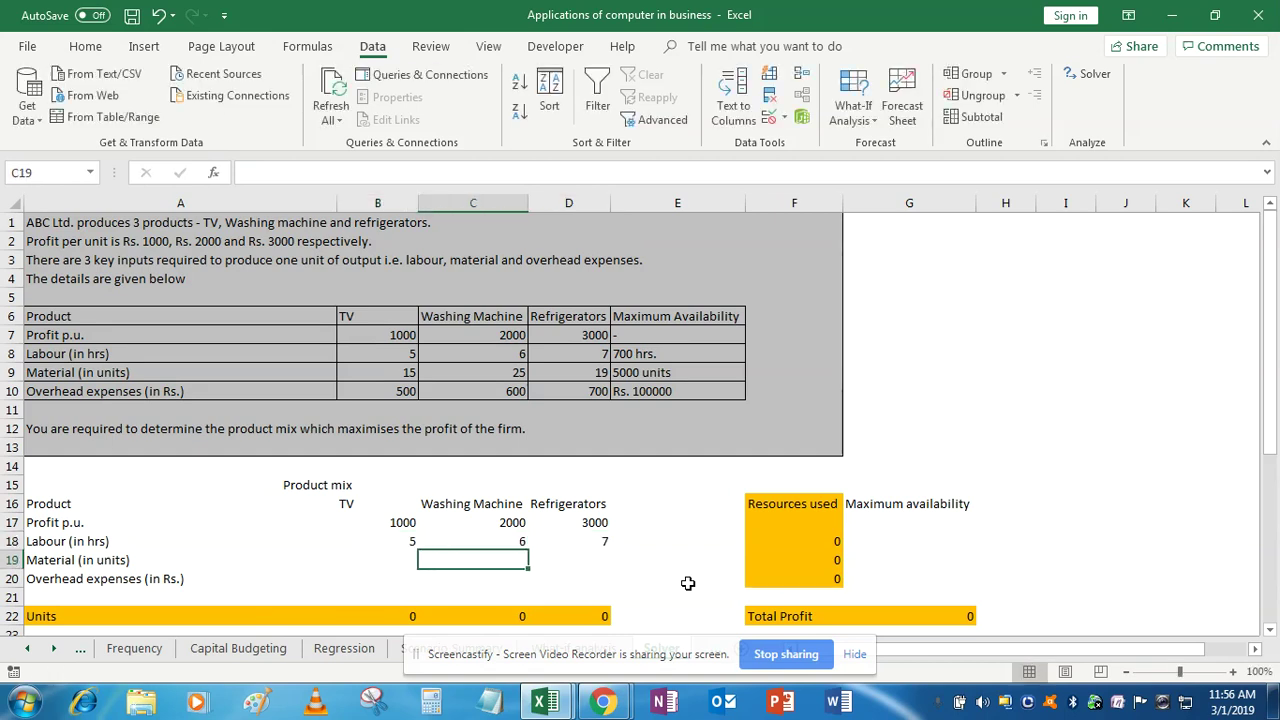
{"action": "key", "text": "Left"}
{"action": "type", "text": "15"}
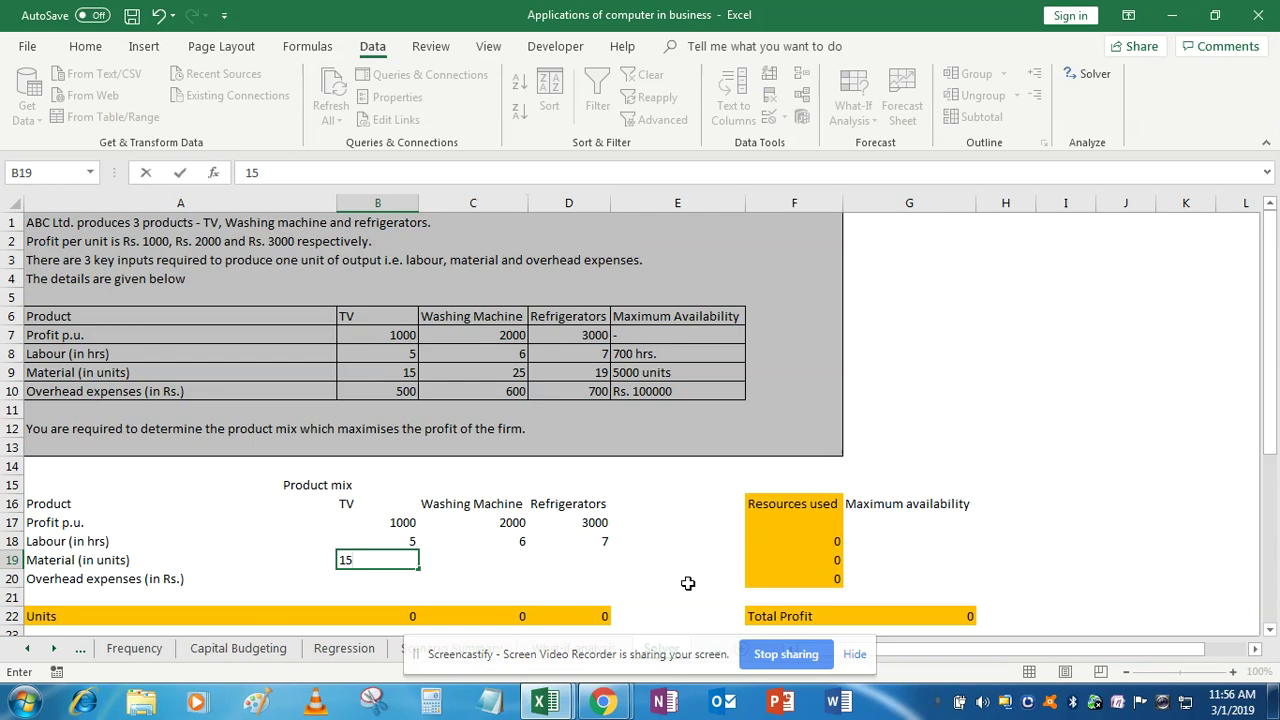
{"action": "key", "text": "Tab"}
{"action": "type", "text": "25"}
{"action": "key", "text": "Tab"}
{"action": "type", "text": "19"}
{"action": "key", "text": "Return"}
Enter overhead expenses 500, 600 and 700 in B20:D20
{"action": "key", "text": "Left"}
{"action": "key", "text": "Left"}
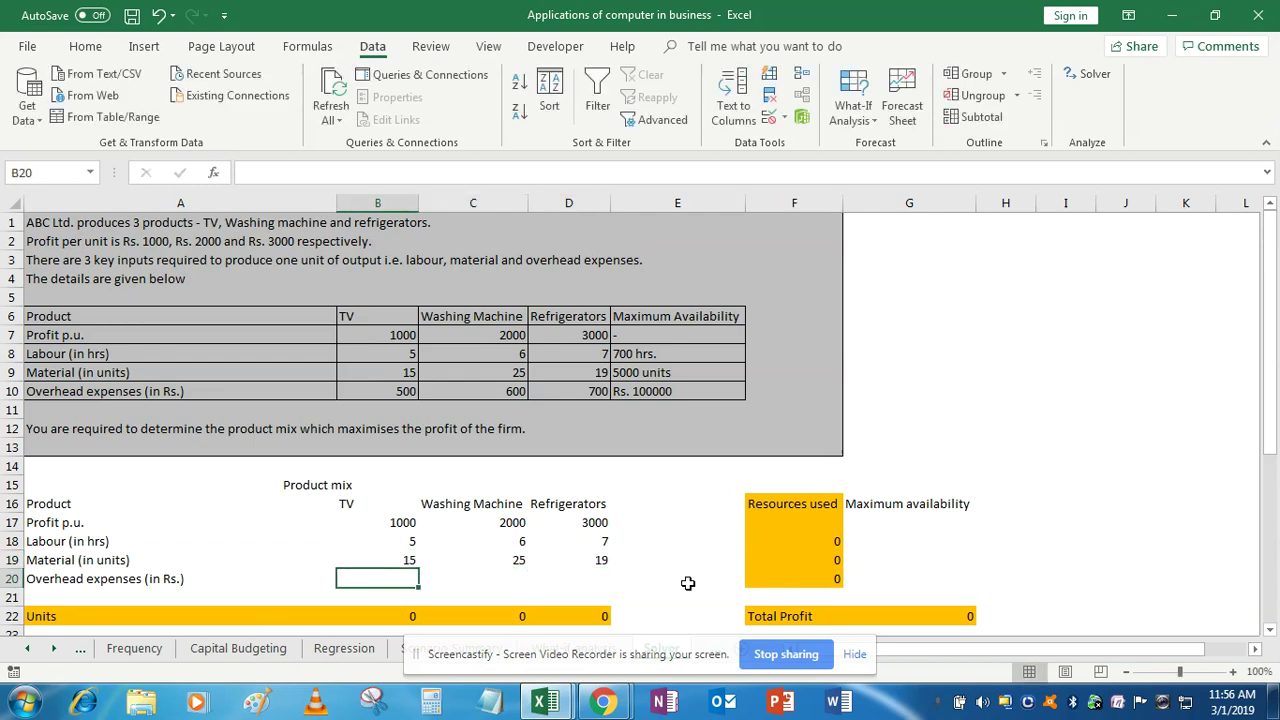
{"action": "type", "text": "5000"}
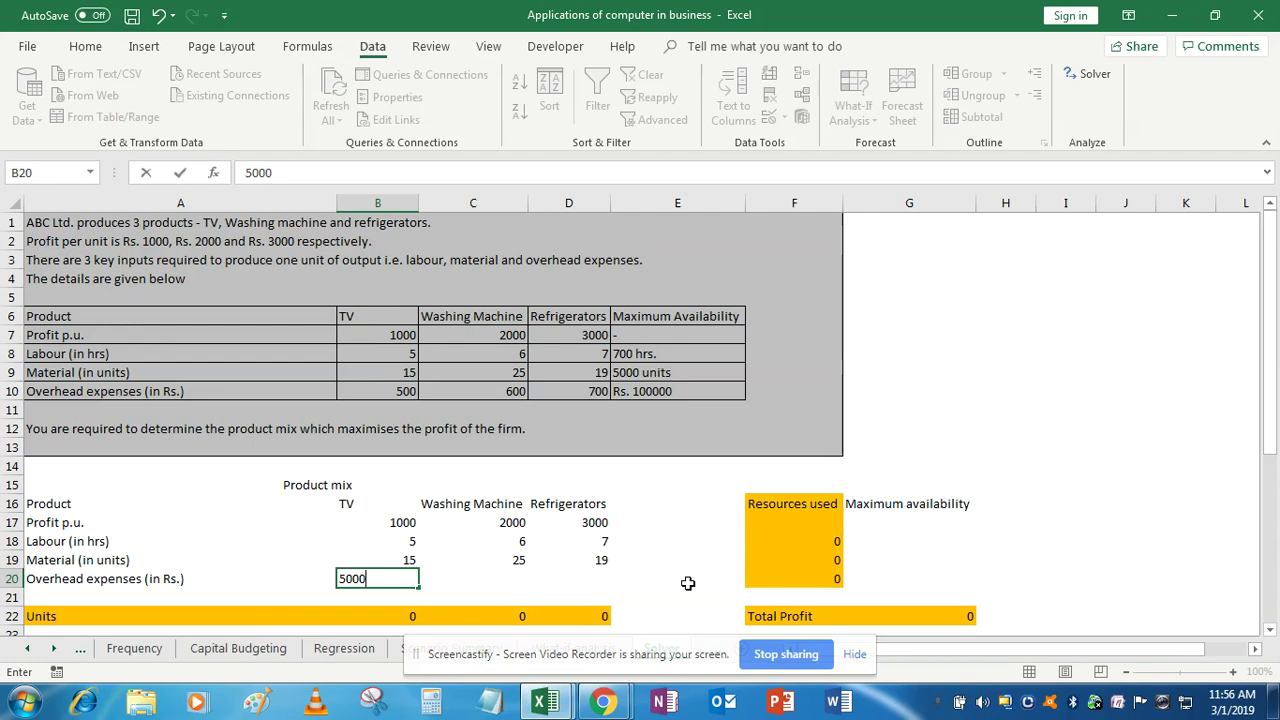
{"action": "key", "text": "BackSpace"}
{"action": "key", "text": "Tab"}
{"action": "type", "text": "600"}
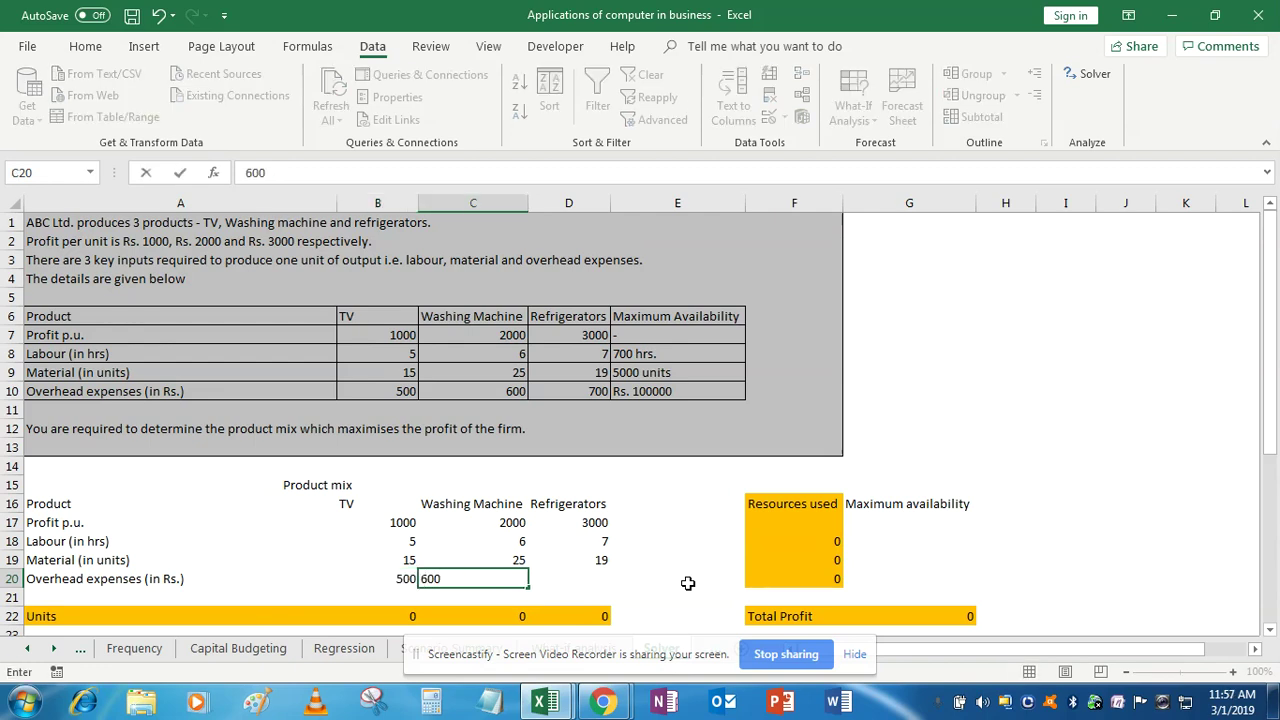
{"action": "key", "text": "Tab"}
{"action": "type", "text": "700"}
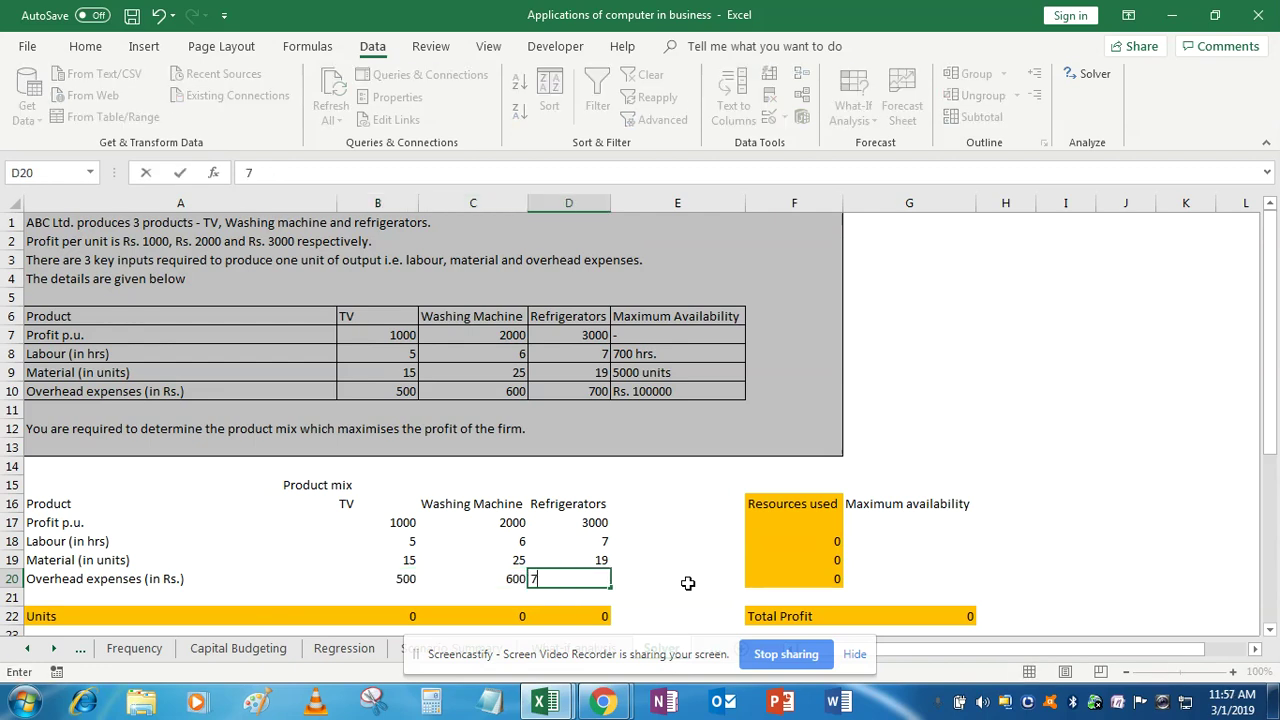
{"action": "key", "text": "Tab"}
{"action": "key", "text": "Tab"}
{"action": "key", "text": "Tab"}
Enter maximum availability 700, 5000 and 100000 in G18:G20
{"action": "key", "text": "Up"}
{"action": "key", "text": "Up"}
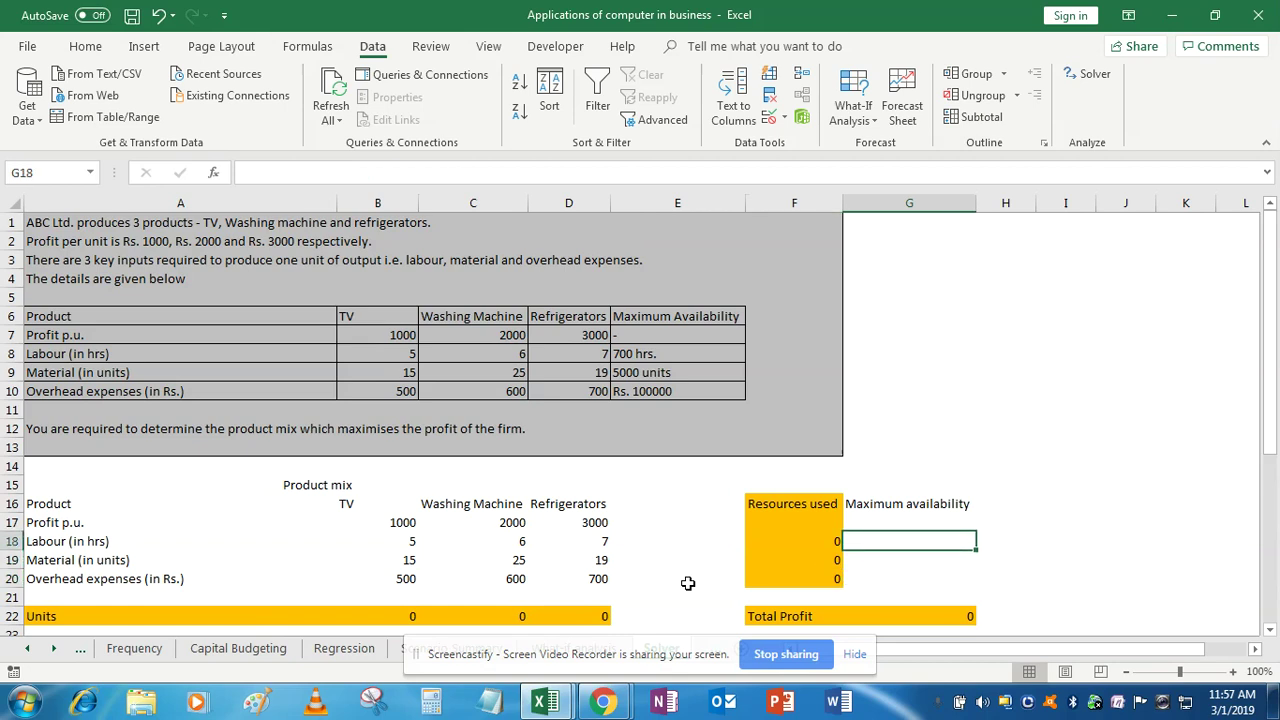
{"action": "type", "text": "700"}
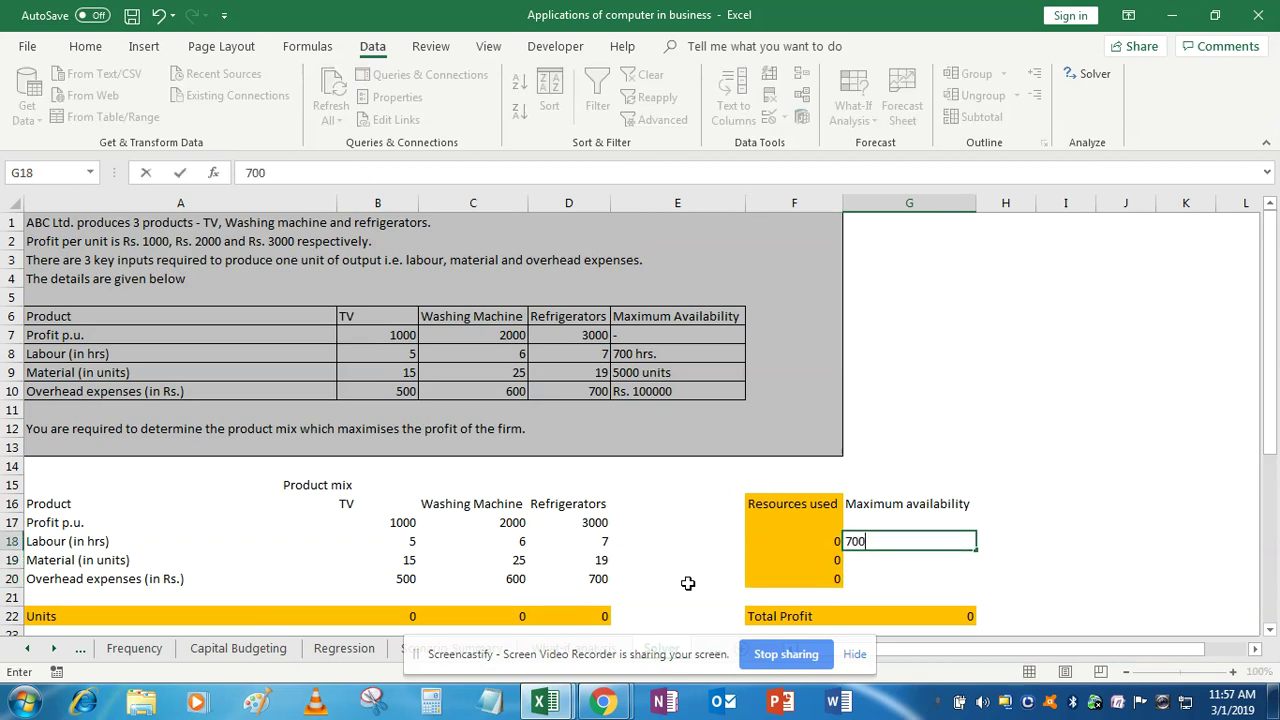
{"action": "key", "text": "Return"}
{"action": "type", "text": "5000"}
{"action": "key", "text": "Return"}
{"action": "type", "text": "100000"}
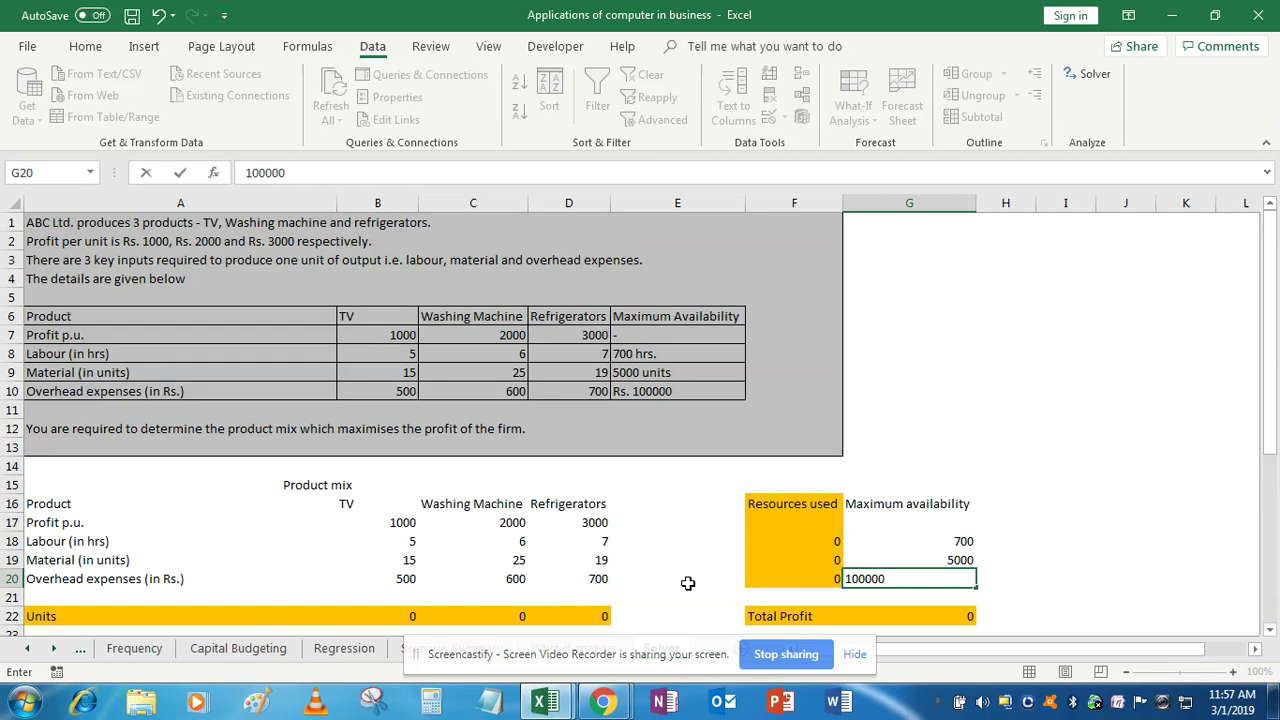
{"action": "key", "text": "Return"}
{"action": "key", "text": "Return"}
{"action": "key", "text": "Return"}
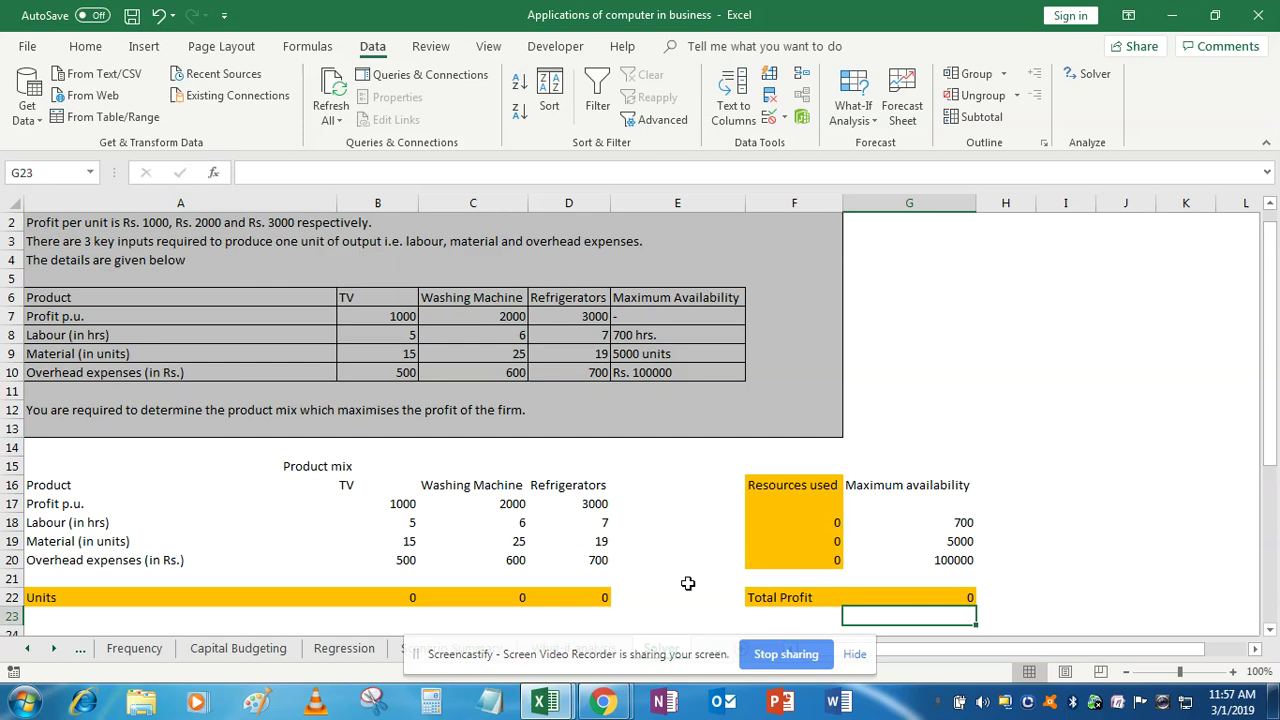
{"action": "key", "text": "Up"}
{"action": "key", "text": "Left"}
{"action": "key", "text": "Left"}
{"action": "key", "text": "Left"}
{"action": "key", "text": "Left"}
{"action": "key", "text": "Left"}
{"action": "key", "text": "Left"}
{"action": "key", "text": "Right"}
{"action": "key", "text": "Right"}
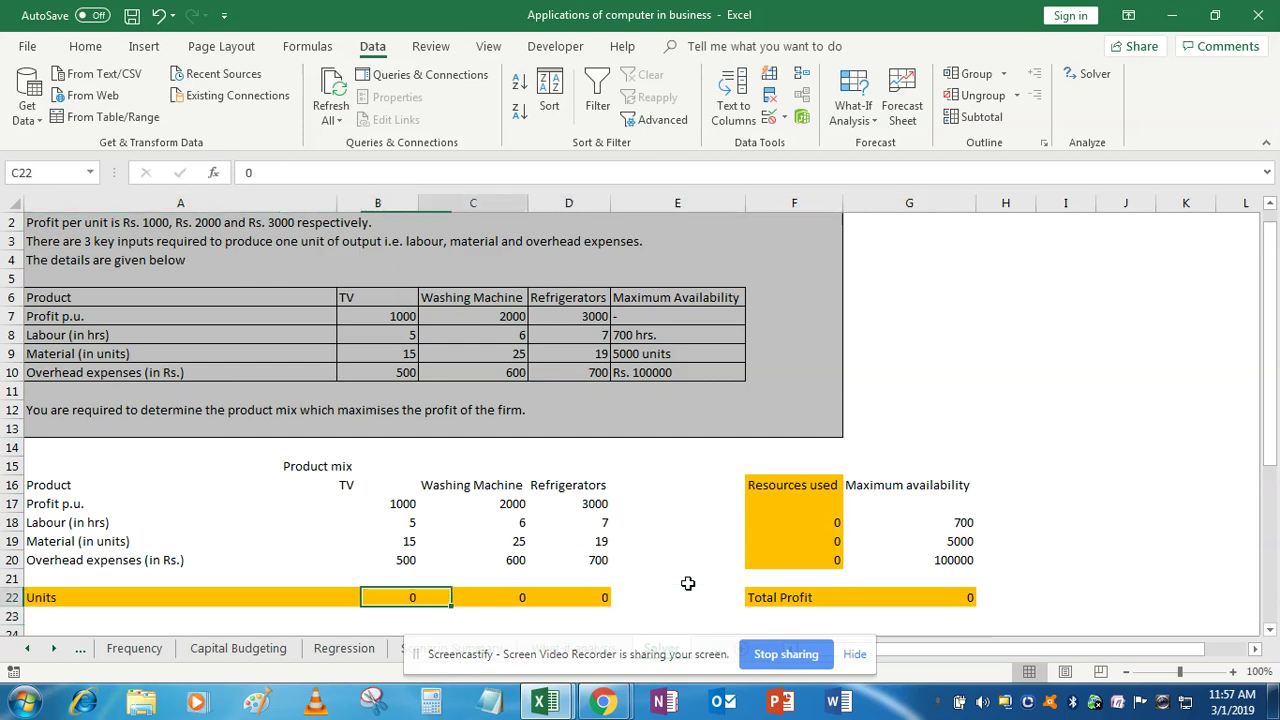
{"action": "key", "text": "Right"}
{"action": "key", "text": "Left"}
{"action": "key", "text": "Left"}
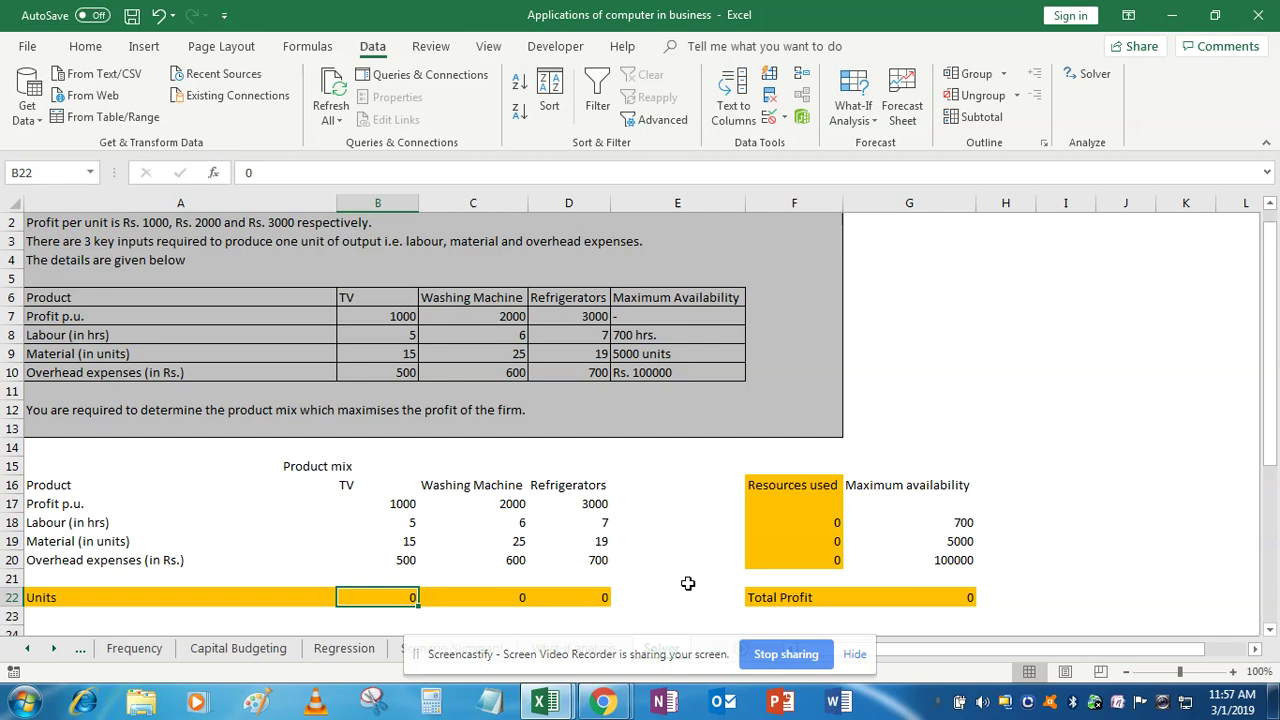
{"action": "key", "text": "shift+Right"}
{"action": "key", "text": "shift+Right"}
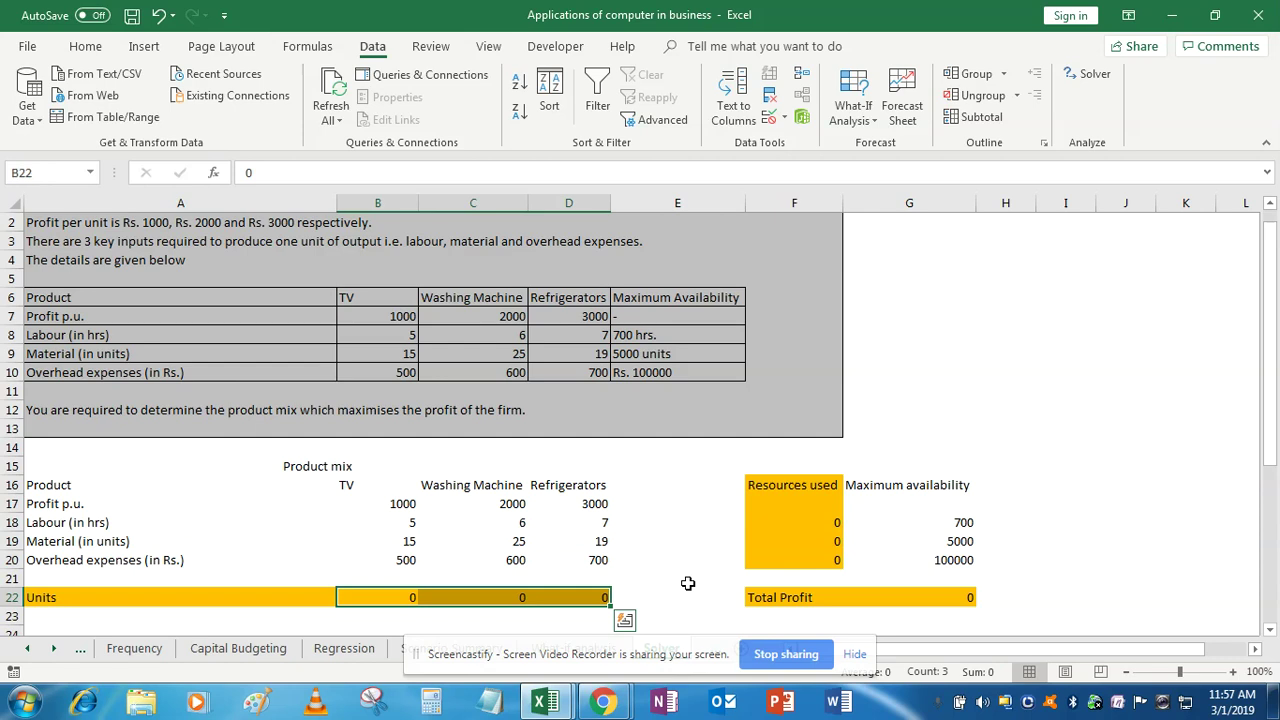
{"action": "key", "text": "Left"}
{"action": "key", "text": "Right"}
{"action": "key", "text": "Up"}
{"action": "key", "text": "Up"}
{"action": "key", "text": "Up"}
{"action": "key", "text": "Up"}
{"action": "key", "text": "Up"}
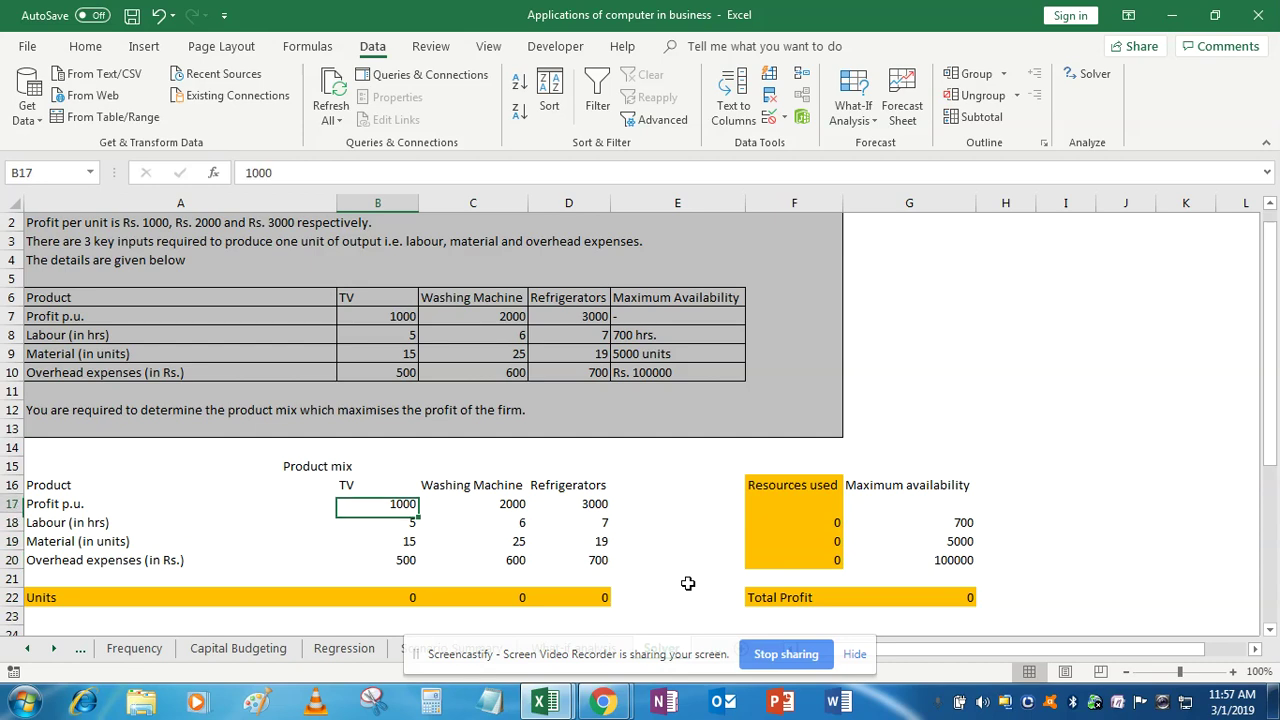
{"action": "key", "text": "Up"}
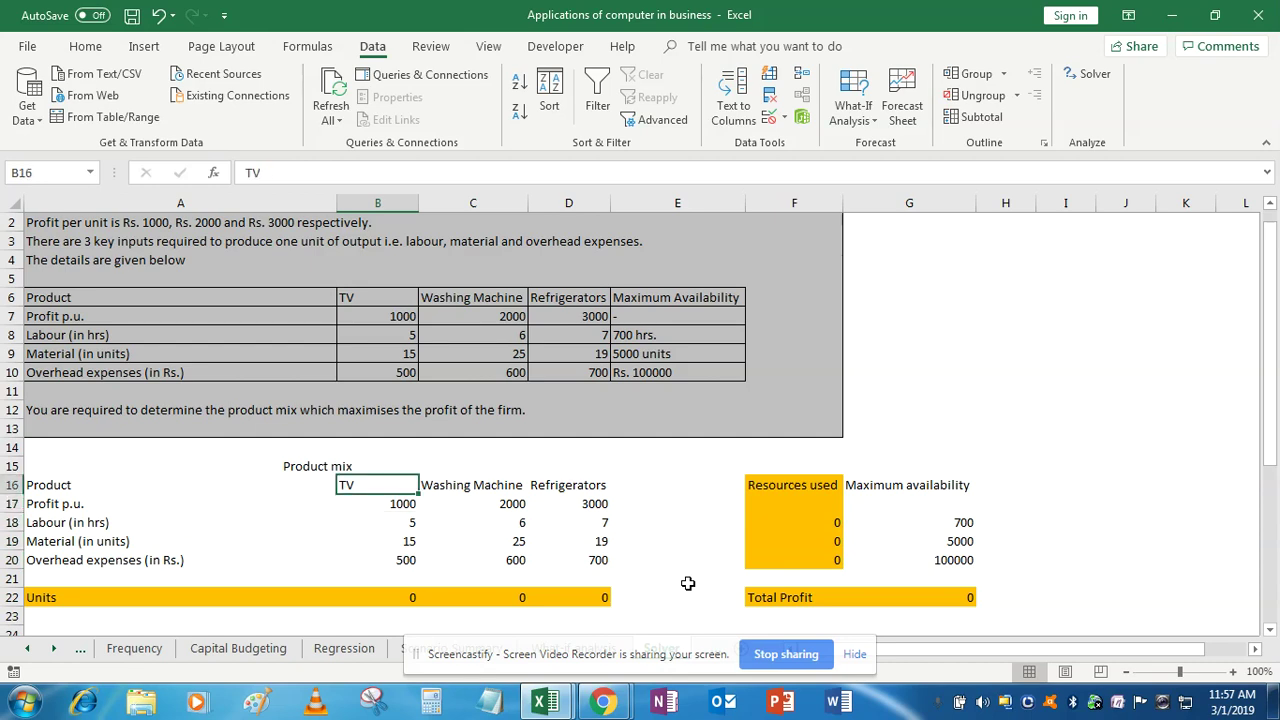
{"action": "key", "text": "Right"}
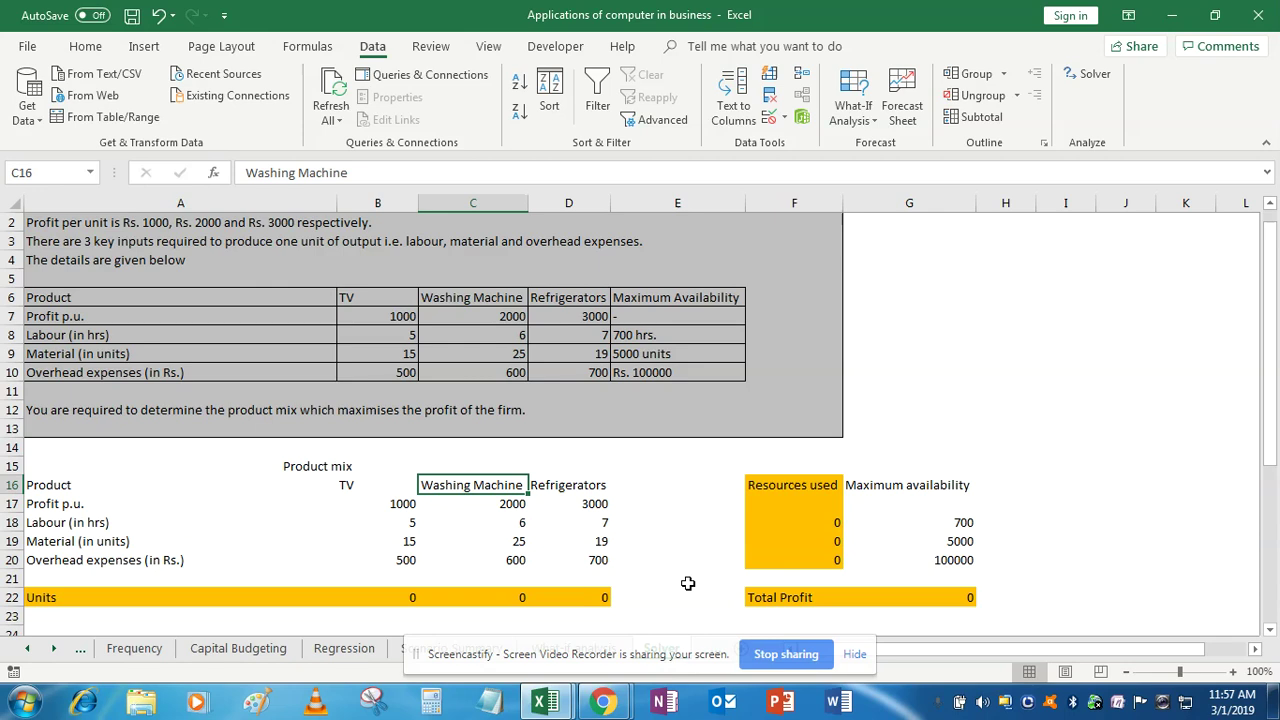
{"action": "key", "text": "Right"}
{"action": "key", "text": "Down"}
{"action": "key", "text": "Down"}
{"action": "key", "text": "Down"}
{"action": "key", "text": "Down"}
{"action": "key", "text": "Down"}
{"action": "key", "text": "Down"}
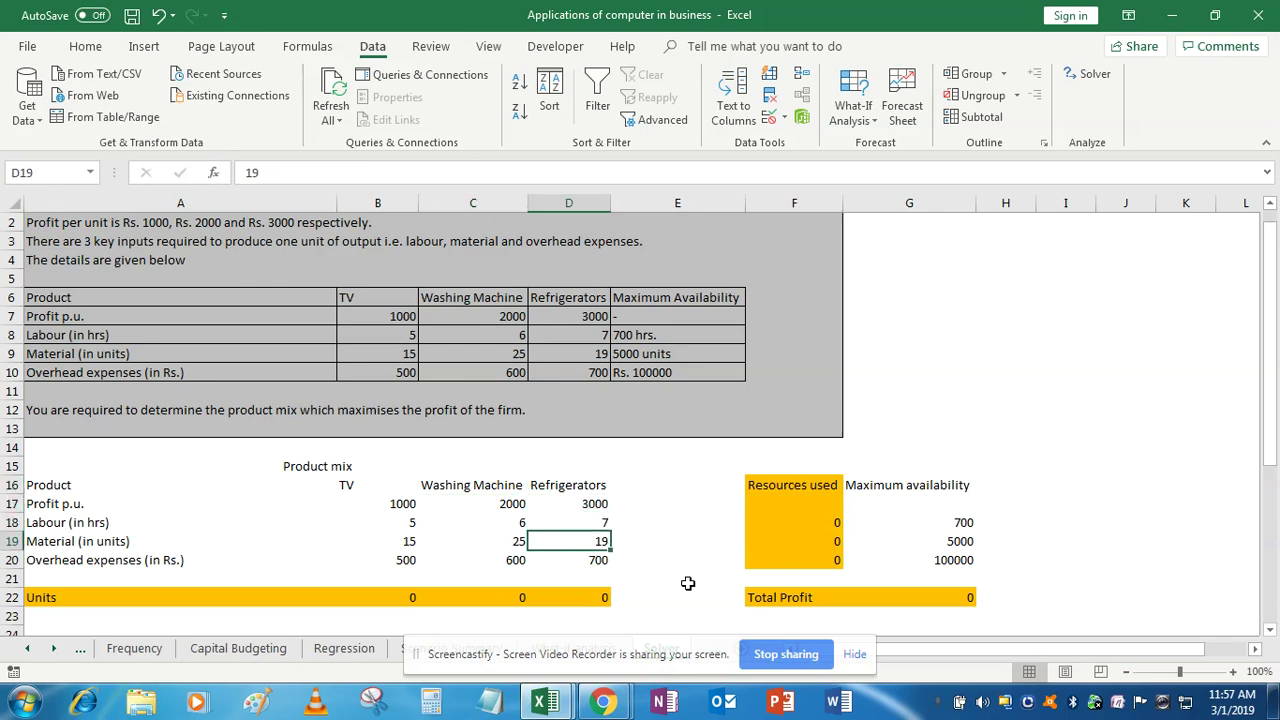
{"action": "key", "text": "Left"}
{"action": "key", "text": "Left"}
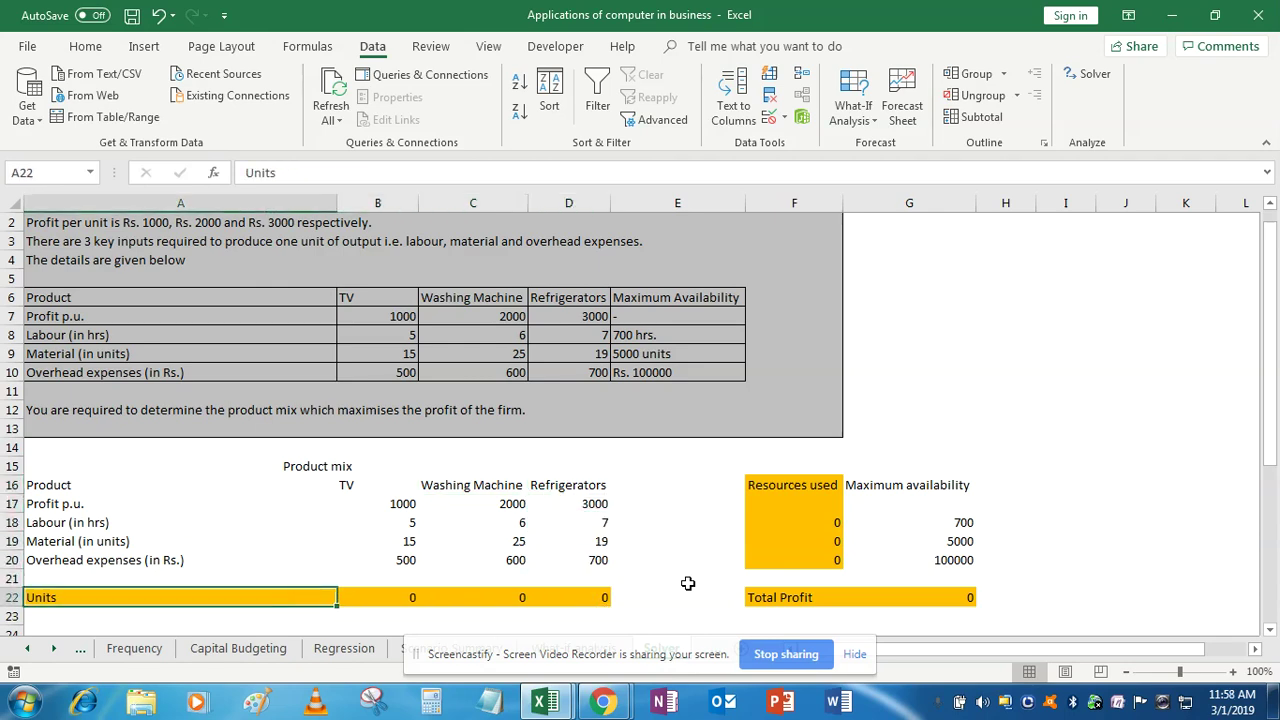
{"action": "key", "text": "Right"}
{"action": "key", "text": "Right"}
{"action": "key", "text": "Right"}
{"action": "key", "text": "Right"}
{"action": "key", "text": "Right"}
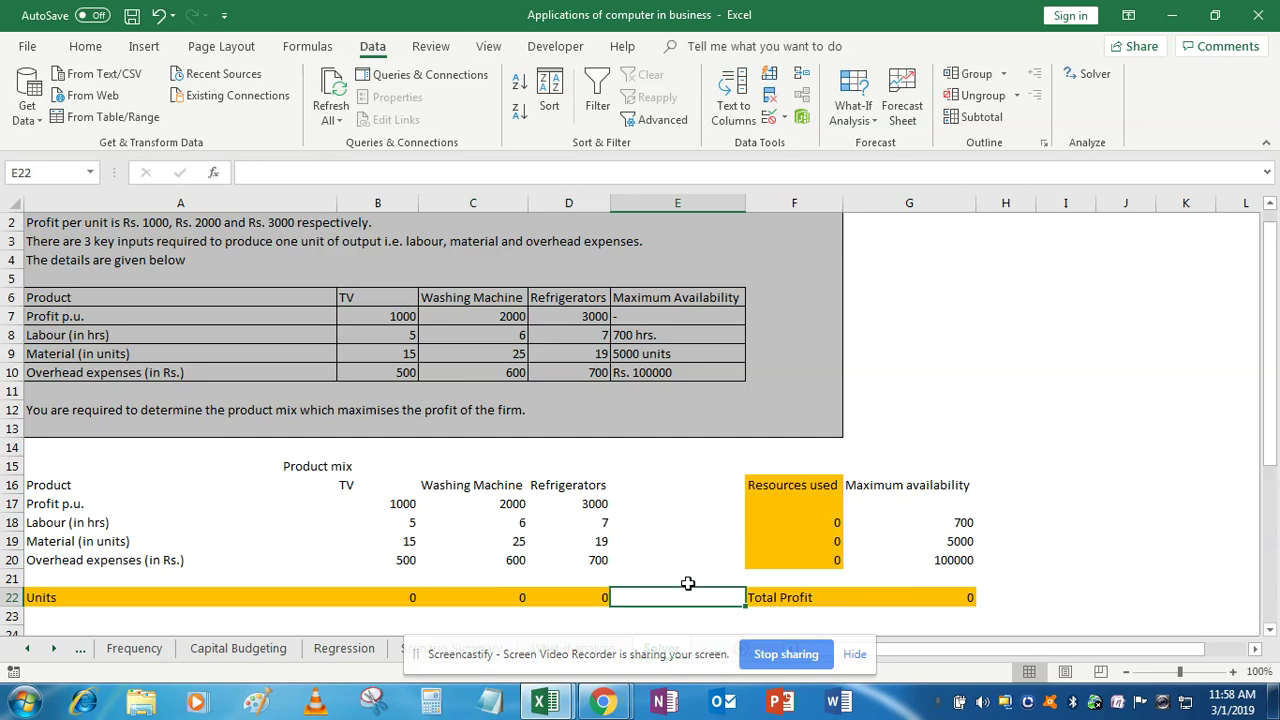
{"action": "key", "text": "Up"}
{"action": "key", "text": "Up"}
{"action": "key", "text": "Up"}
{"action": "key", "text": "Up"}
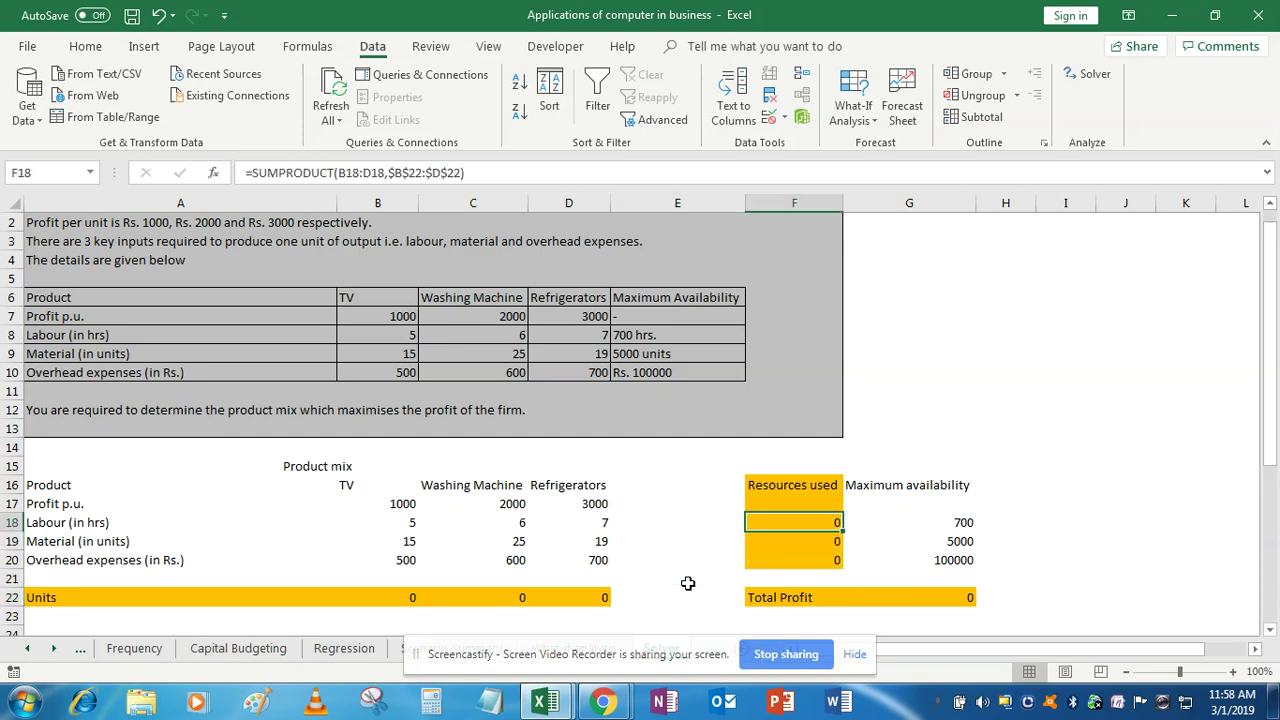
Clear the existing Resources used formulas in F18:F20
{"action": "key", "text": "shift+Down"}
{"action": "key", "text": "shift+Down"}
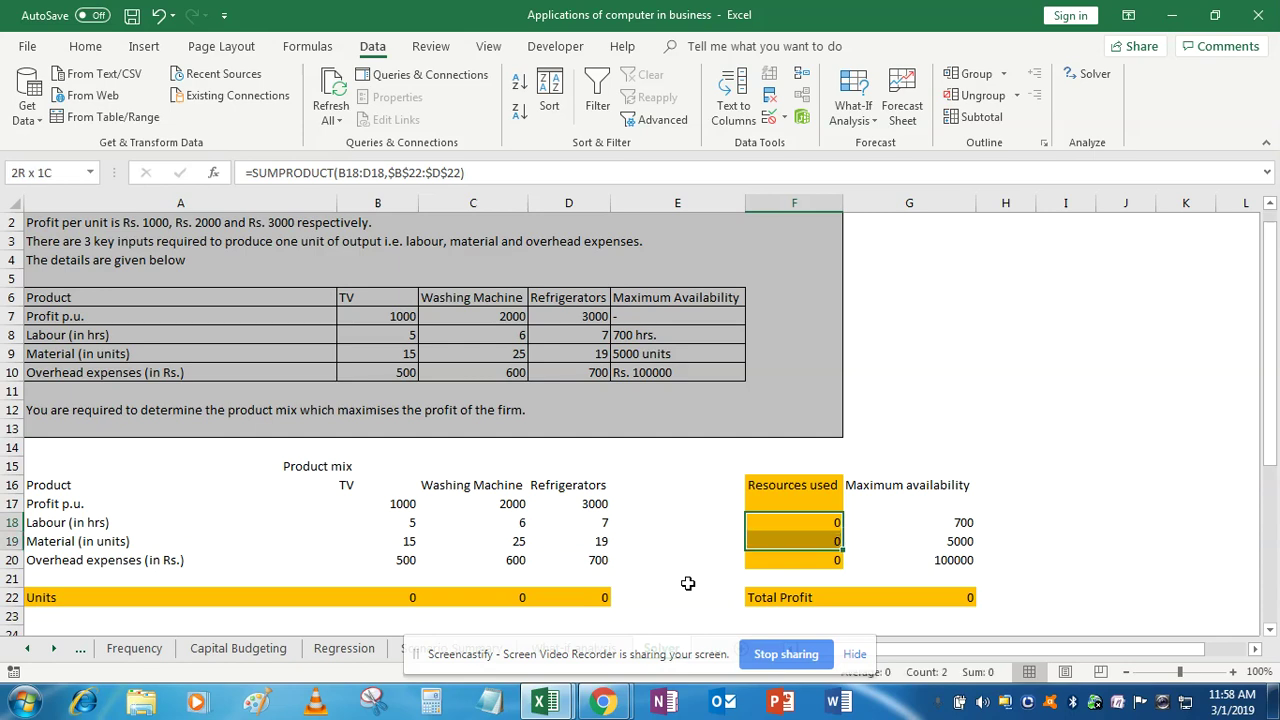
{"action": "key", "text": "Delete"}
{"action": "key", "text": "Down"}
{"action": "key", "text": "Down"}
{"action": "key", "text": "Down"}
{"action": "key", "text": "Up"}
{"action": "key", "text": "Up"}
{"action": "key", "text": "Up"}
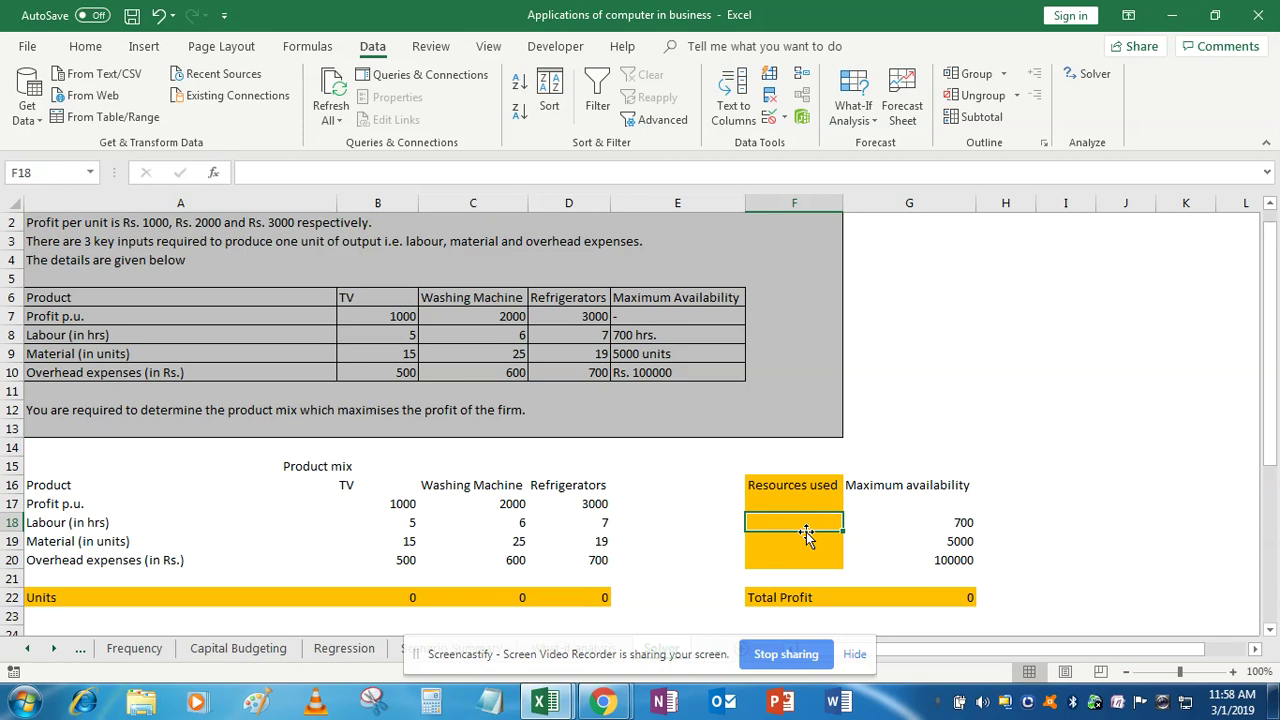
Enter =SUMPRODUCT(B18:D18,B22:D22) in F18 for labour used
{"action": "type", "text": "="}
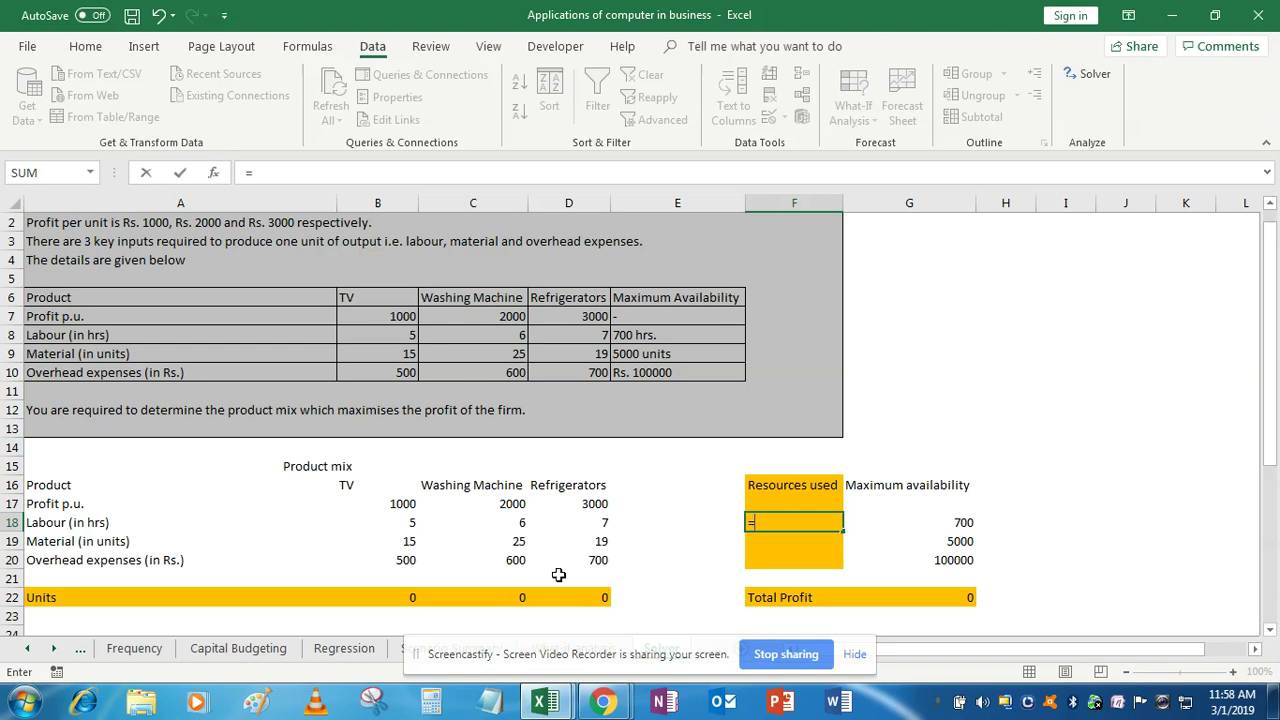
{"action": "type", "text": "sum"}
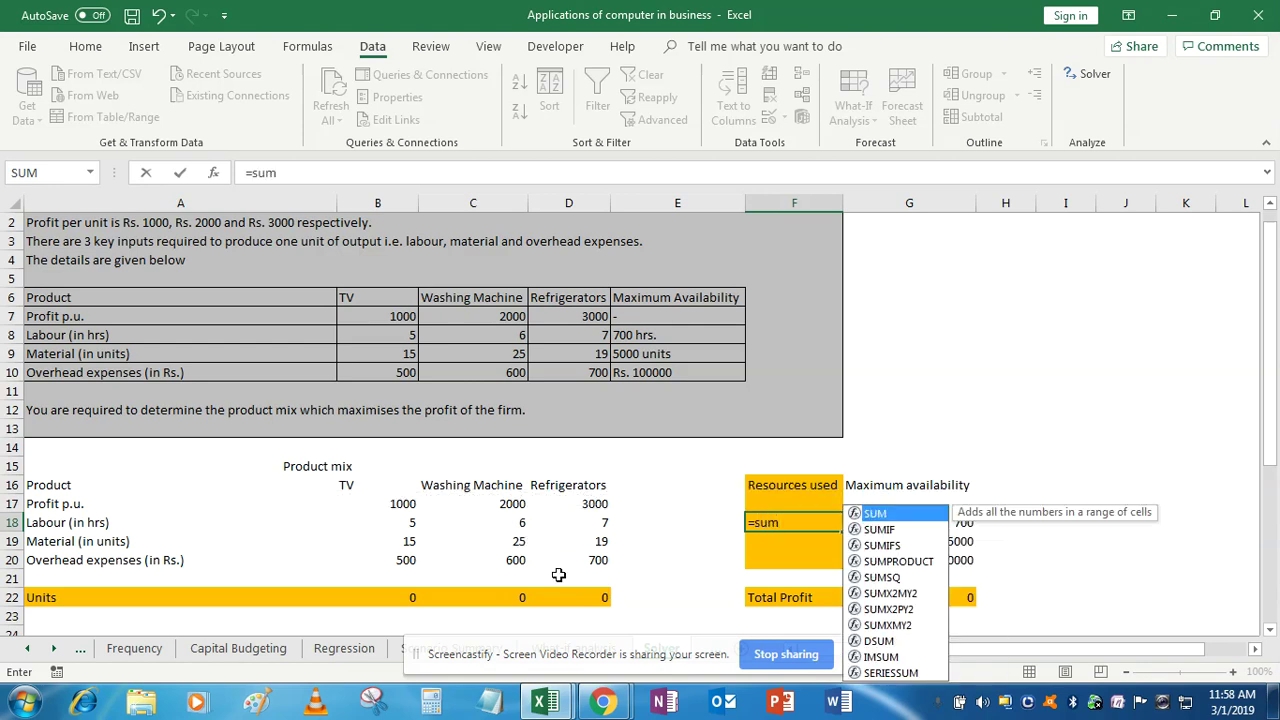
{"action": "type", "text": "pr"}
{"action": "key", "text": "Tab"}
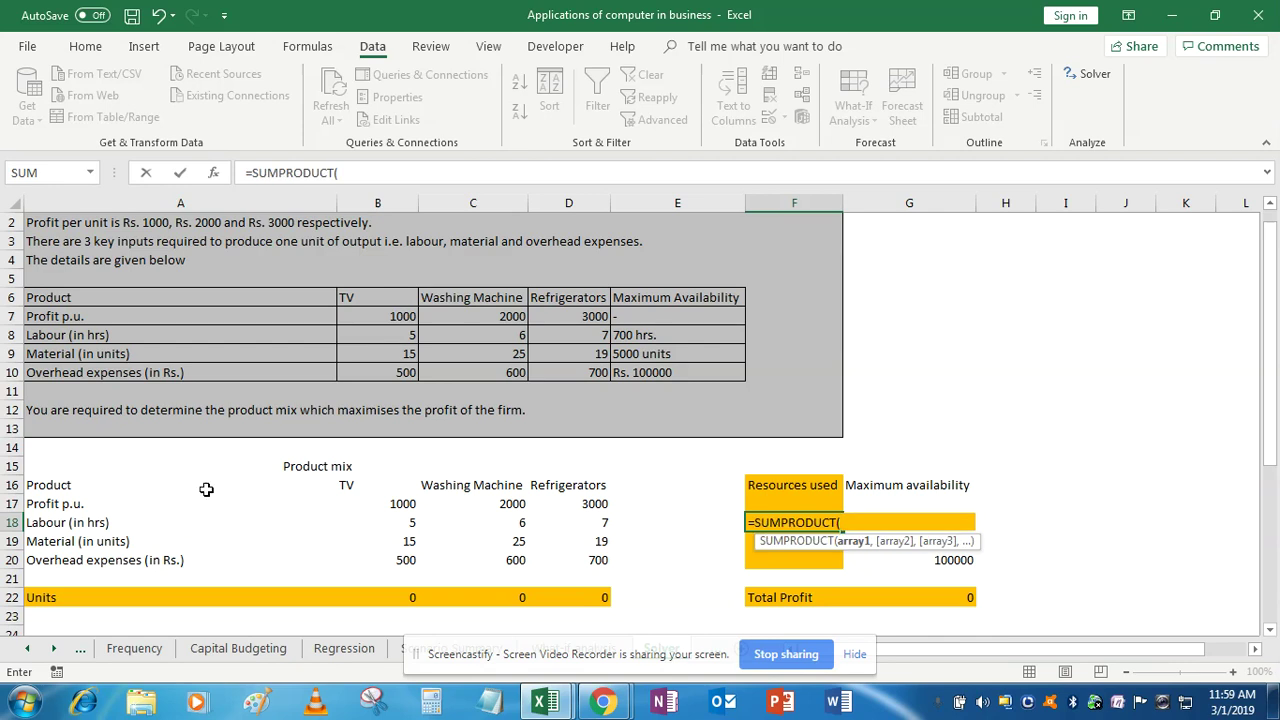
{"action": "left_click", "coordinate": [372, 527]}
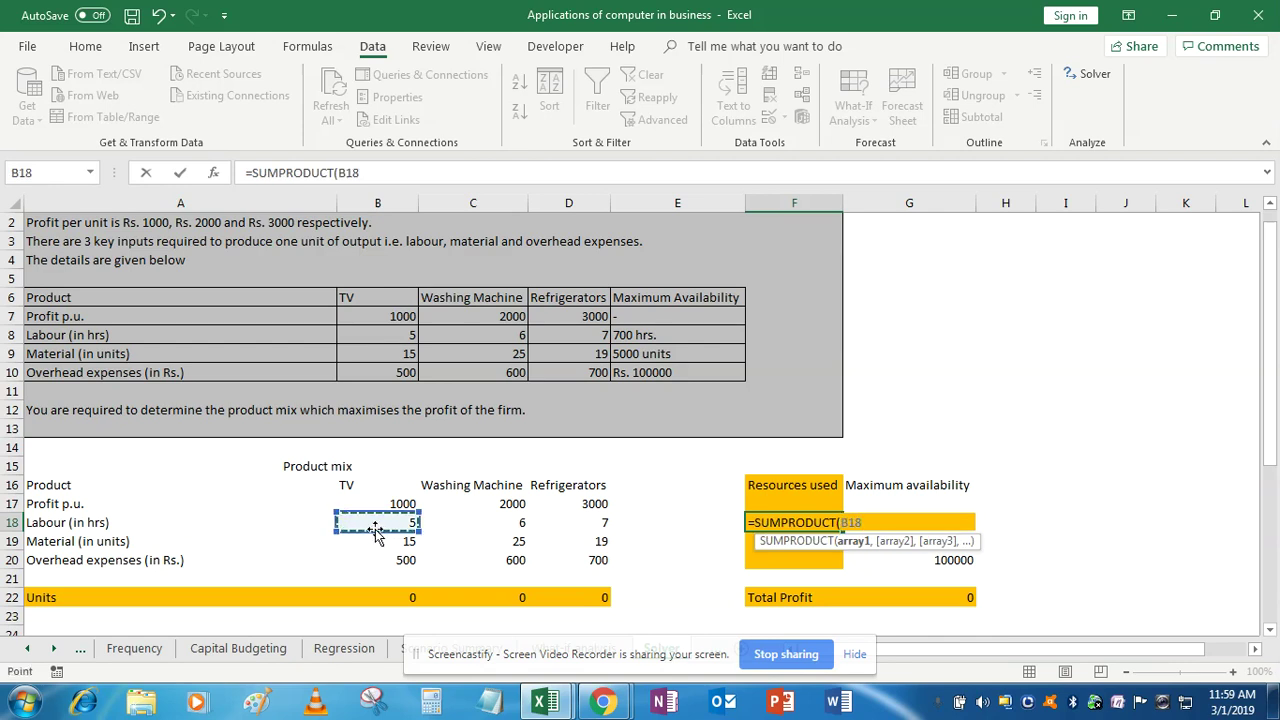
{"action": "key", "text": "shift+Right"}
{"action": "key", "text": "shift+Right"}
{"action": "type", "text": ","}
{"action": "left_click", "coordinate": [372, 597]}
{"action": "key", "text": "shift+Right"}
{"action": "key", "text": "shift+Right"}
{"action": "type", "text": ")"}
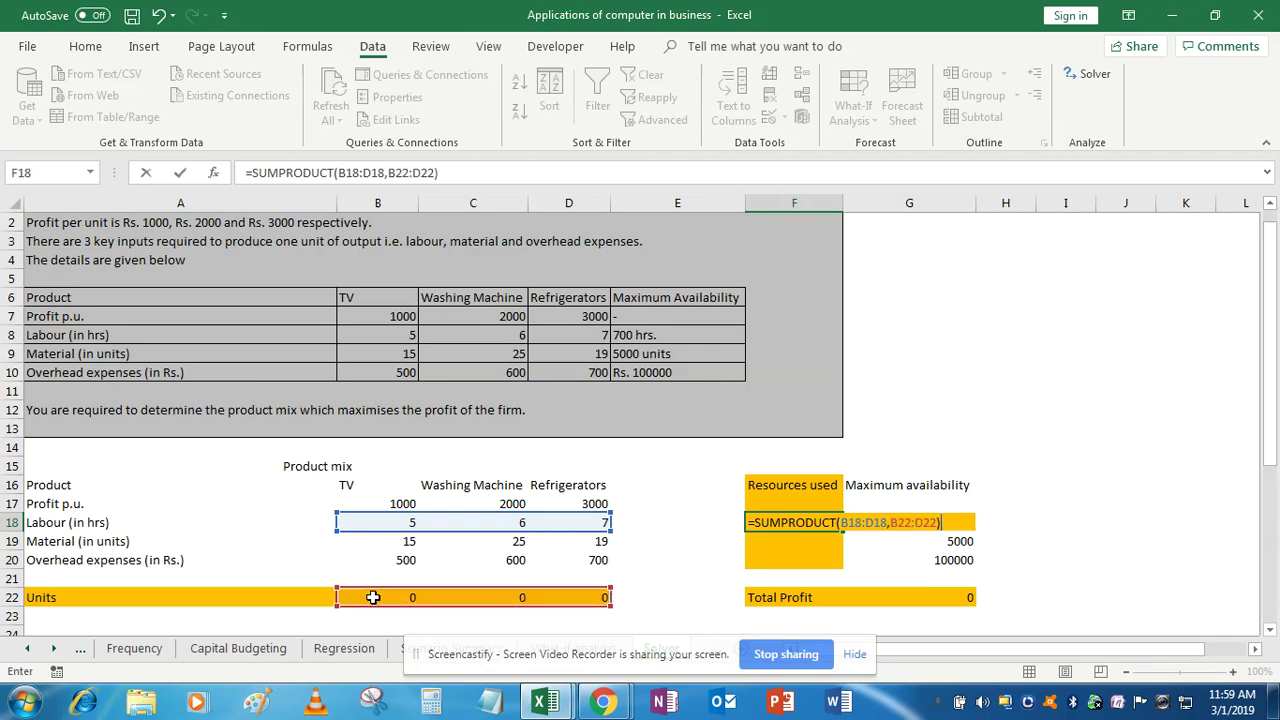
{"action": "key", "text": "Return"}
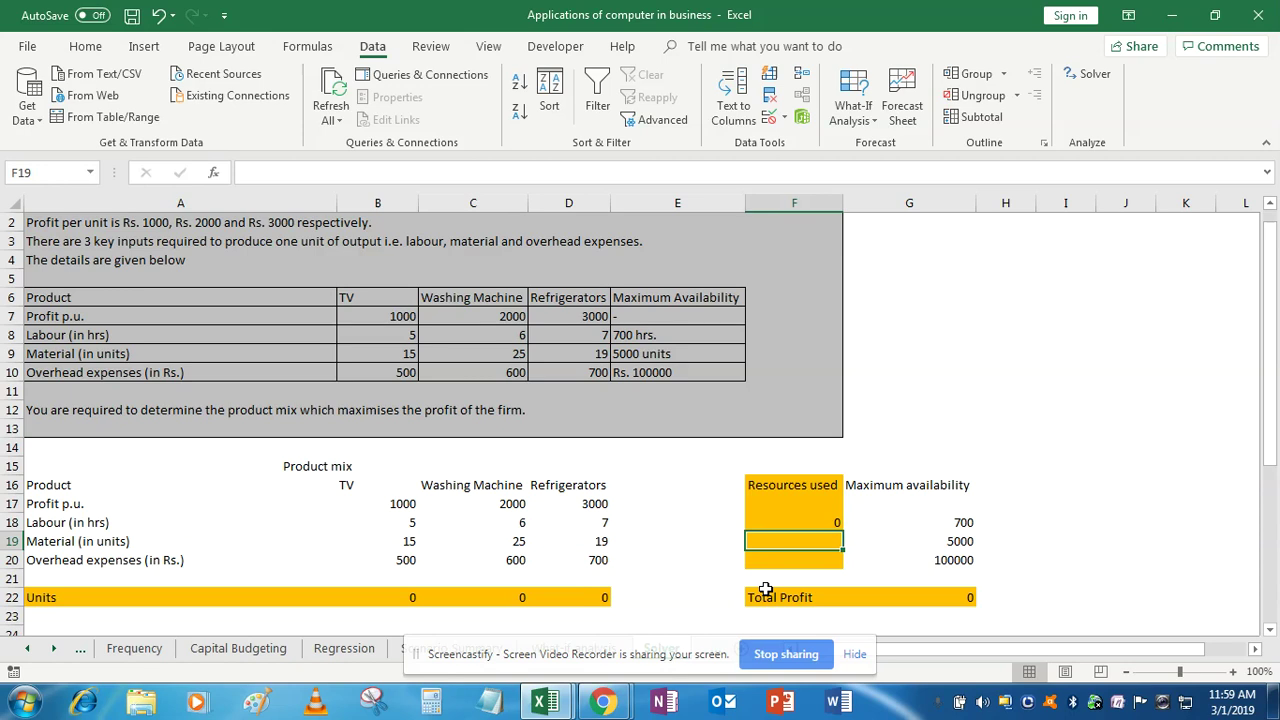
Enter =SUMPRODUCT(B19:D19,B22:D22) in F19 for material used
{"action": "type", "text": "=sum"}
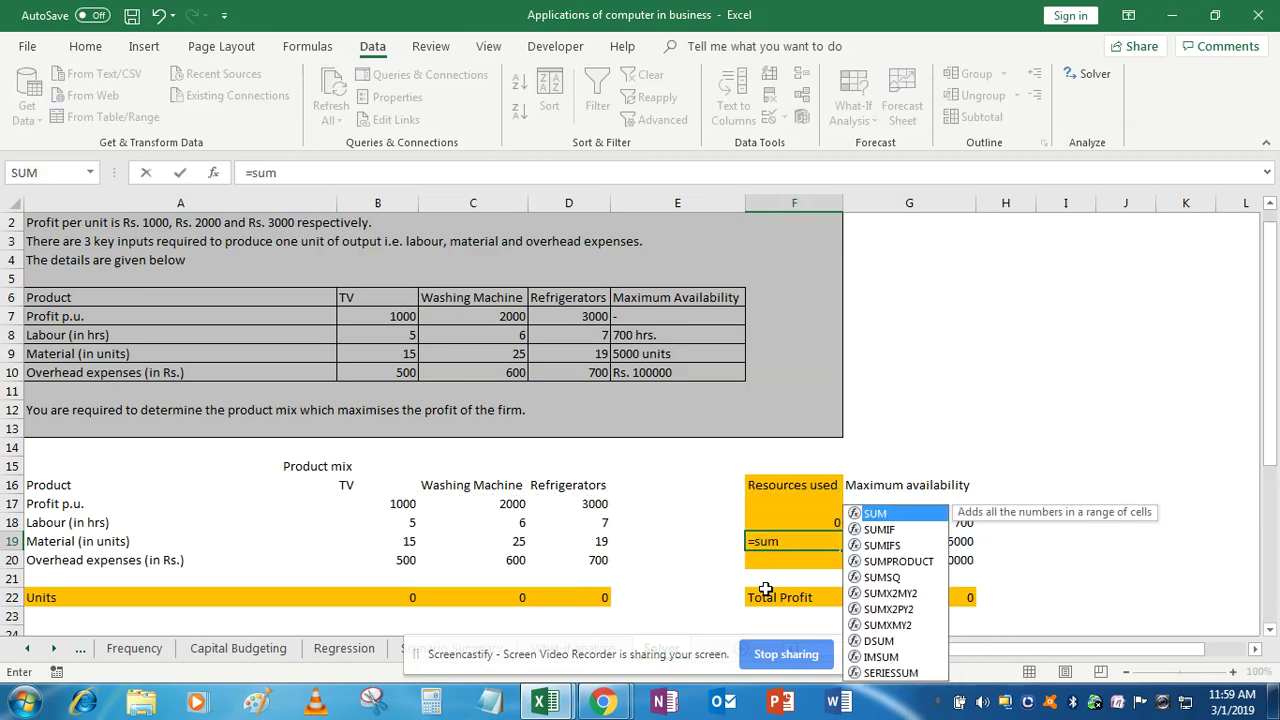
{"action": "type", "text": "p"}
{"action": "key", "text": "Tab"}
{"action": "key", "text": "Left"}
{"action": "key", "text": "Left"}
{"action": "key", "text": "Left"}
{"action": "key", "text": "Left"}
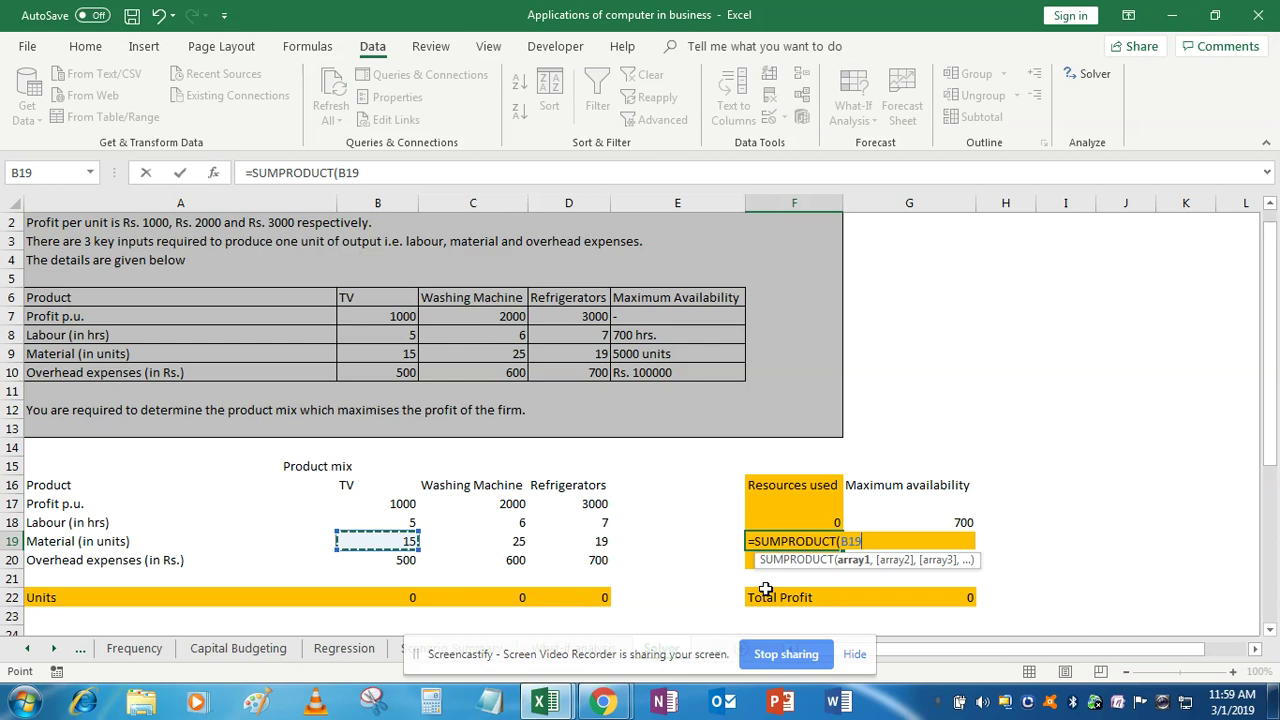
{"action": "key", "text": "shift+Right"}
{"action": "key", "text": "shift+Right"}
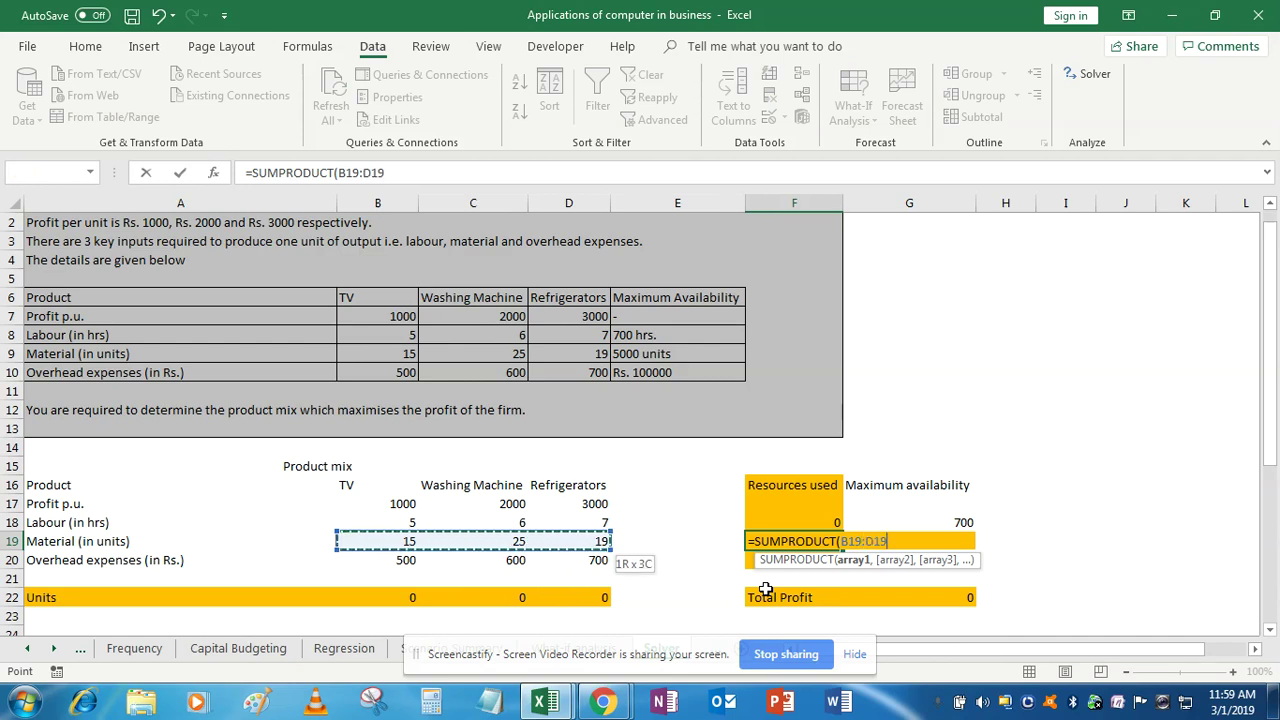
{"action": "type", "text": ","}
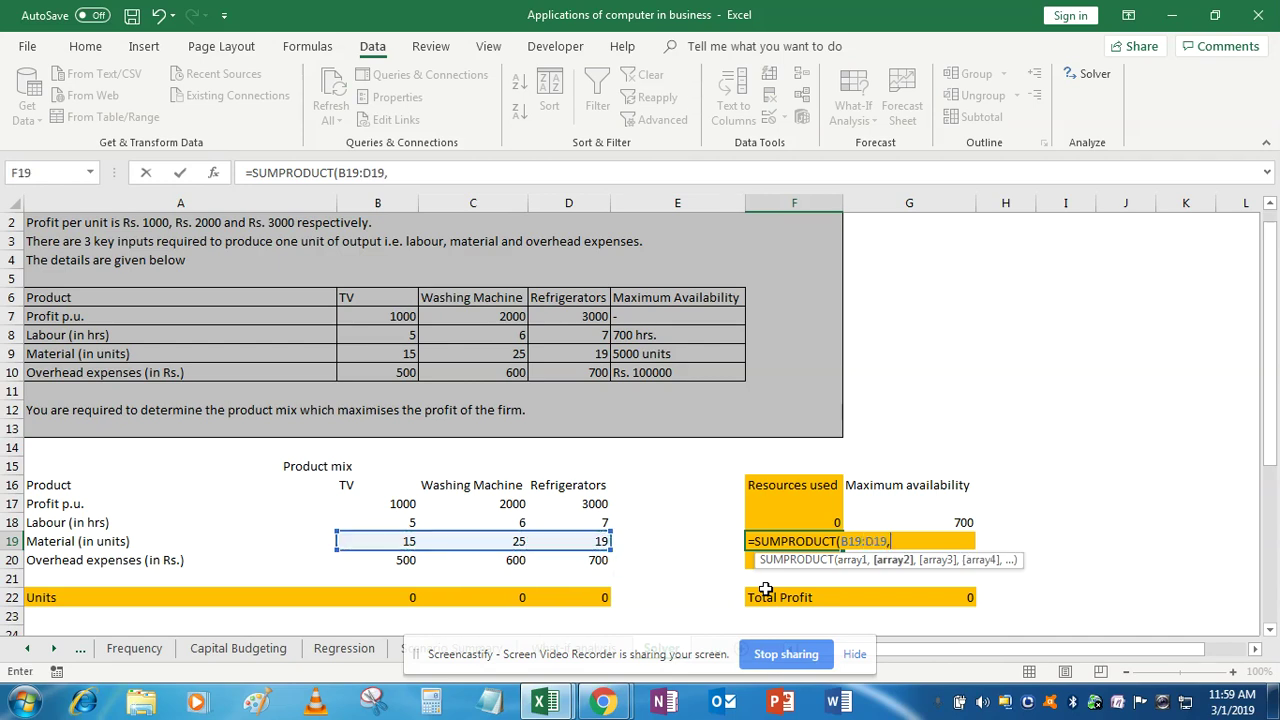
{"action": "left_click", "coordinate": [403, 597]}
{"action": "key", "text": "shift+Right"}
{"action": "key", "text": "shift+Right"}
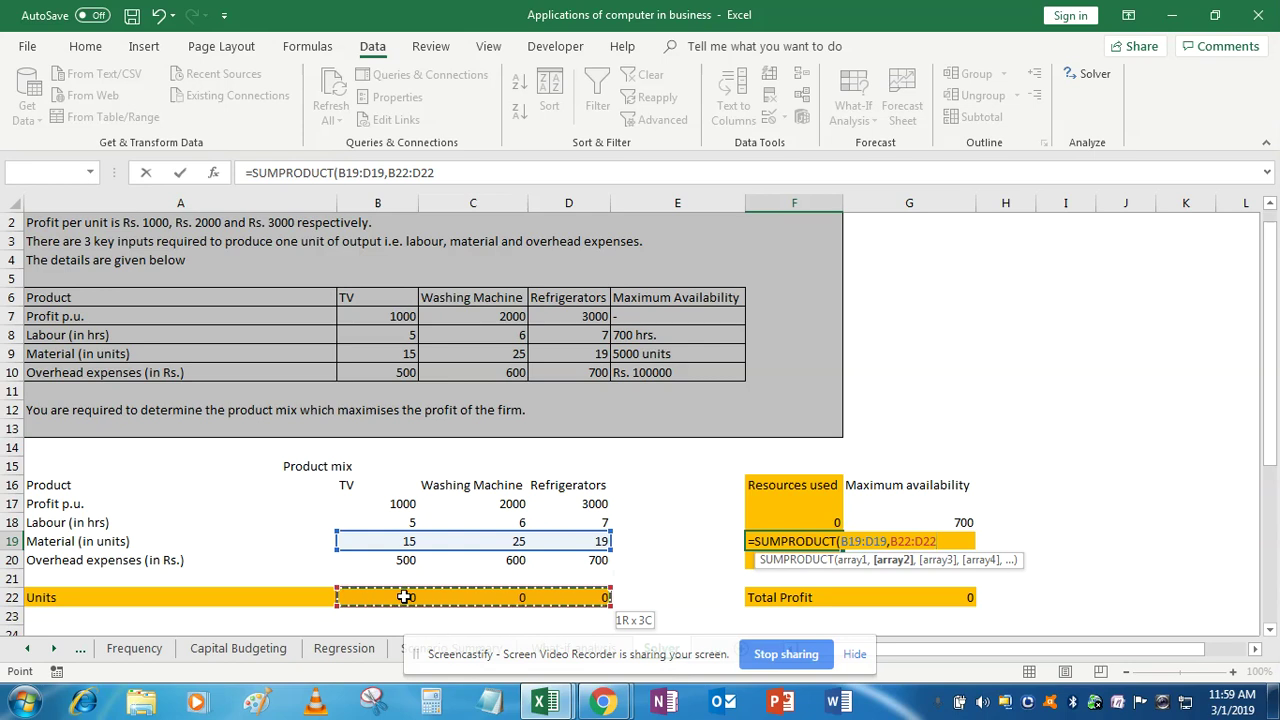
{"action": "key", "text": "Return"}
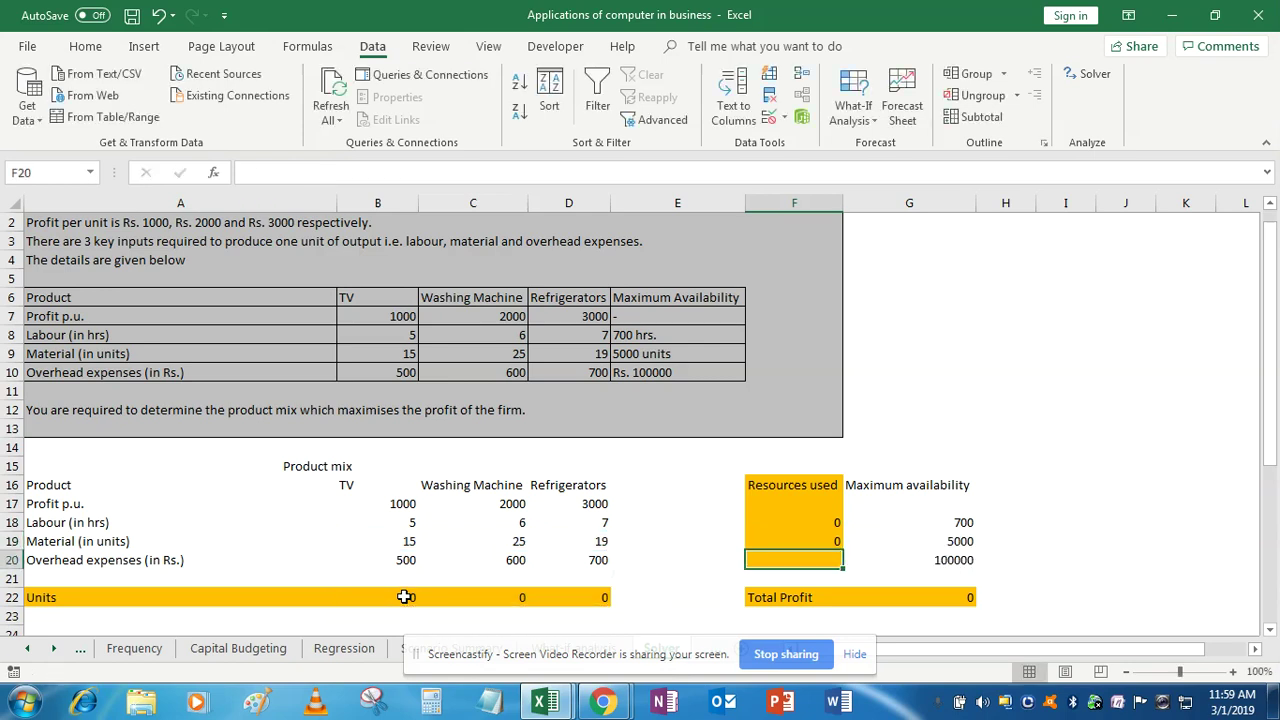
Enter =SUMPRODUCT(B20:D20,B22:D22) in F20 for overhead used
{"action": "type", "text": "=sumpr"}
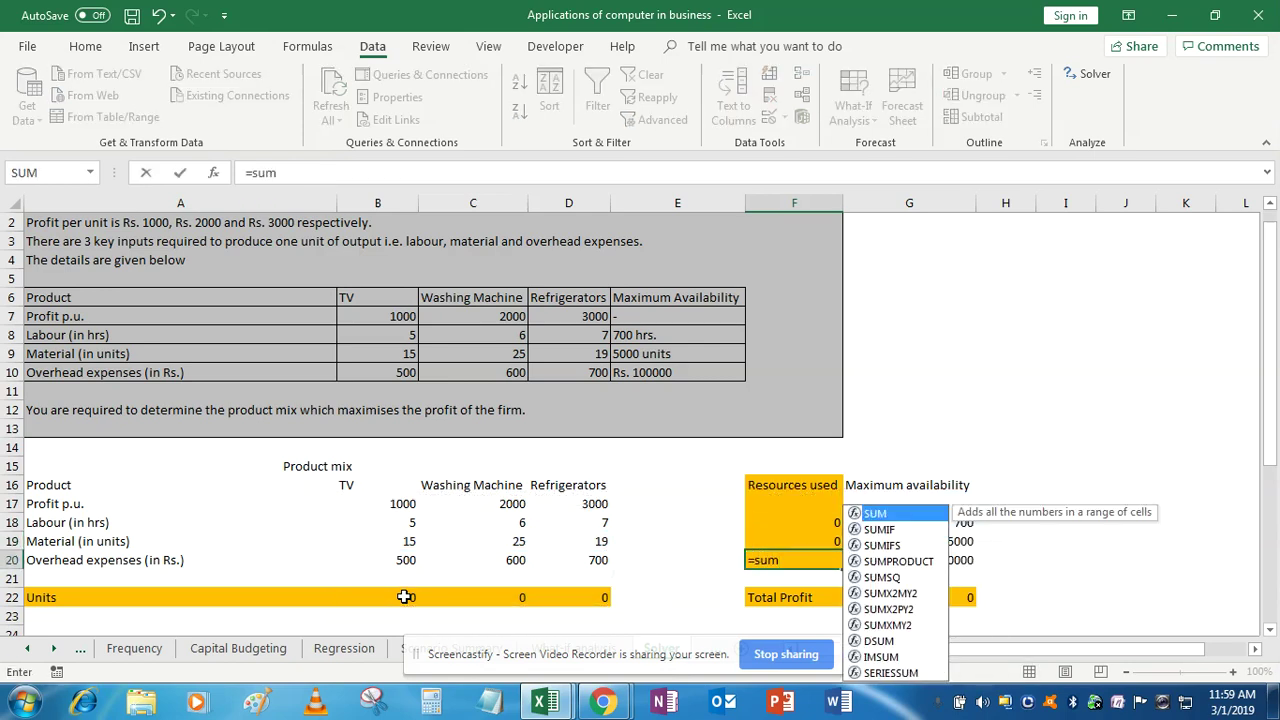
{"action": "key", "text": "Tab"}
{"action": "key", "text": "Left"}
{"action": "key", "text": "Left"}
{"action": "key", "text": "Left"}
{"action": "key", "text": "Left"}
{"action": "key", "text": "shift+Right"}
{"action": "key", "text": "shift+Right"}
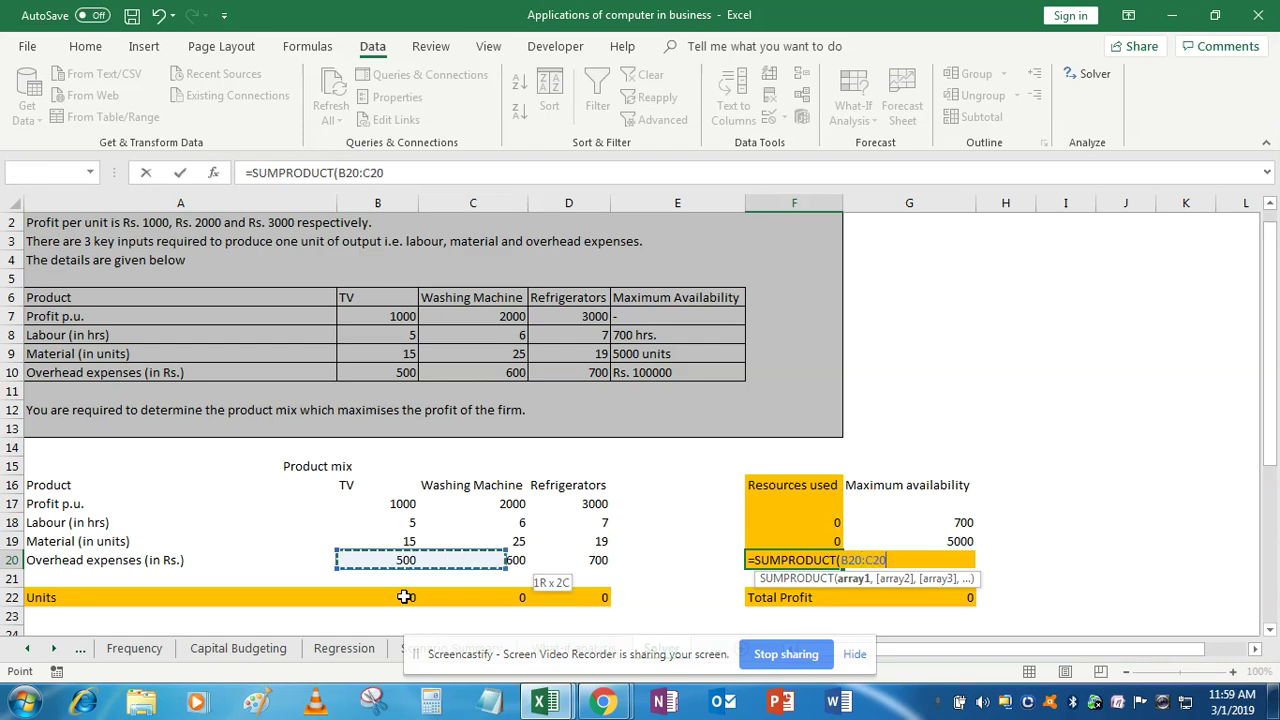
{"action": "type", "text": ","}
{"action": "key", "text": "Down"}
{"action": "key", "text": "Down"}
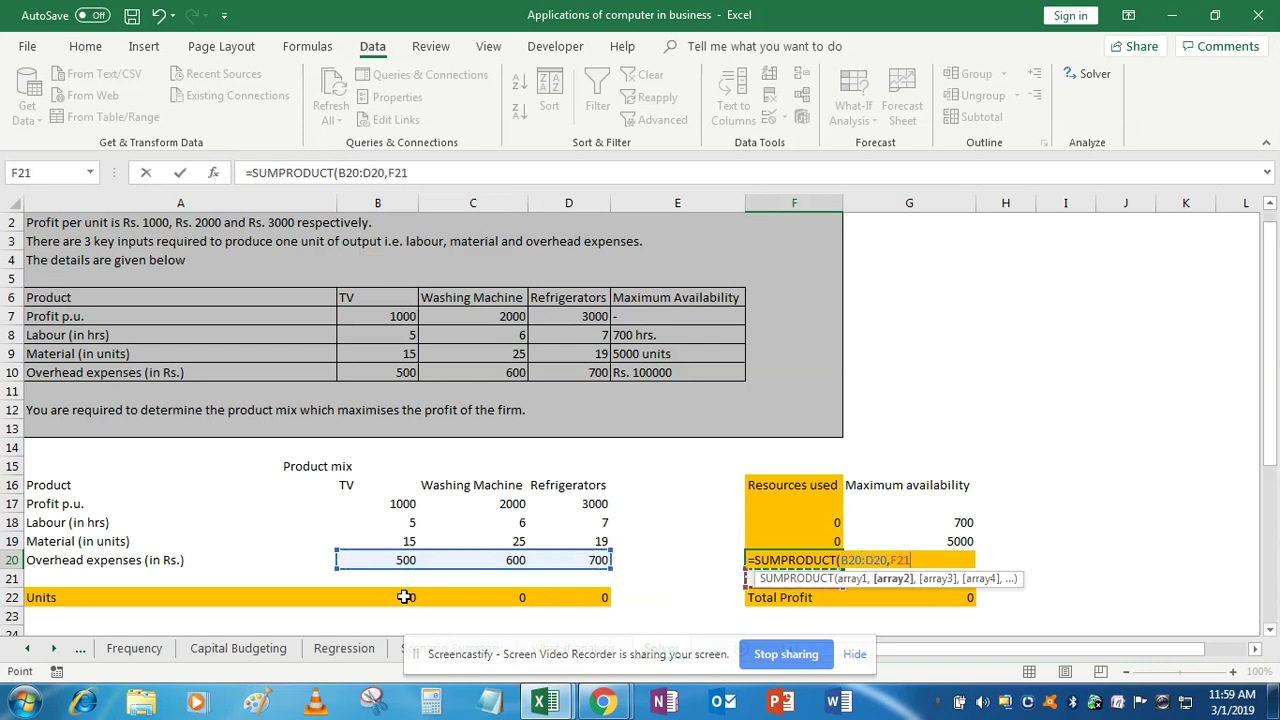
{"action": "key", "text": "Left"}
{"action": "key", "text": "Left"}
{"action": "key", "text": "Left"}
{"action": "key", "text": "Left"}
{"action": "key", "text": "shift+Right"}
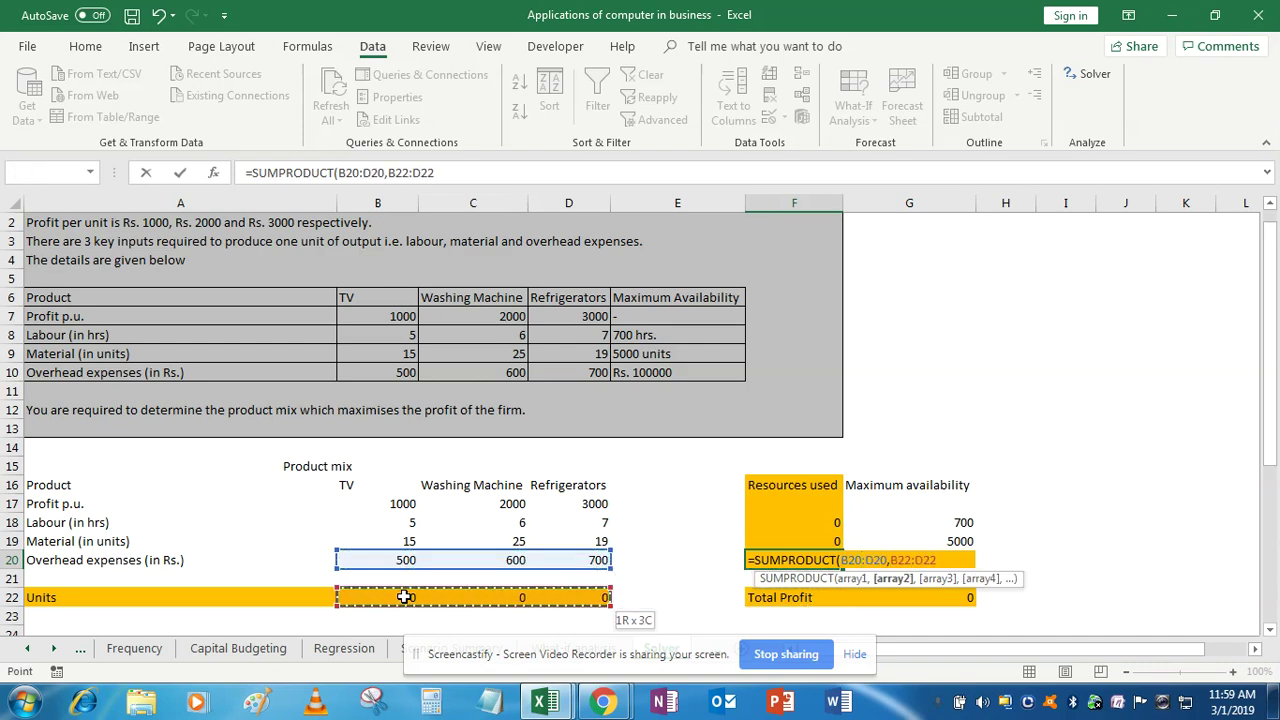
{"action": "key", "text": "shift+Right"}
{"action": "type", "text": ")"}
{"action": "key", "text": "Return"}
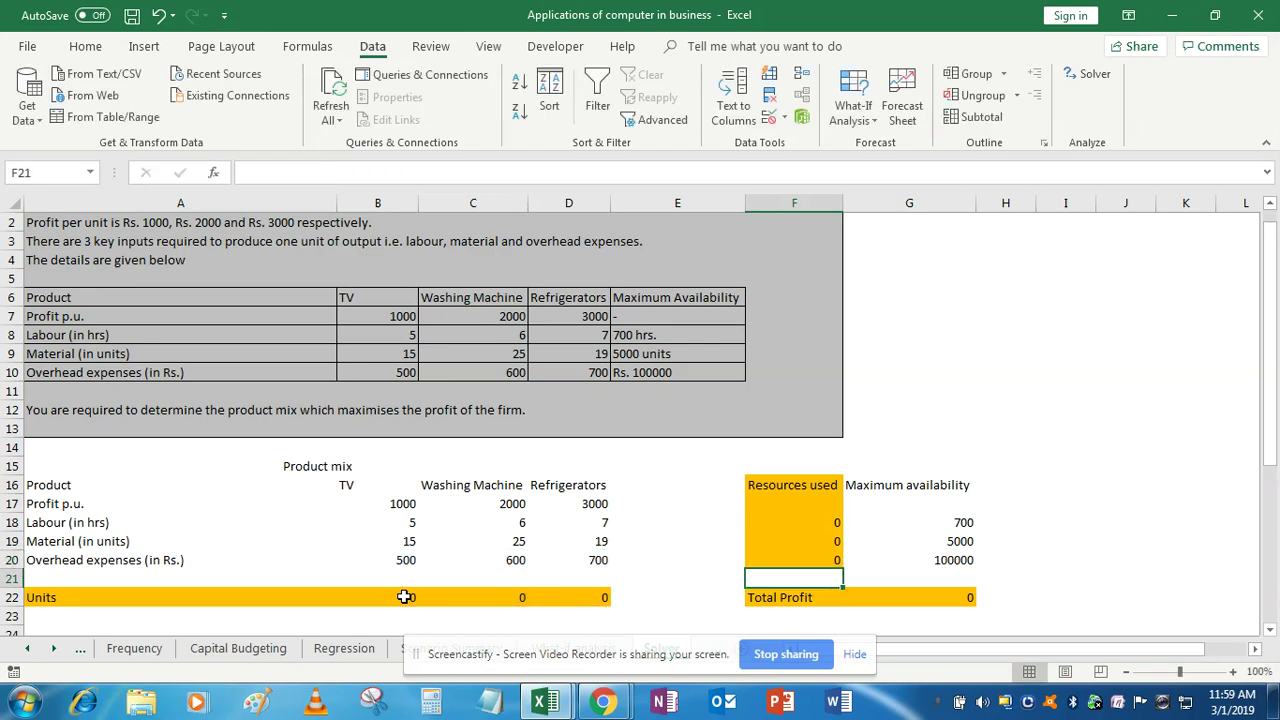
{"action": "key", "text": "Down"}
Replace G22 with =SUMPRODUCT(B17:D17,B22:D22) as the Total Profit formula
{"action": "key", "text": "Right"}
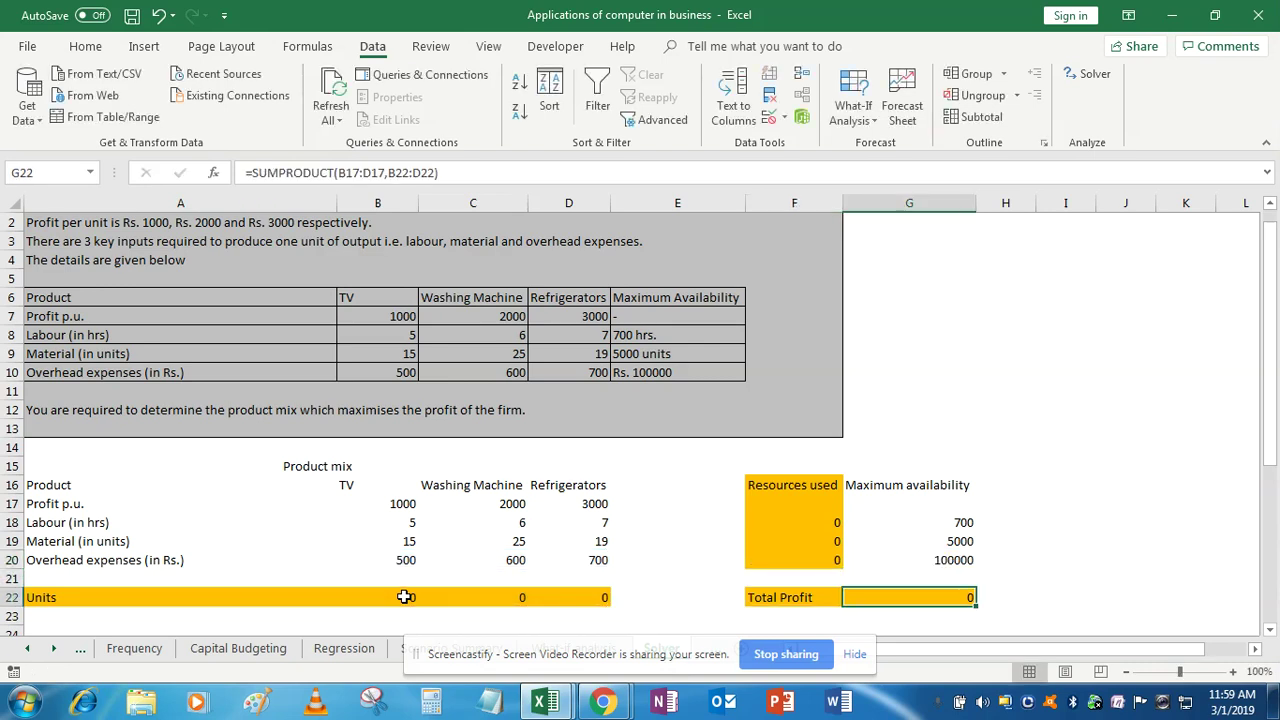
{"action": "key", "text": "Delete"}
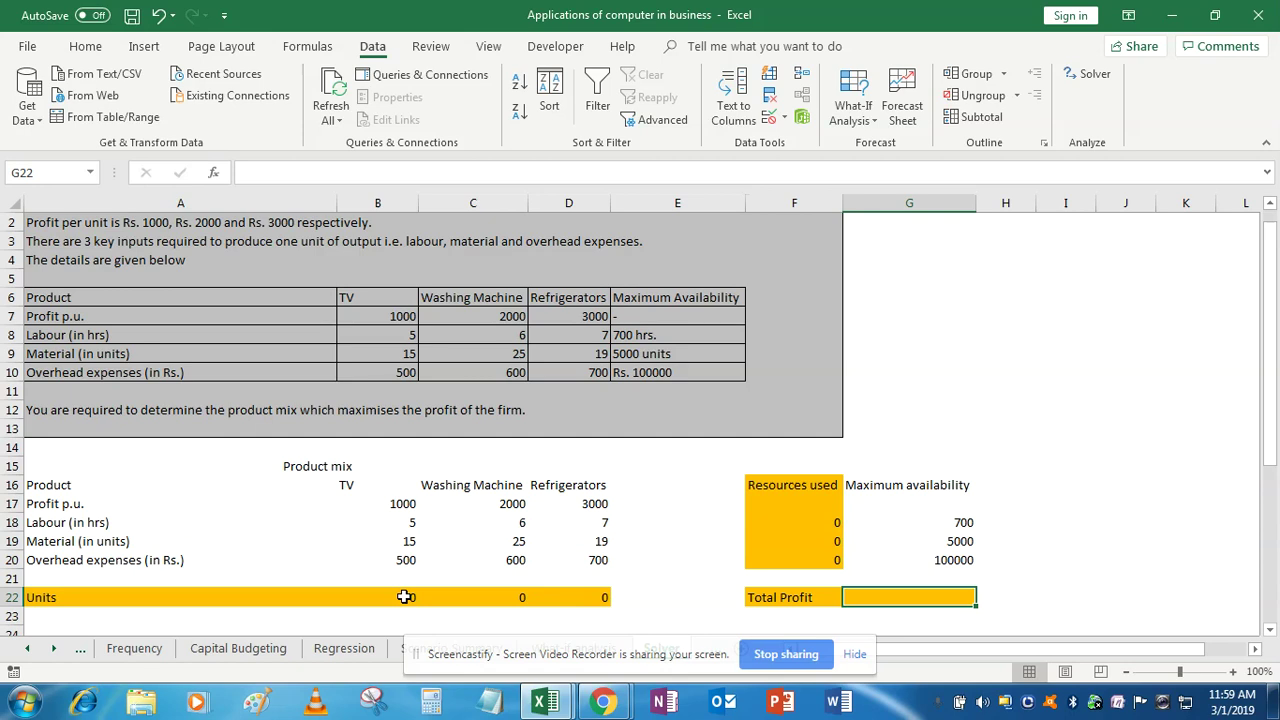
{"action": "type", "text": "=sumpr"}
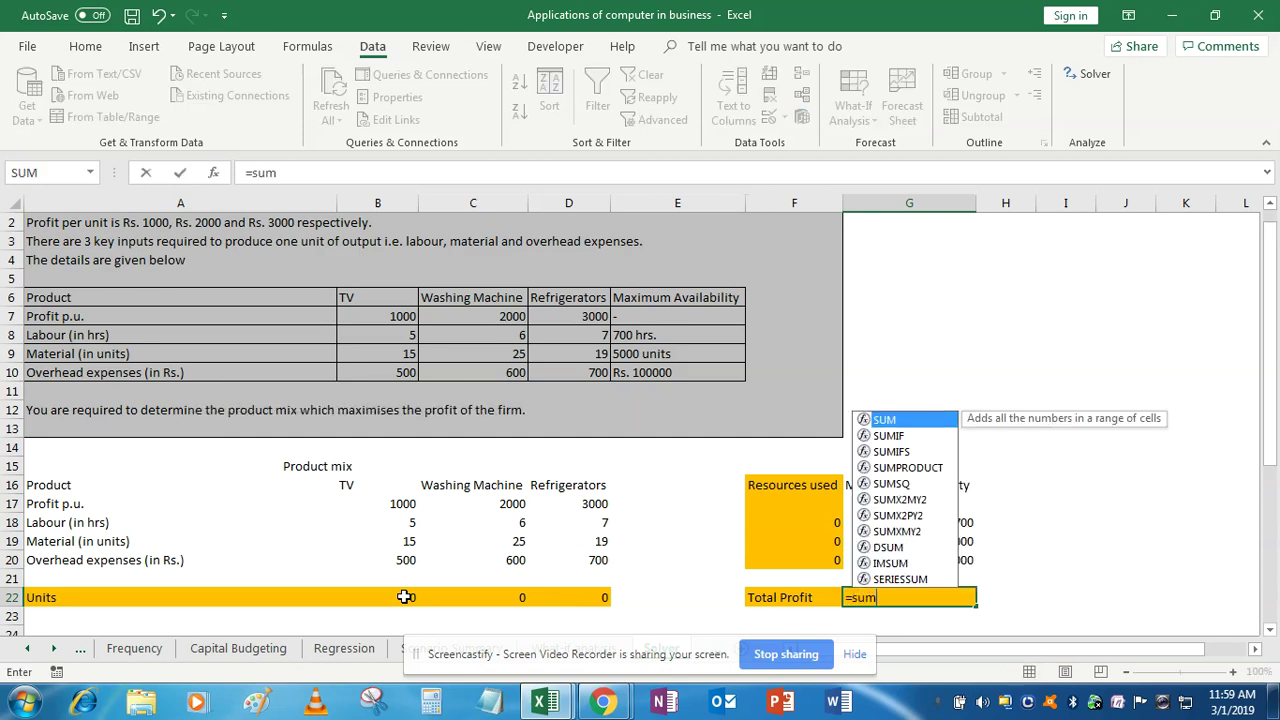
{"action": "key", "text": "Tab"}
{"action": "key", "text": "Up"}
{"action": "key", "text": "Up"}
{"action": "key", "text": "Up"}
{"action": "key", "text": "Up"}
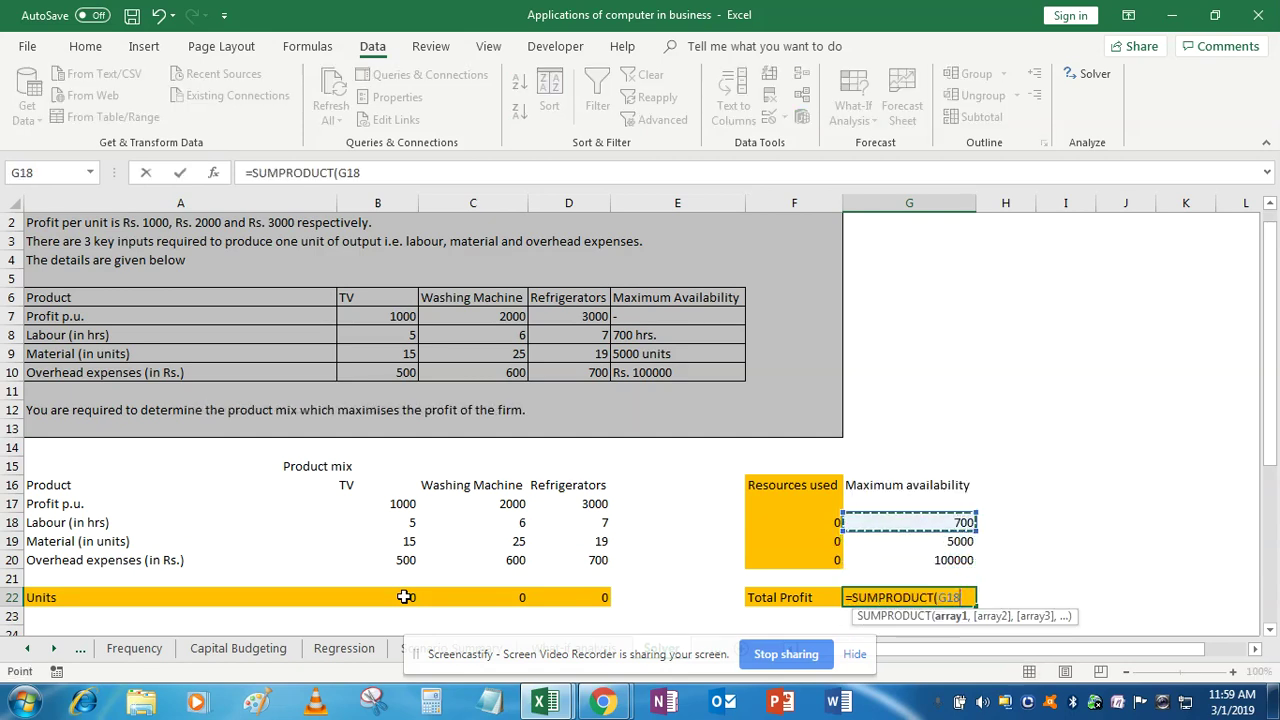
{"action": "key", "text": "Left"}
{"action": "key", "text": "Left"}
{"action": "key", "text": "Left"}
{"action": "key", "text": "Left"}
{"action": "key", "text": "Left"}
{"action": "key", "text": "Up"}
{"action": "key", "text": "shift+Right"}
{"action": "key", "text": "shift+Right"}
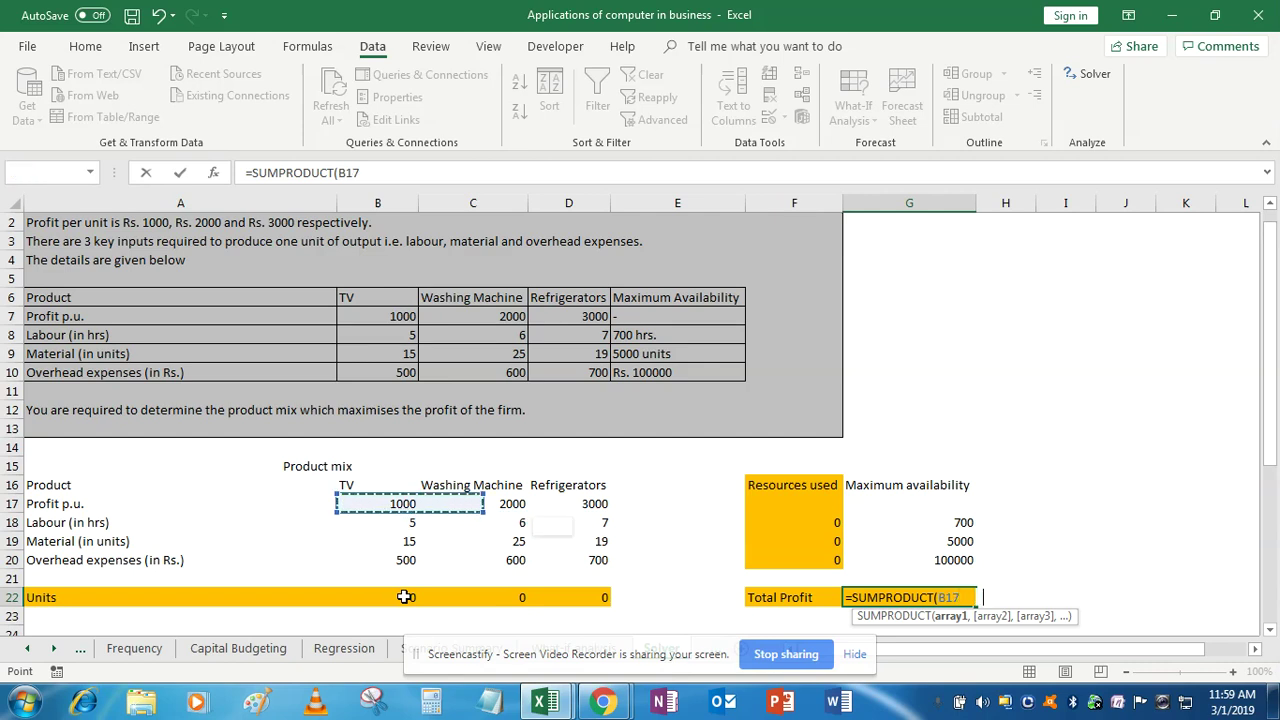
{"action": "type", "text": ","}
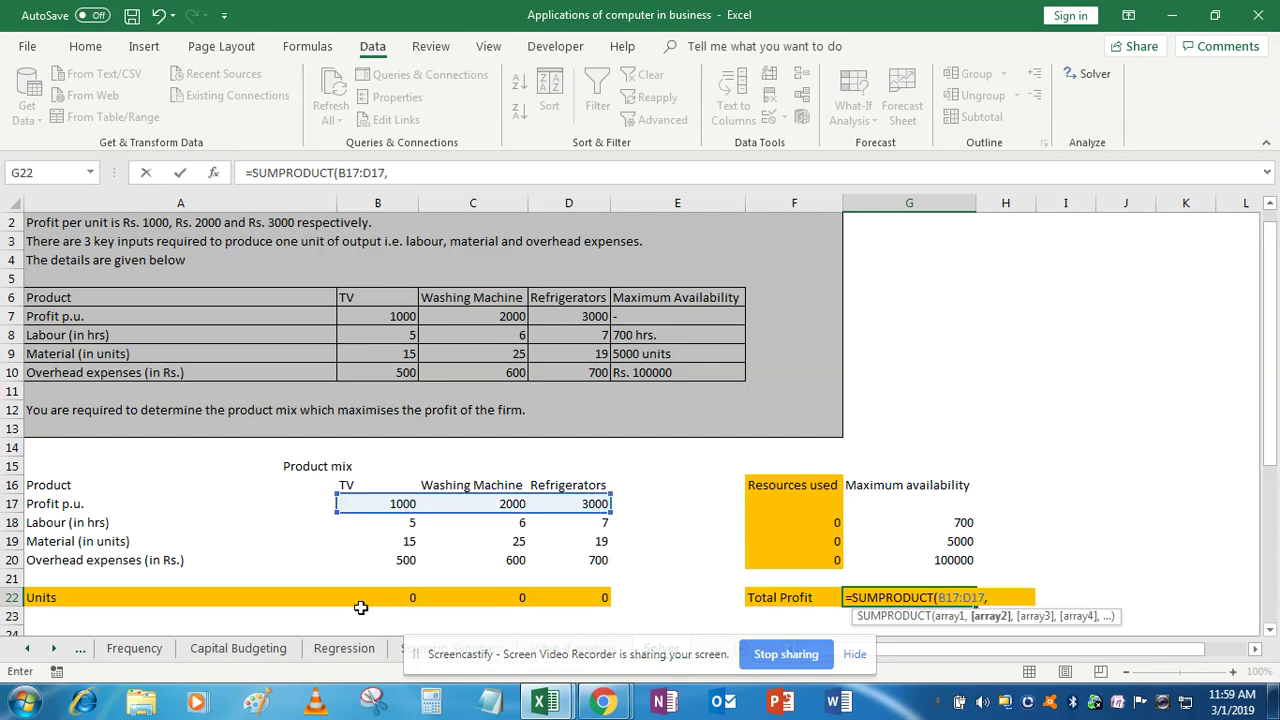
{"action": "left_click", "coordinate": [388, 595]}
{"action": "key", "text": "shift+Right"}
{"action": "key", "text": "shift+Right"}
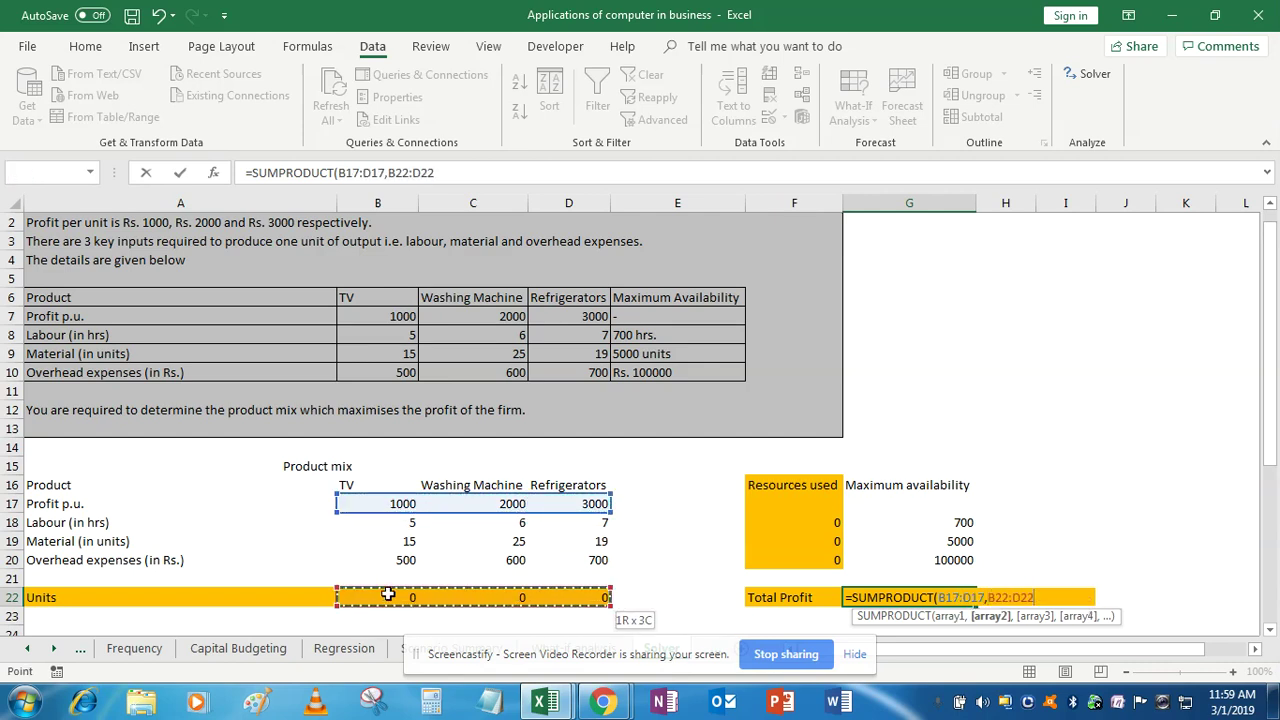
{"action": "type", "text": ")"}
{"action": "key", "text": "Return"}
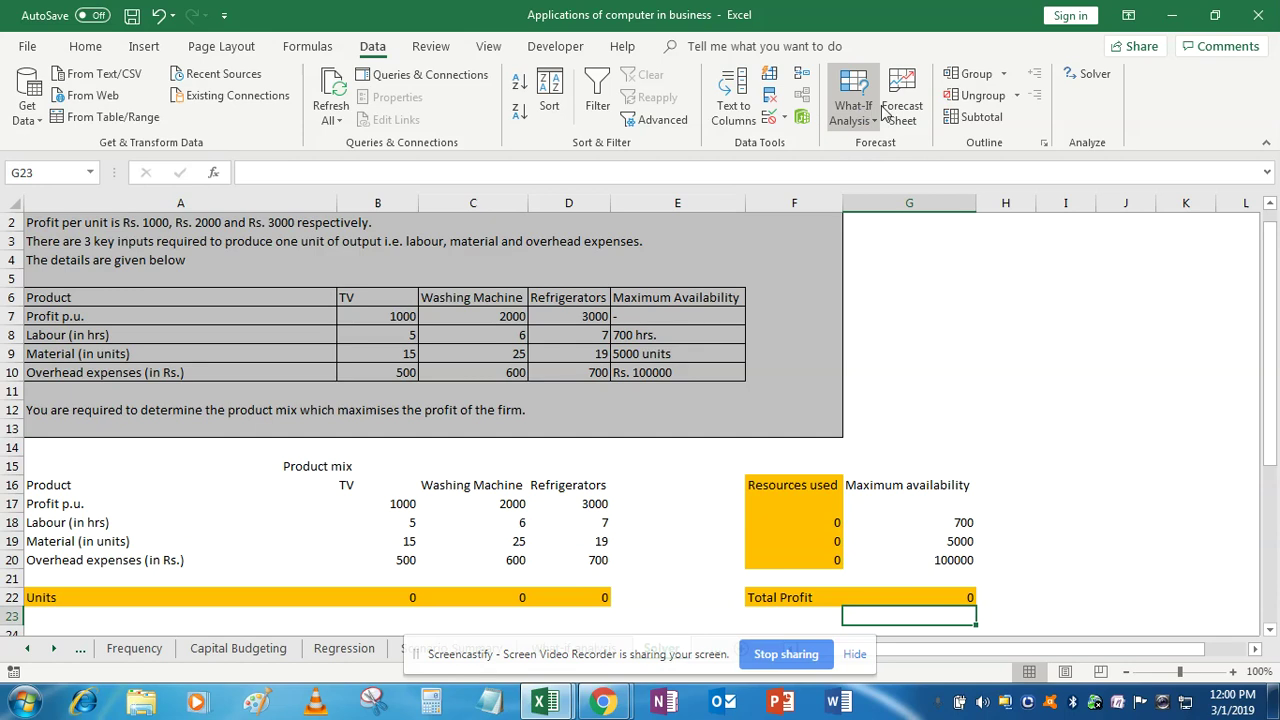
Open Data > Solver and wipe its previous settings with Reset All
{"action": "left_click", "coordinate": [1088, 74]}
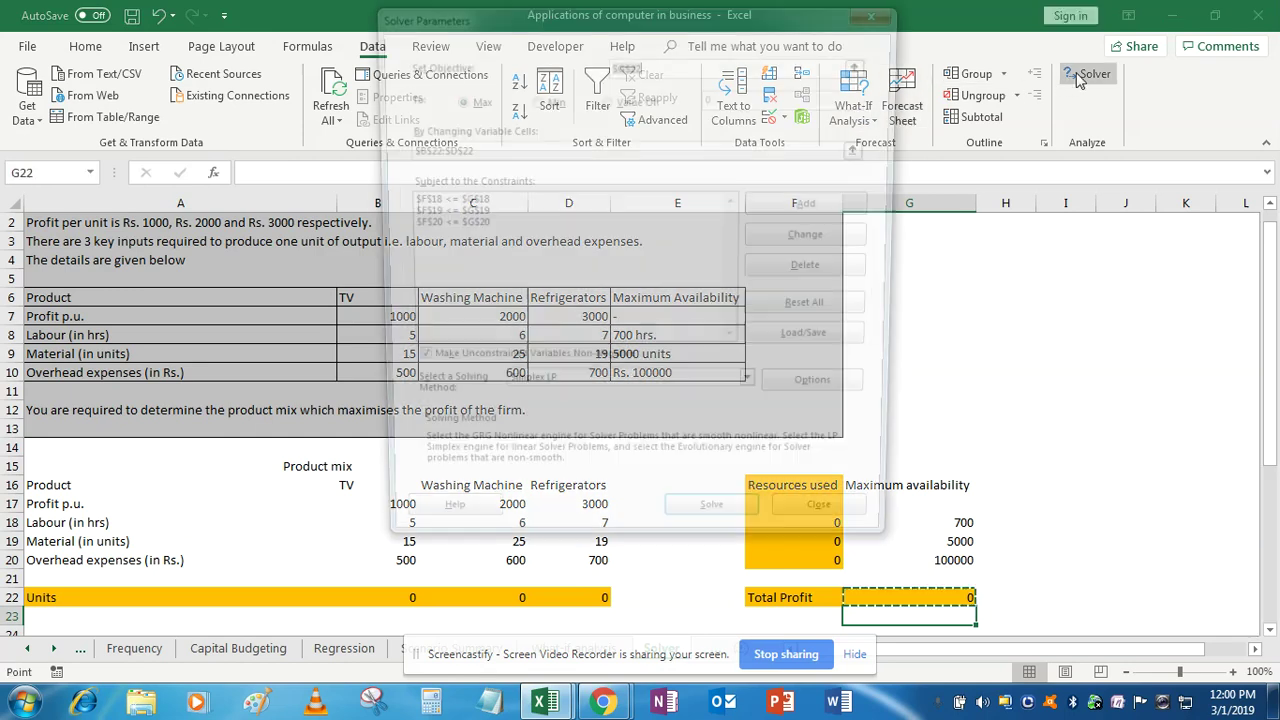
{"action": "left_click_drag", "start_coordinate": [722, 16], "coordinate": [940, 34]}
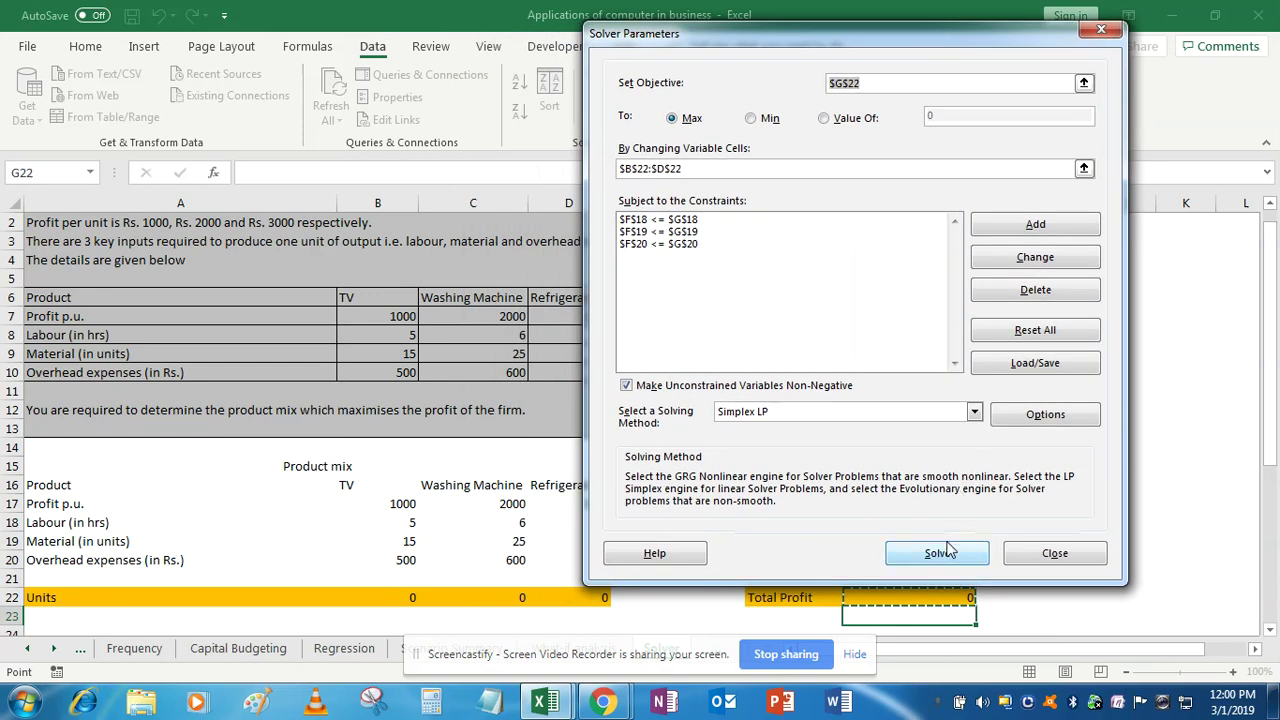
{"action": "left_click", "coordinate": [942, 596]}
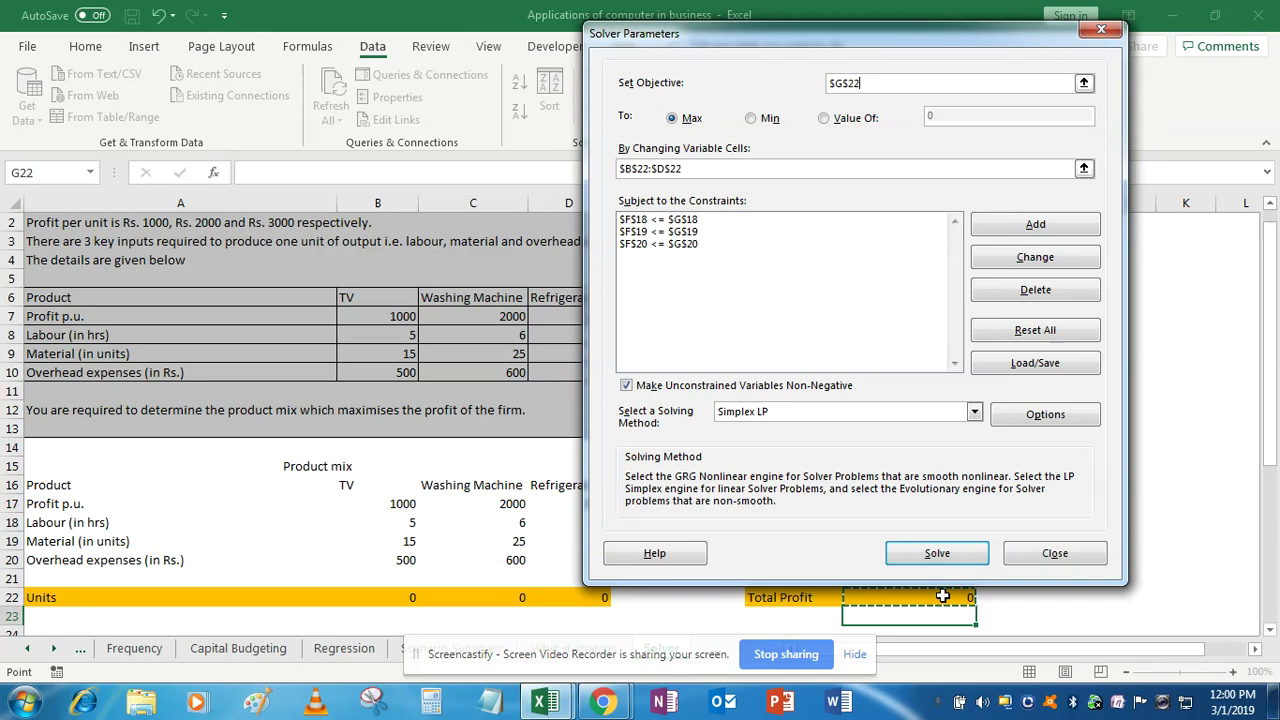
{"action": "left_click", "coordinate": [1050, 334]}
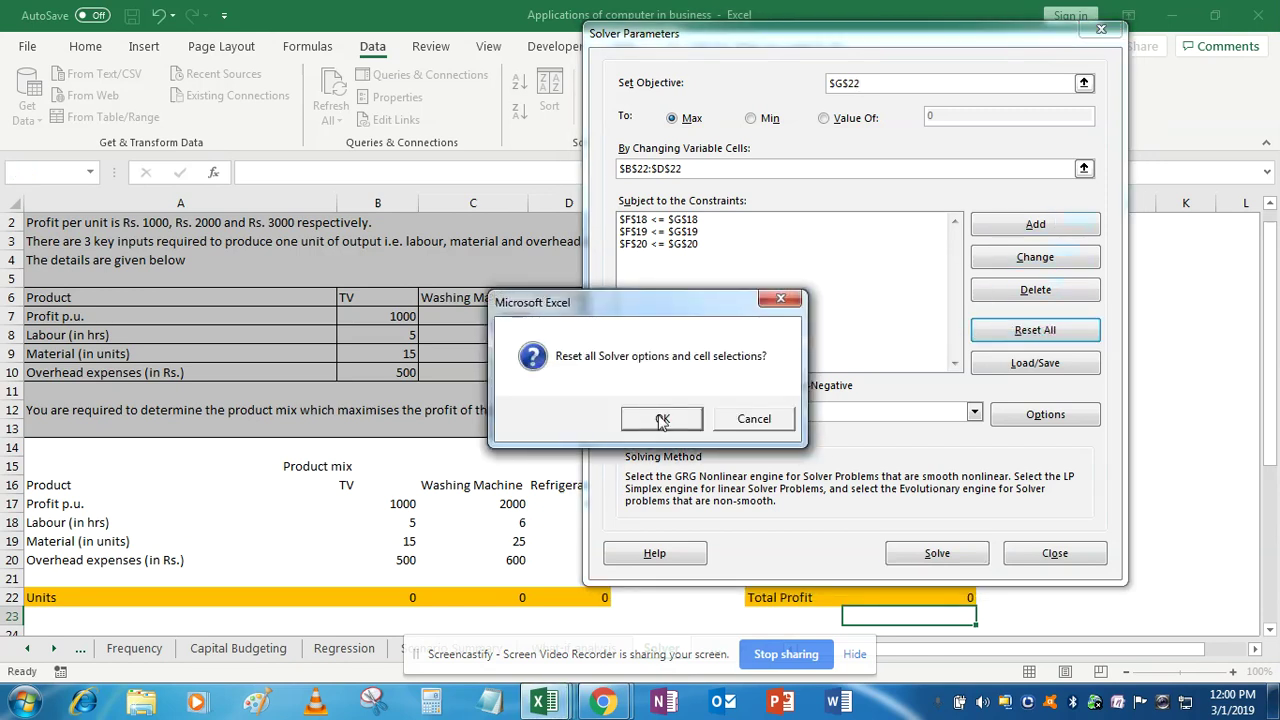
{"action": "left_click", "coordinate": [661, 419]}
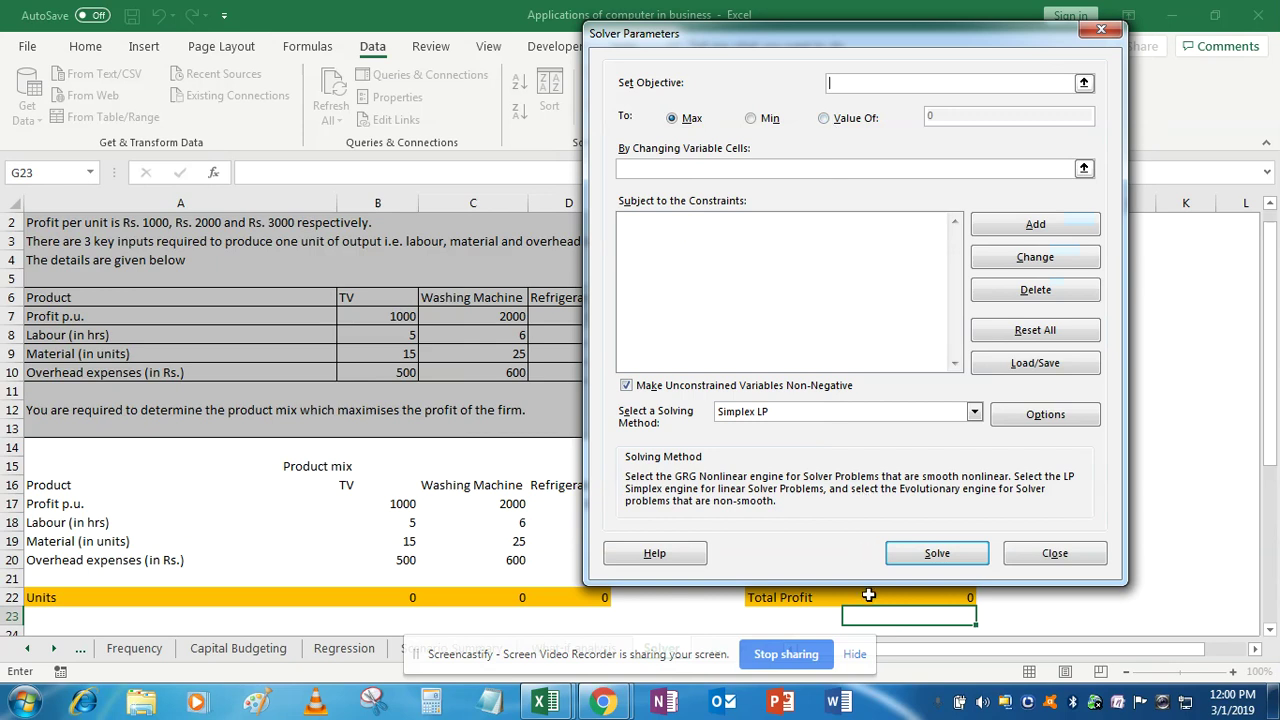
Set Solver's objective to G22 with variable cells B22:D22
{"action": "left_click", "coordinate": [911, 598]}
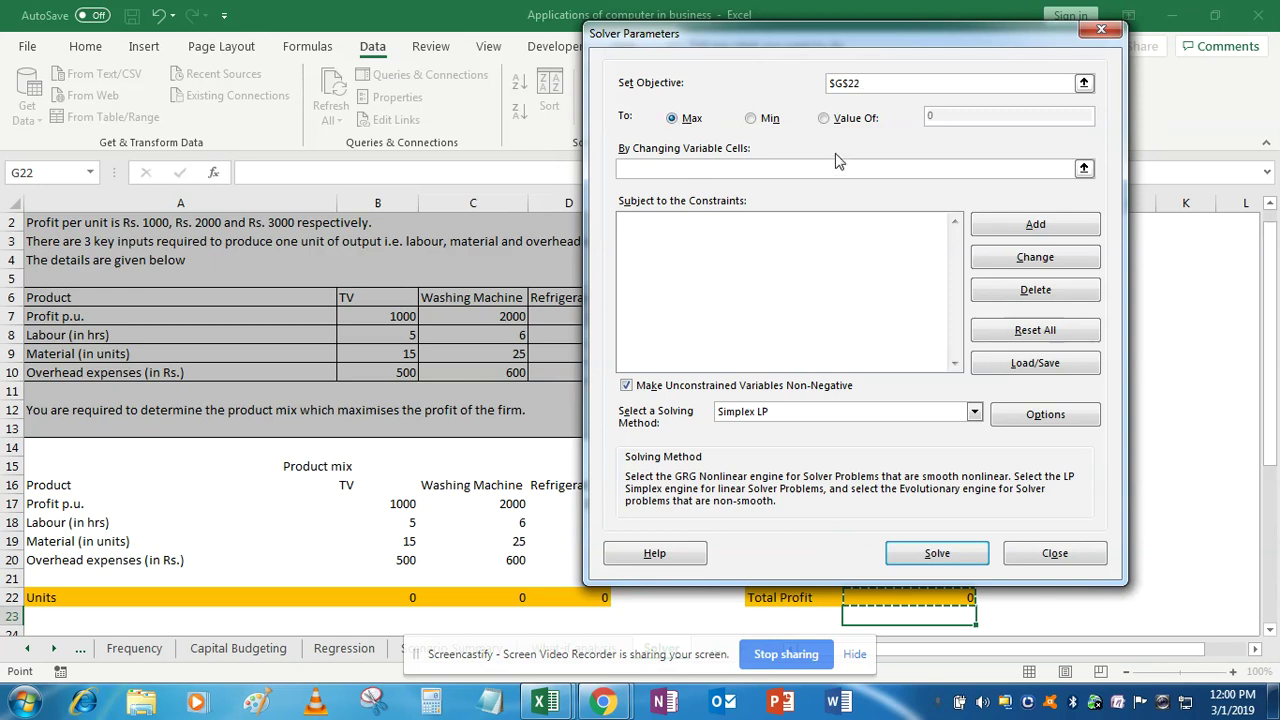
{"action": "left_click", "coordinate": [1084, 168]}
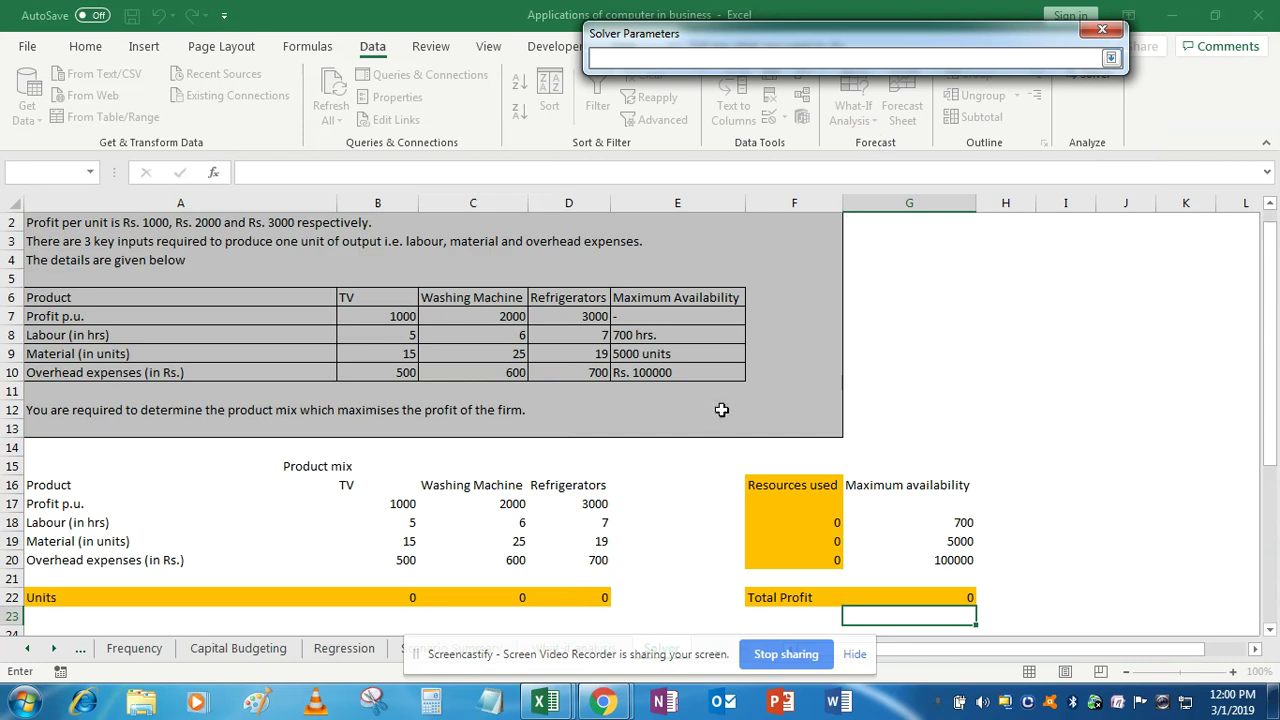
{"action": "left_click", "coordinate": [385, 598]}
{"action": "key", "text": "shift+Right"}
{"action": "key", "text": "shift+Right"}
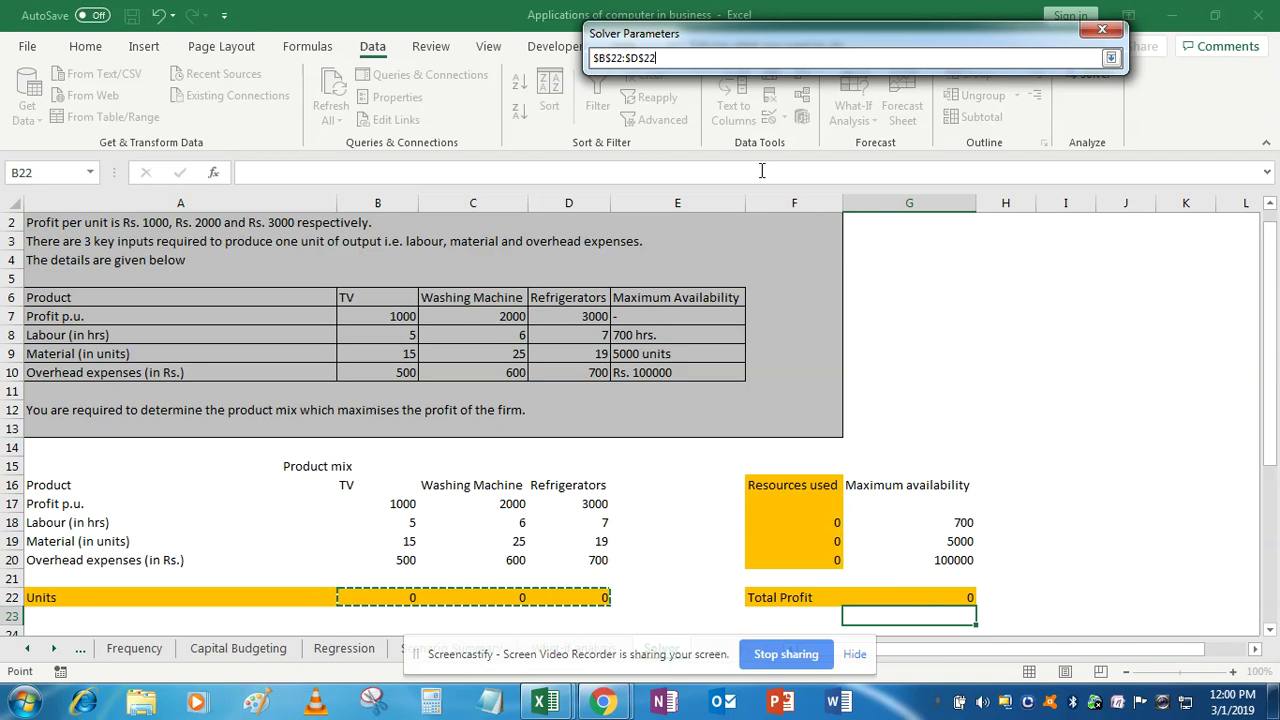
{"action": "left_click", "coordinate": [1112, 58]}
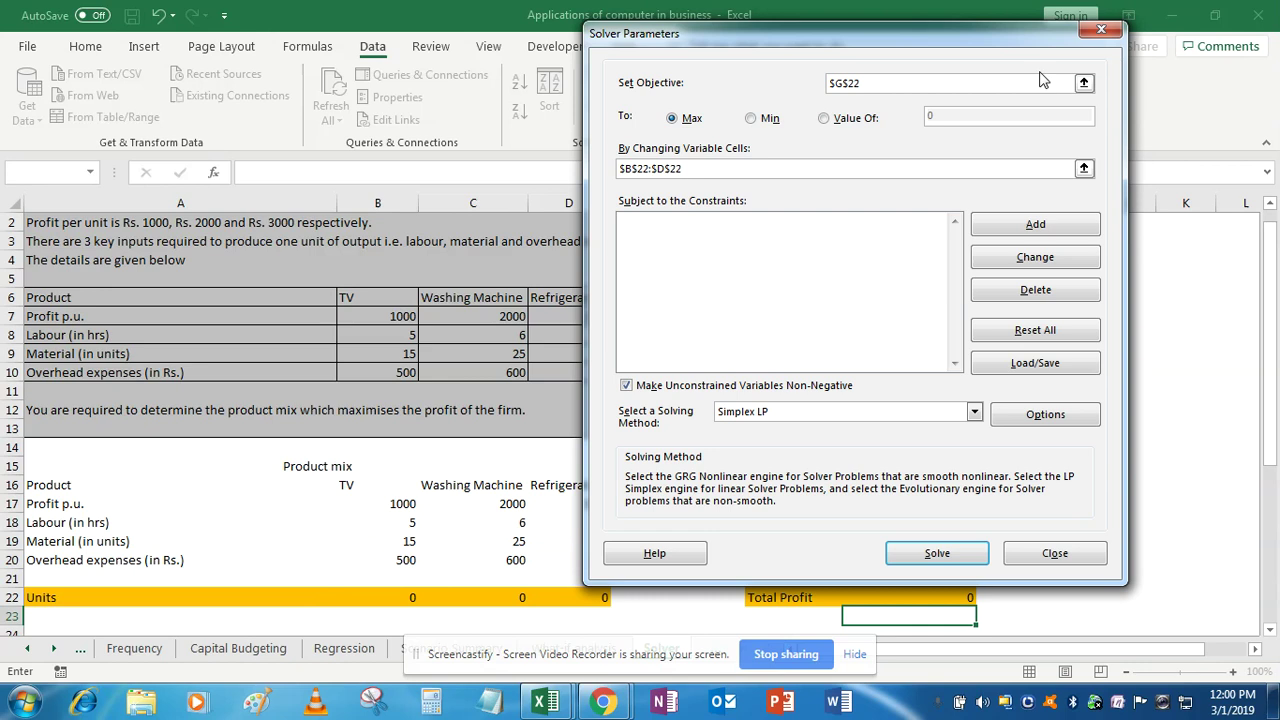
{"action": "left_click", "coordinate": [861, 248]}
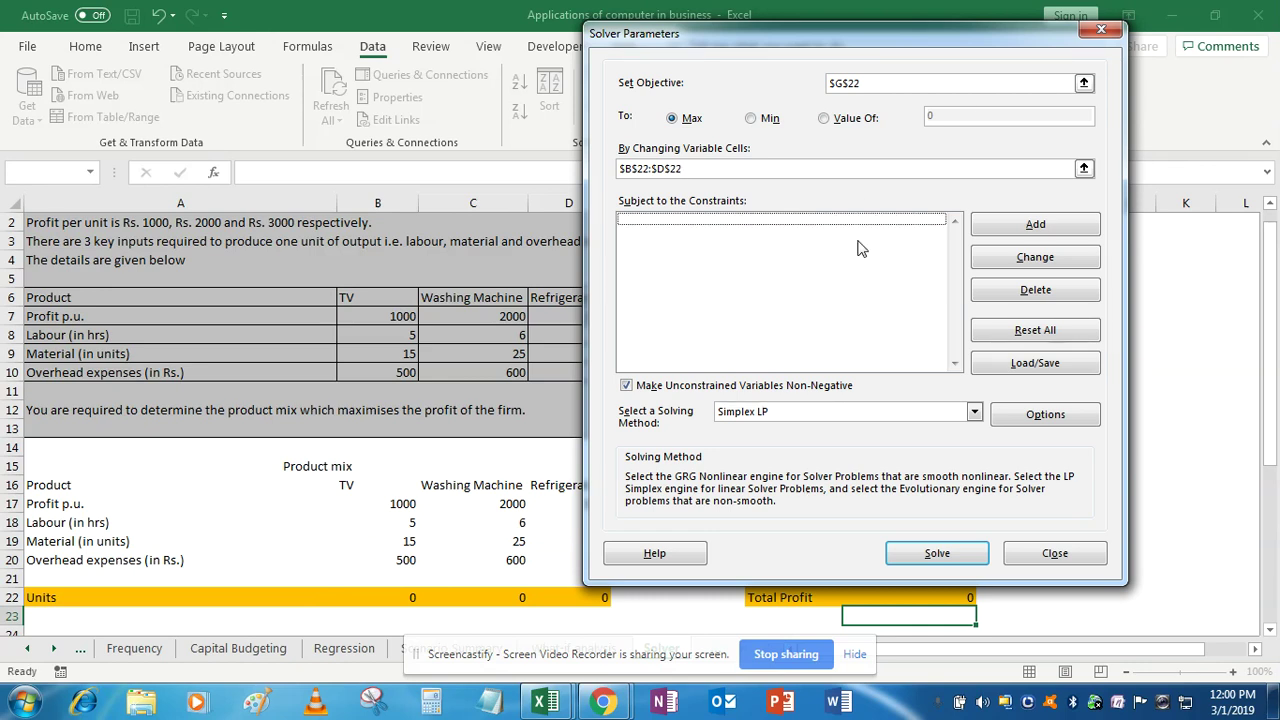
{"action": "left_click", "coordinate": [997, 224]}
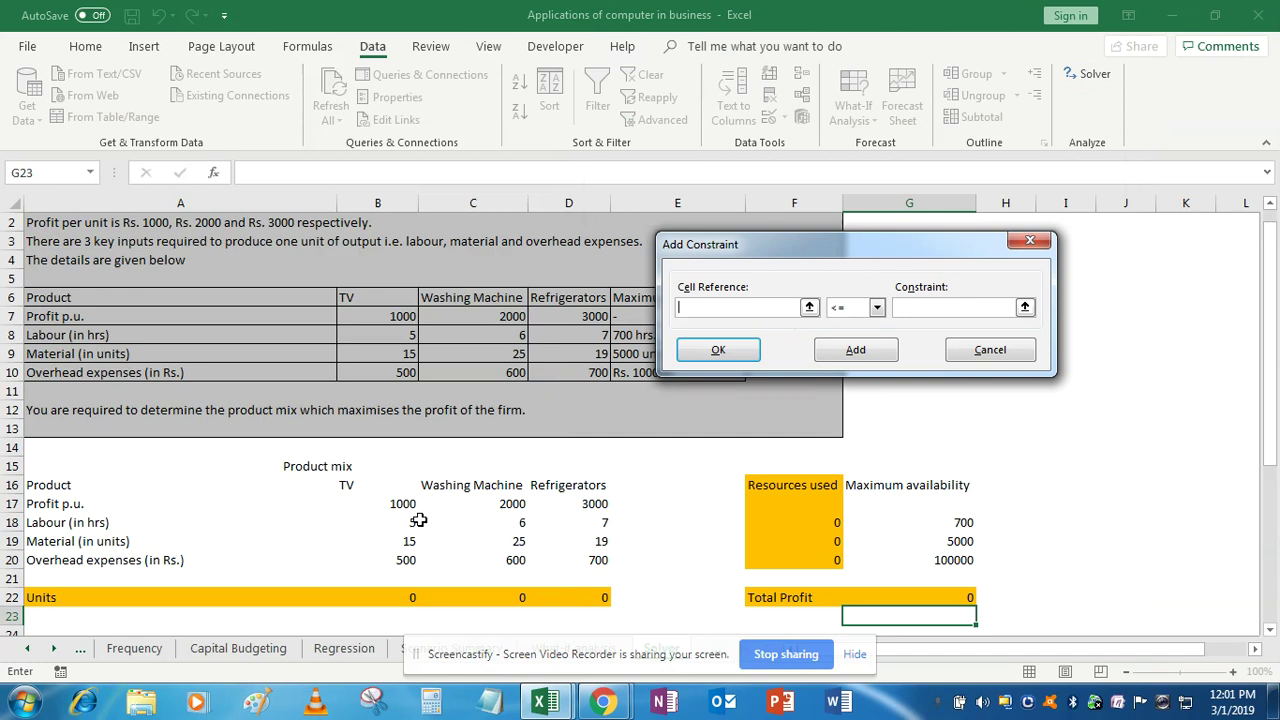
Add constraints $F$18<=$G$18, $F$19<=$G$19 and $F$20<=$G$20
{"action": "left_click", "coordinate": [819, 521]}
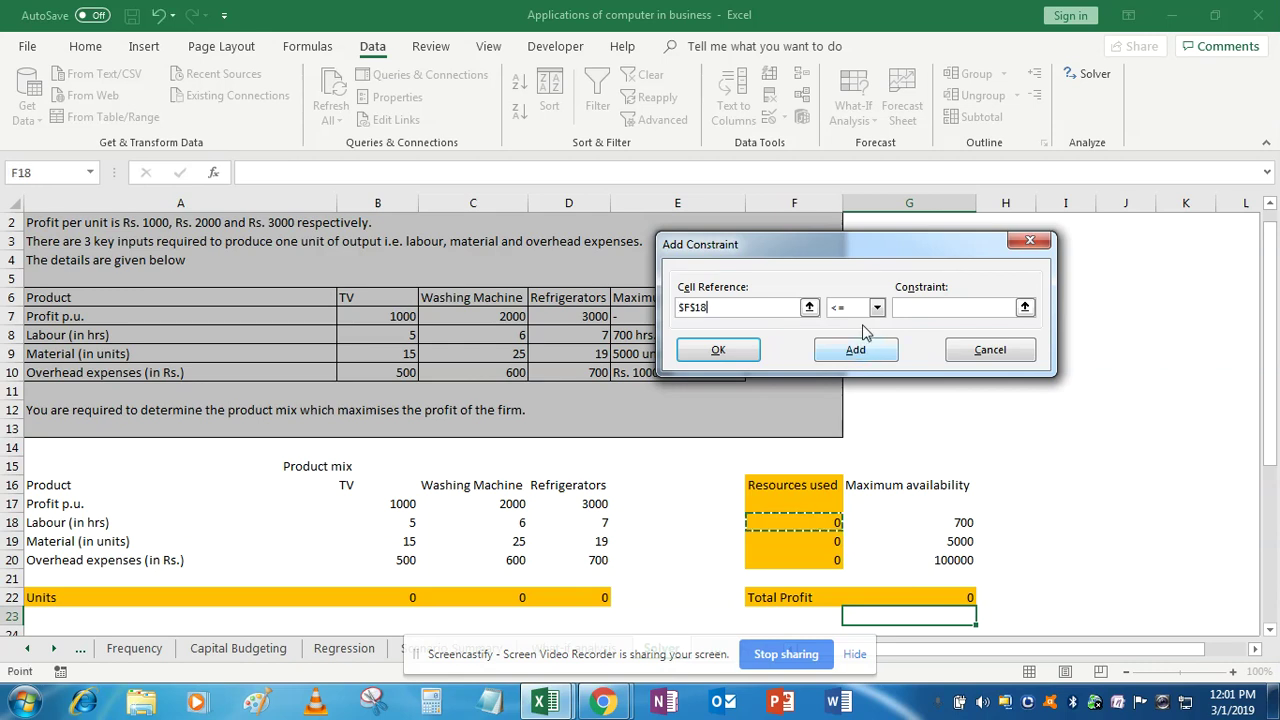
{"action": "left_click", "coordinate": [996, 310]}
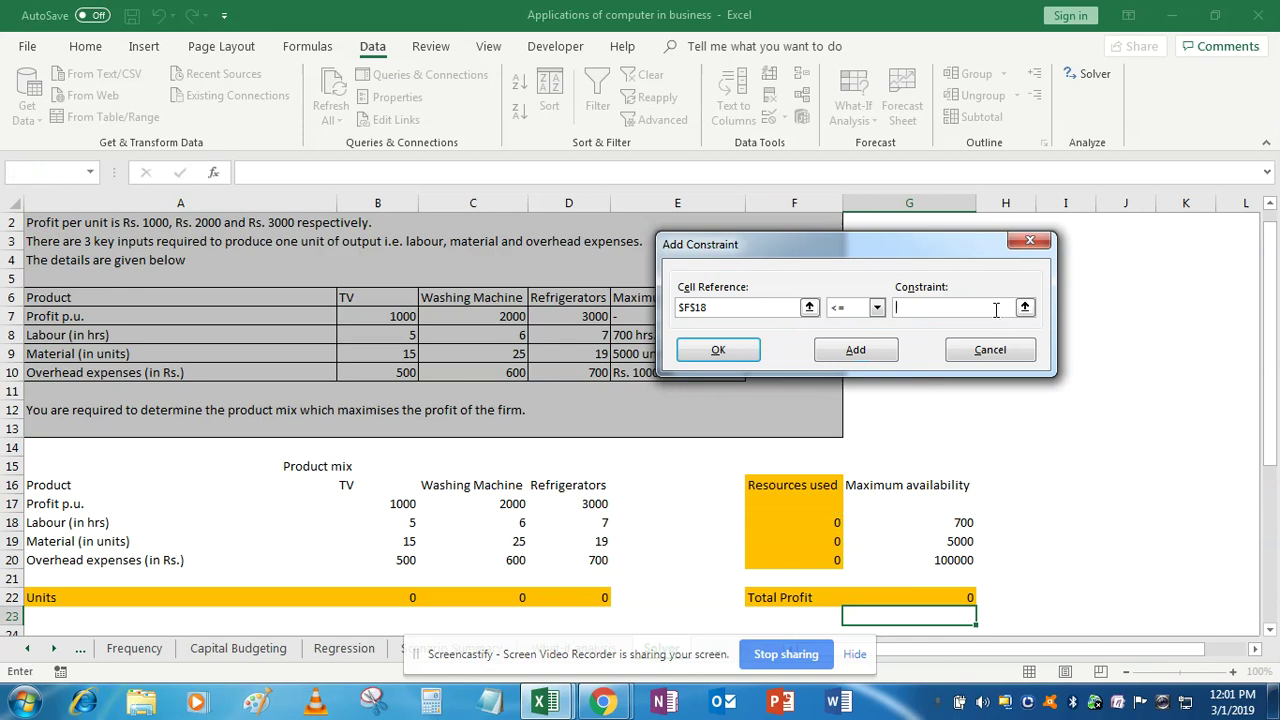
{"action": "left_click", "coordinate": [963, 521]}
{"action": "left_click", "coordinate": [855, 350]}
{"action": "left_click", "coordinate": [800, 543]}
{"action": "key", "text": "Tab"}
{"action": "key", "text": "Tab"}
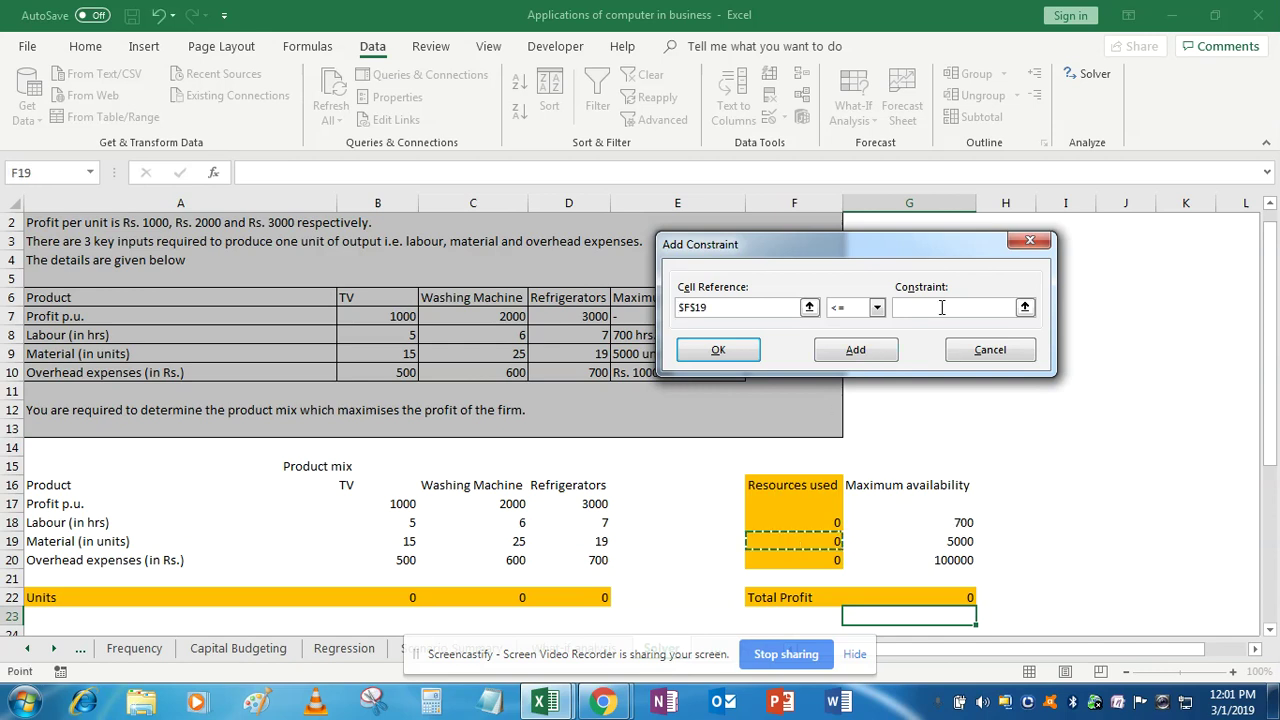
{"action": "left_click", "coordinate": [950, 543]}
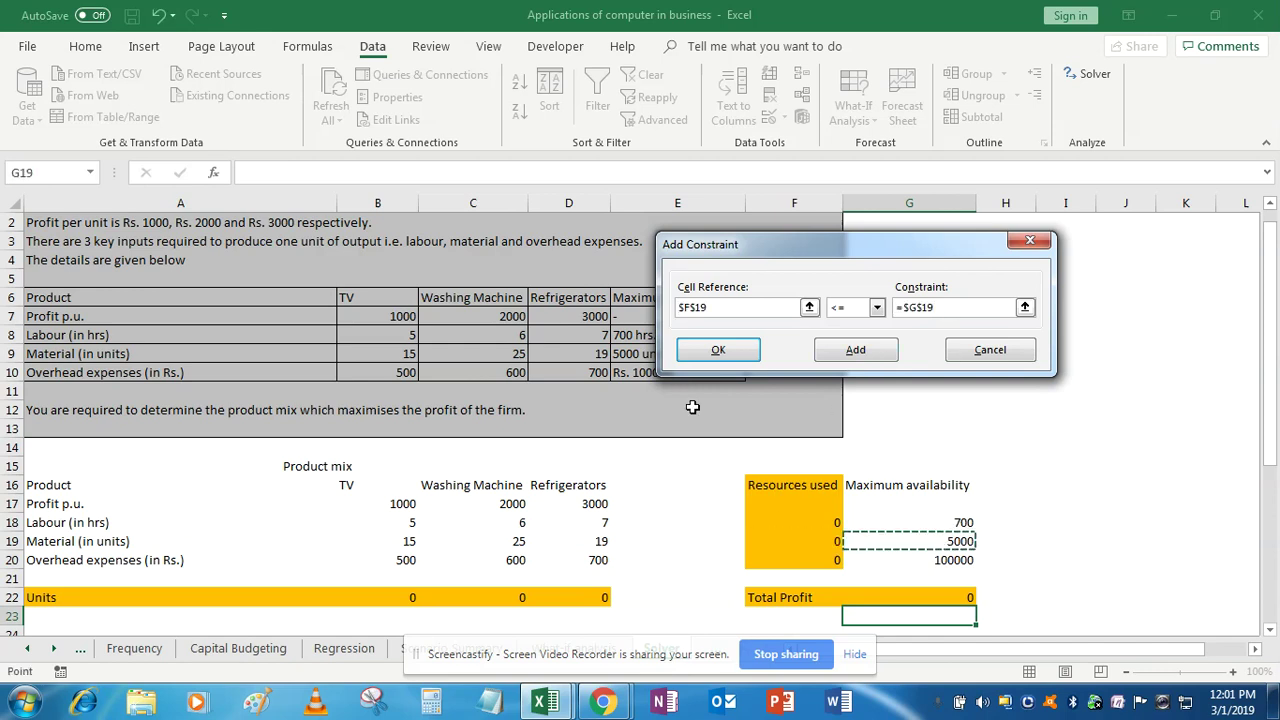
{"action": "left_click", "coordinate": [855, 350]}
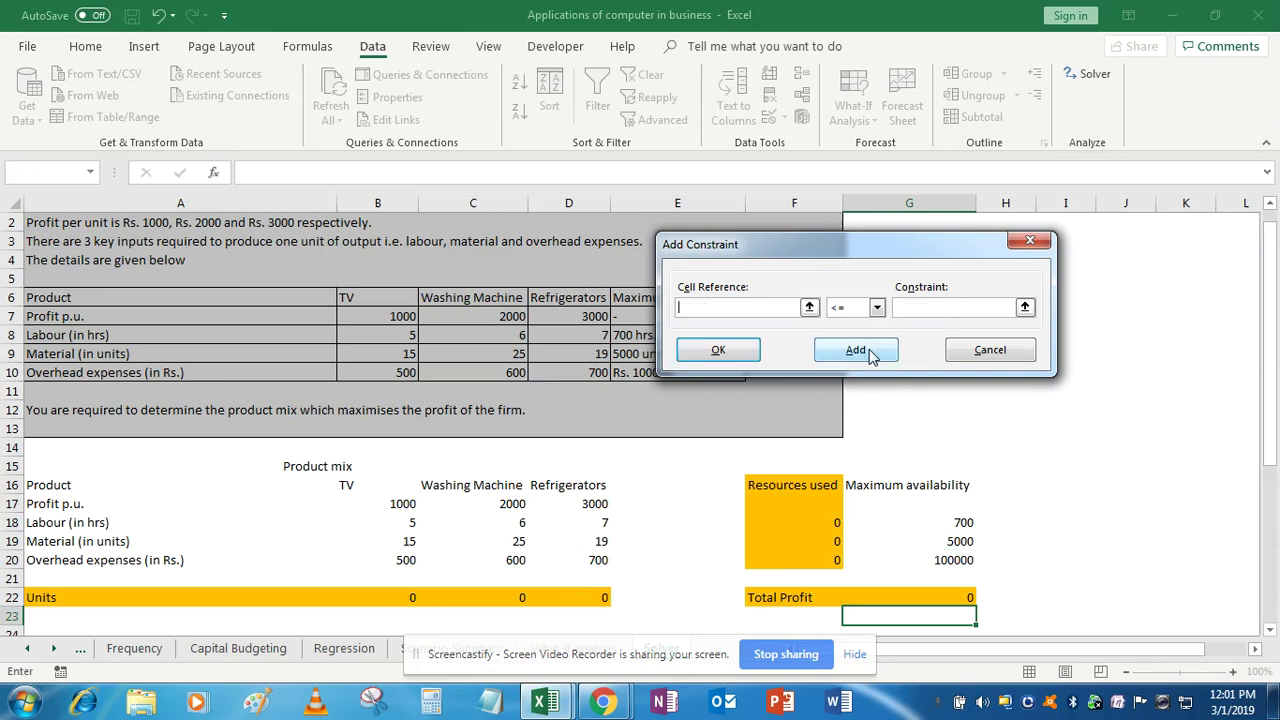
{"action": "left_click", "coordinate": [830, 561]}
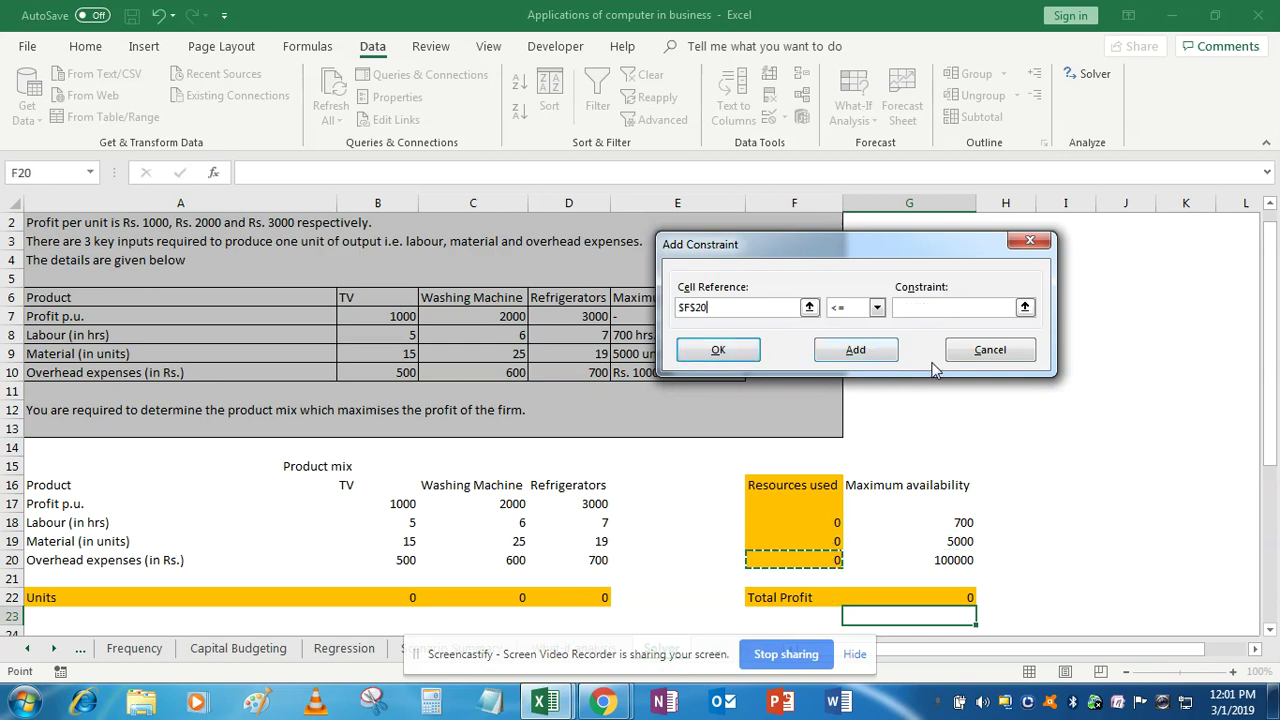
{"action": "left_click", "coordinate": [942, 309]}
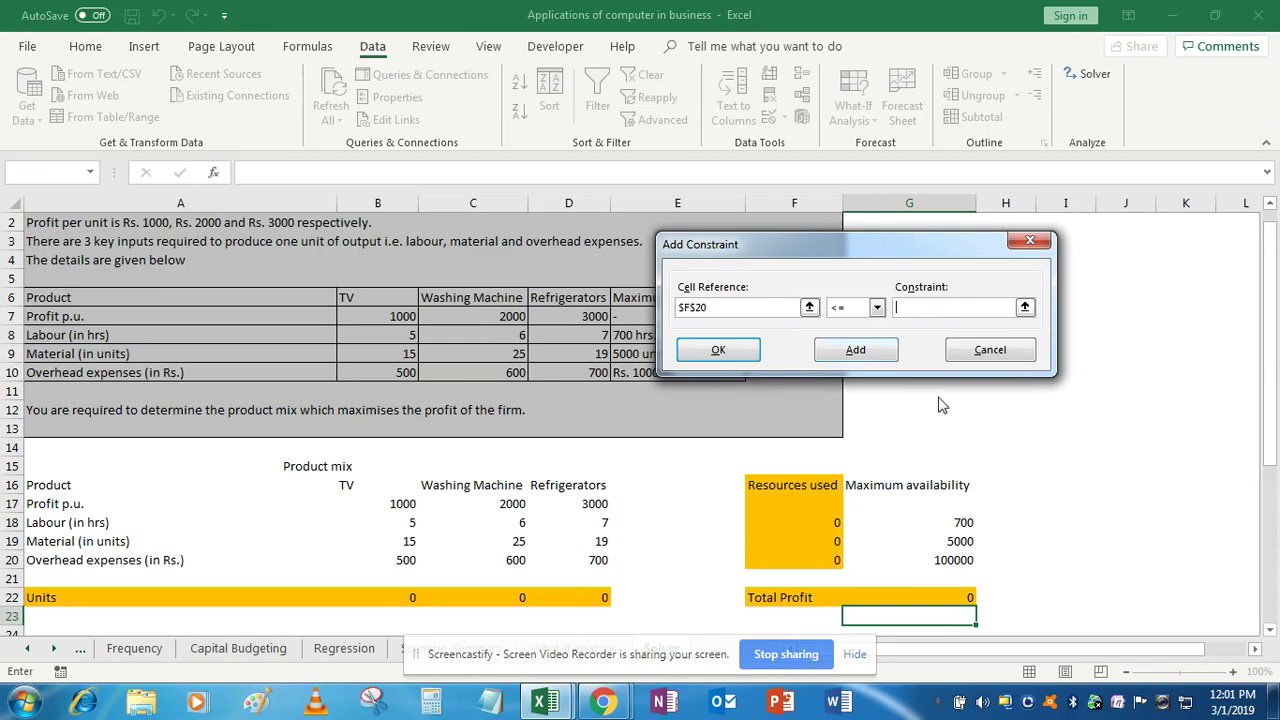
{"action": "left_click", "coordinate": [948, 560]}
{"action": "left_click", "coordinate": [718, 351]}
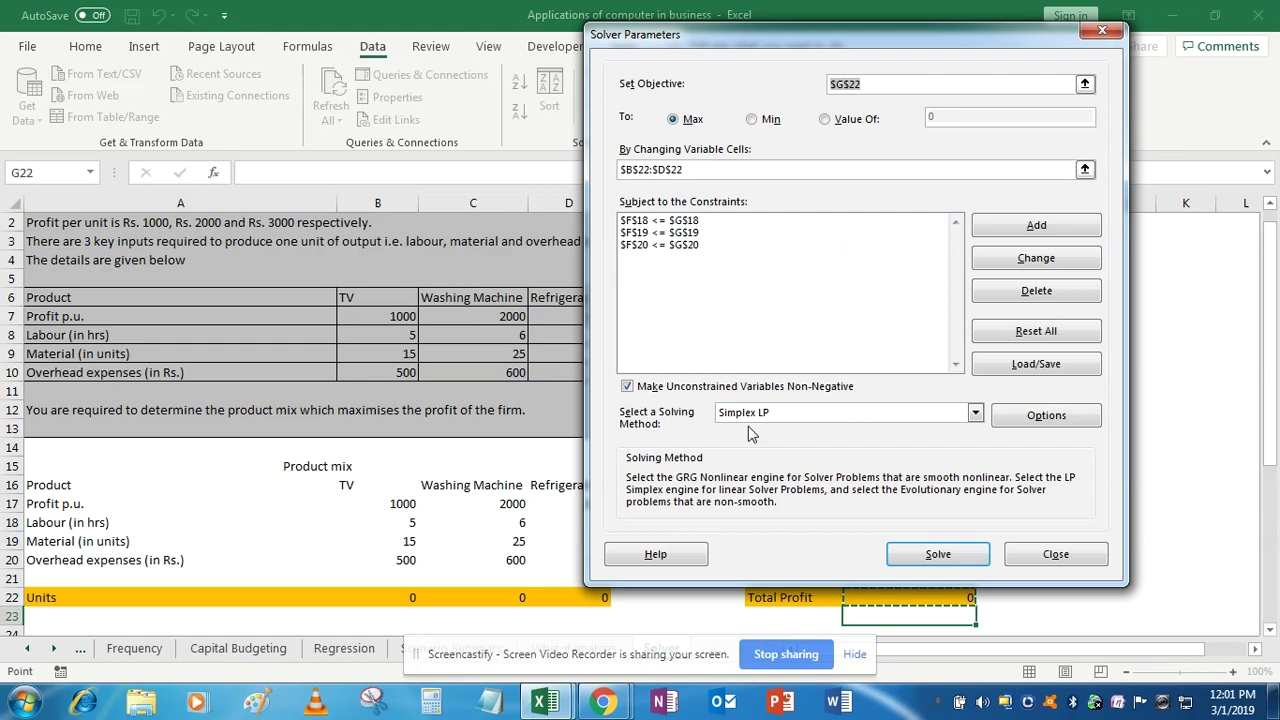
Choose the Simplex LP solving method and solve the model
{"action": "left_click", "coordinate": [975, 413]}
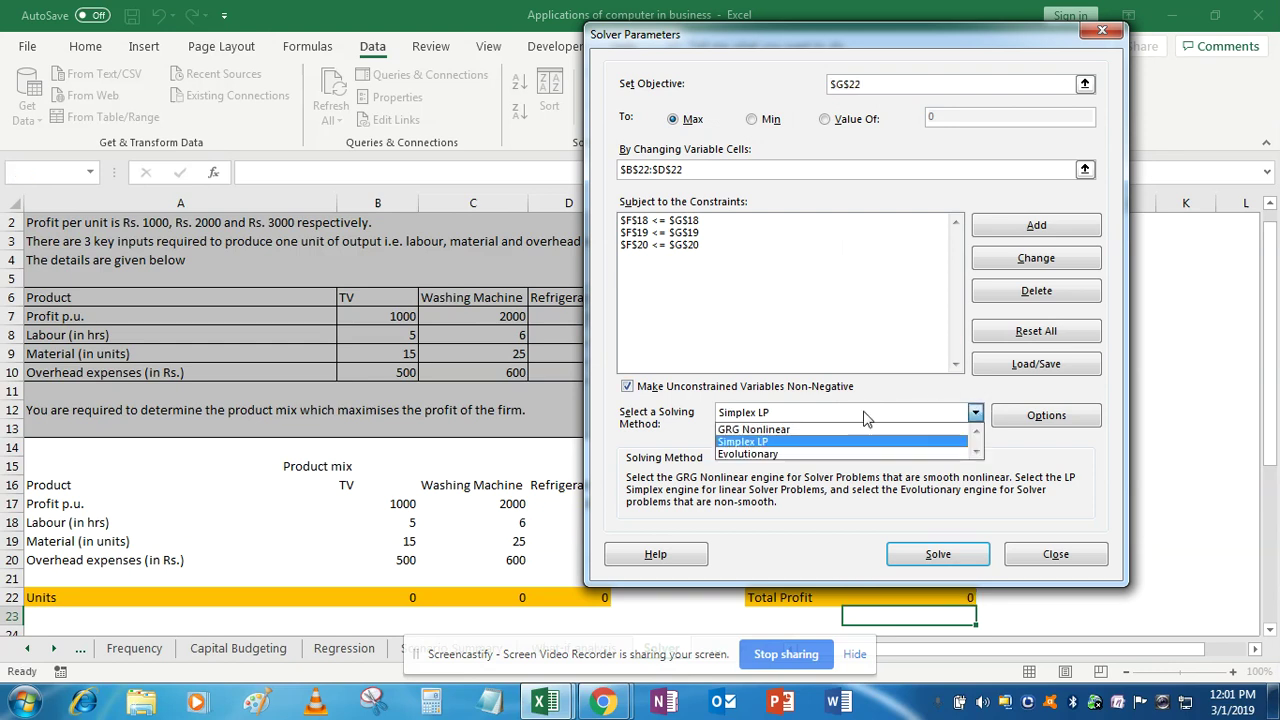
{"action": "left_click", "coordinate": [807, 443]}
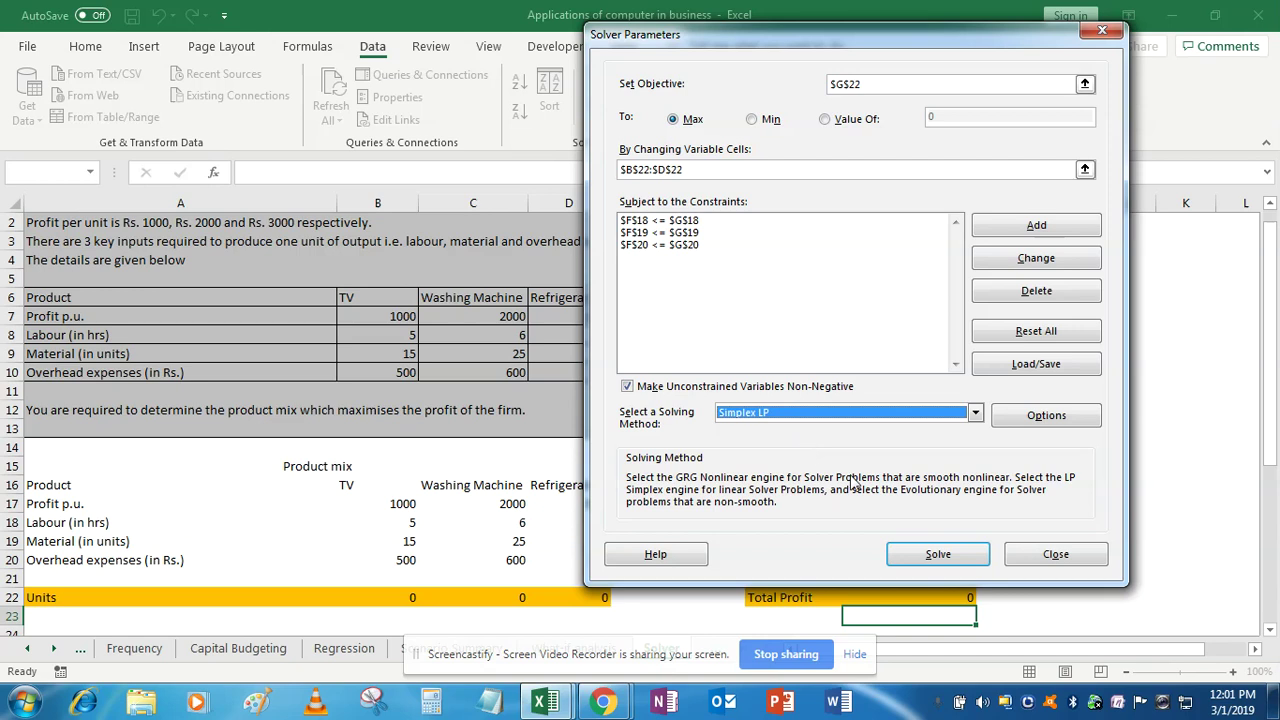
{"action": "left_click", "coordinate": [918, 555]}
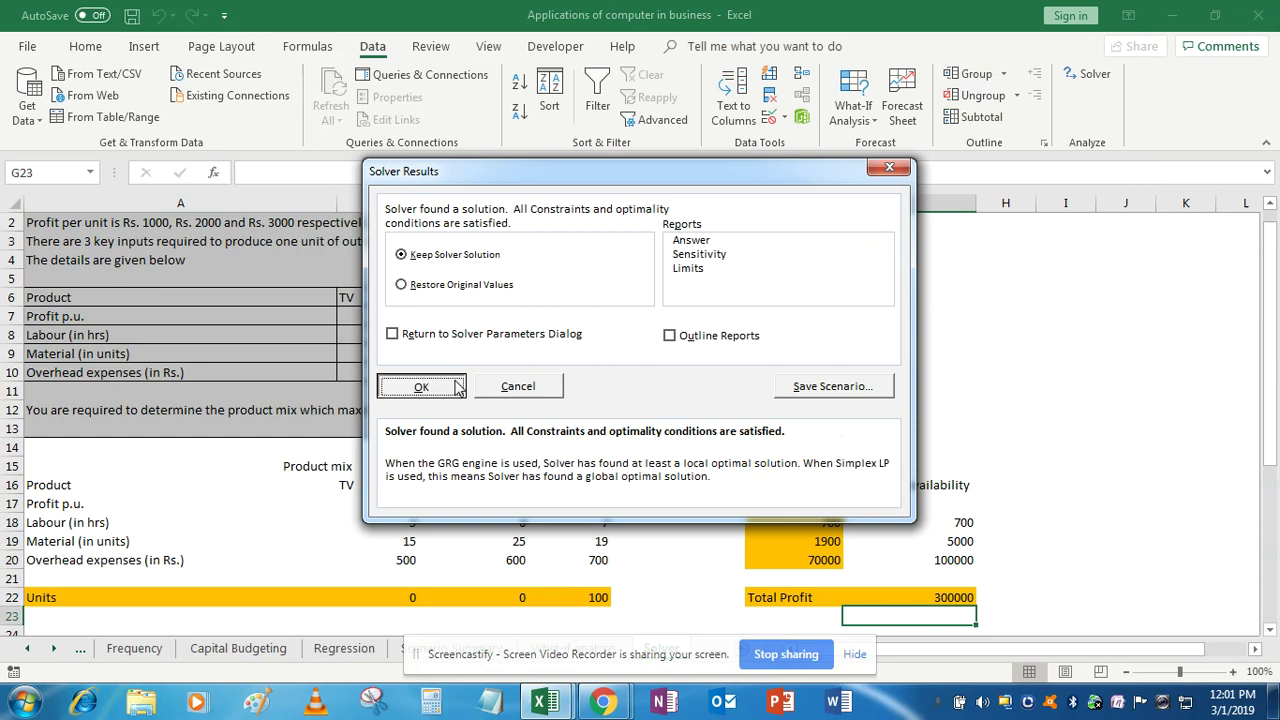
{"action": "left_click", "coordinate": [421, 386]}
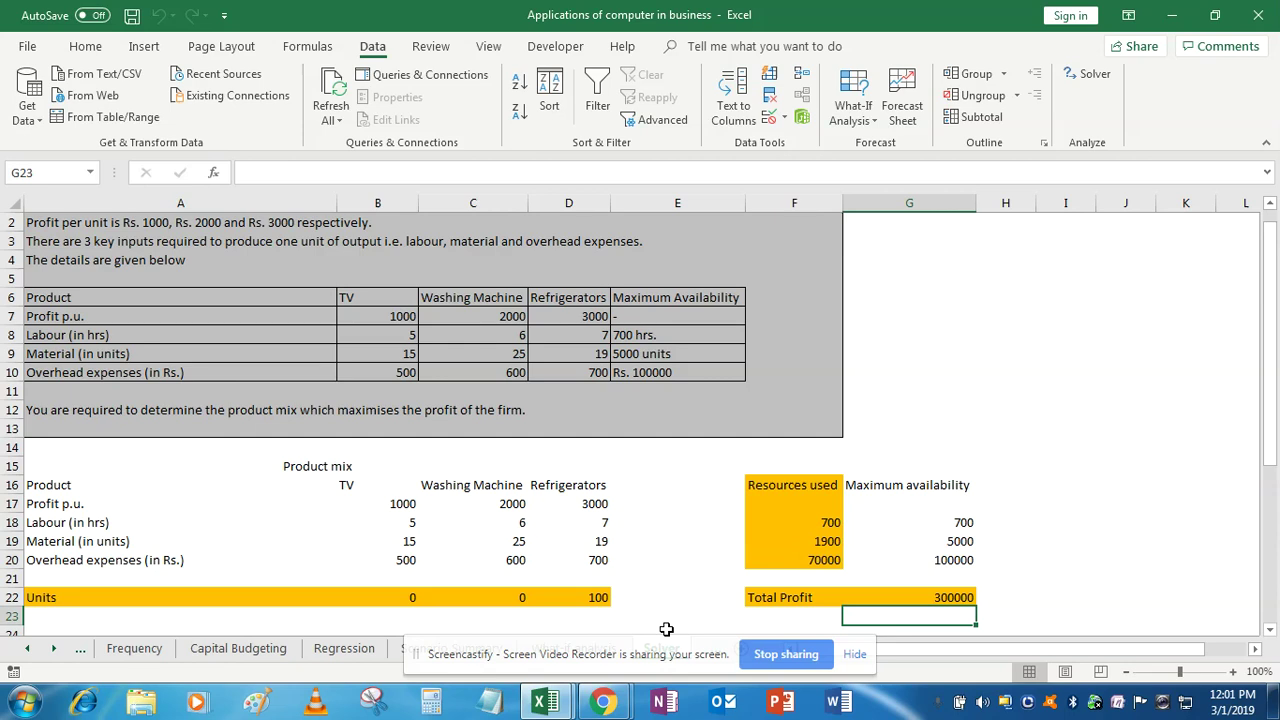
{"action": "key", "text": "Left"}
{"action": "key", "text": "Left"}
{"action": "key", "text": "Left"}
{"action": "key", "text": "Up"}
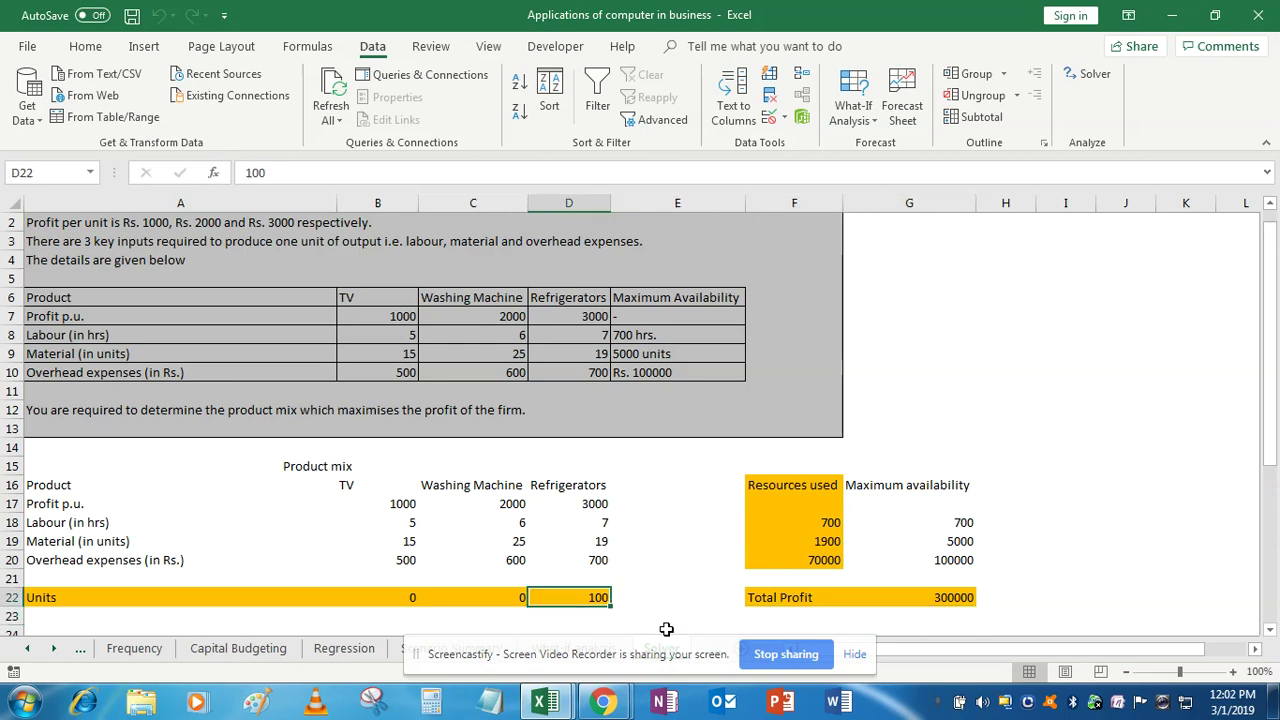
{"action": "key", "text": "Right"}
{"action": "key", "text": "Right"}
{"action": "key", "text": "Right"}
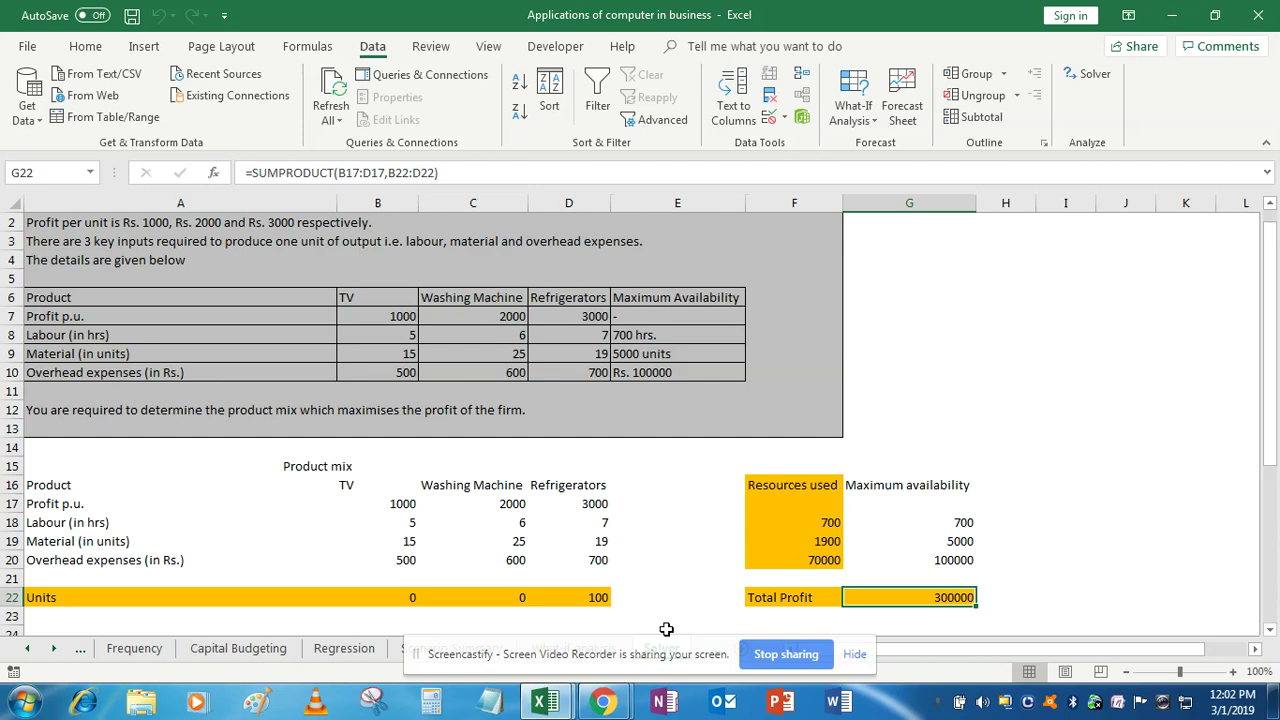
Select and copy the product-mix table A15:G22
{"action": "key", "text": "shift+Left"}
{"action": "key", "text": "shift+Left"}
{"action": "key", "text": "shift+Left"}
{"action": "key", "text": "shift+Left"}
{"action": "key", "text": "shift+Left"}
{"action": "key", "text": "shift+Left"}
{"action": "key", "text": "shift+Up"}
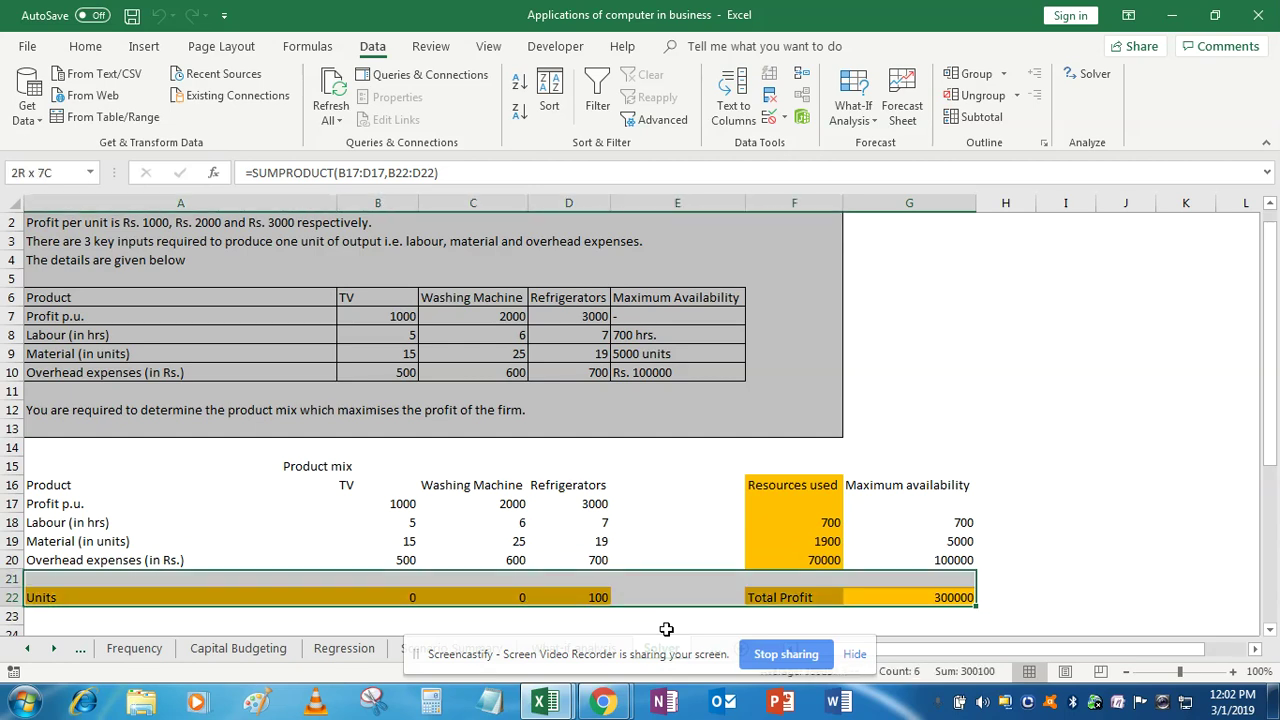
{"action": "key", "text": "shift+Up"}
{"action": "key", "text": "shift+Up"}
{"action": "key", "text": "shift+Up"}
{"action": "key", "text": "shift+Up"}
{"action": "key", "text": "shift+Up"}
{"action": "key", "text": "shift+Up"}
{"action": "key", "text": "ctrl+c"}
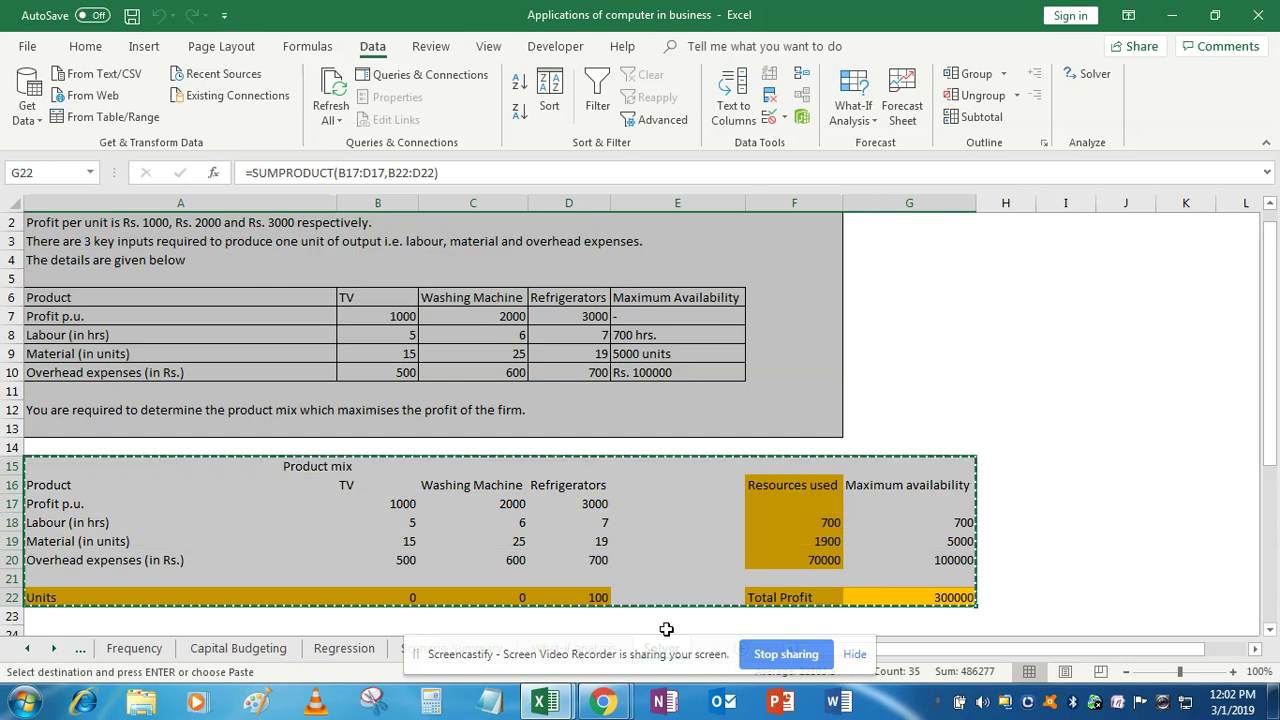
Paste the table at G5 and check its refrigerator units cell
{"action": "key", "text": "Down"}
{"action": "key", "text": "Down"}
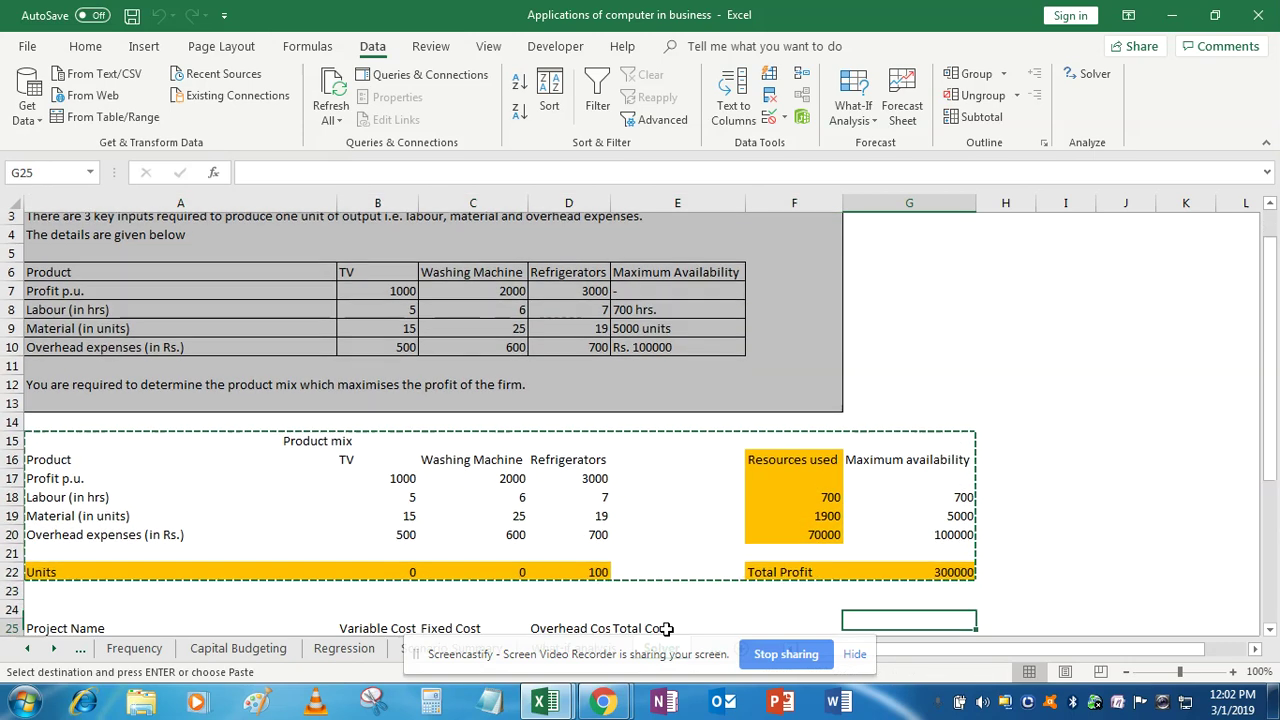
{"action": "key", "text": "Up"}
{"action": "key", "text": "Up"}
{"action": "key", "text": "Up"}
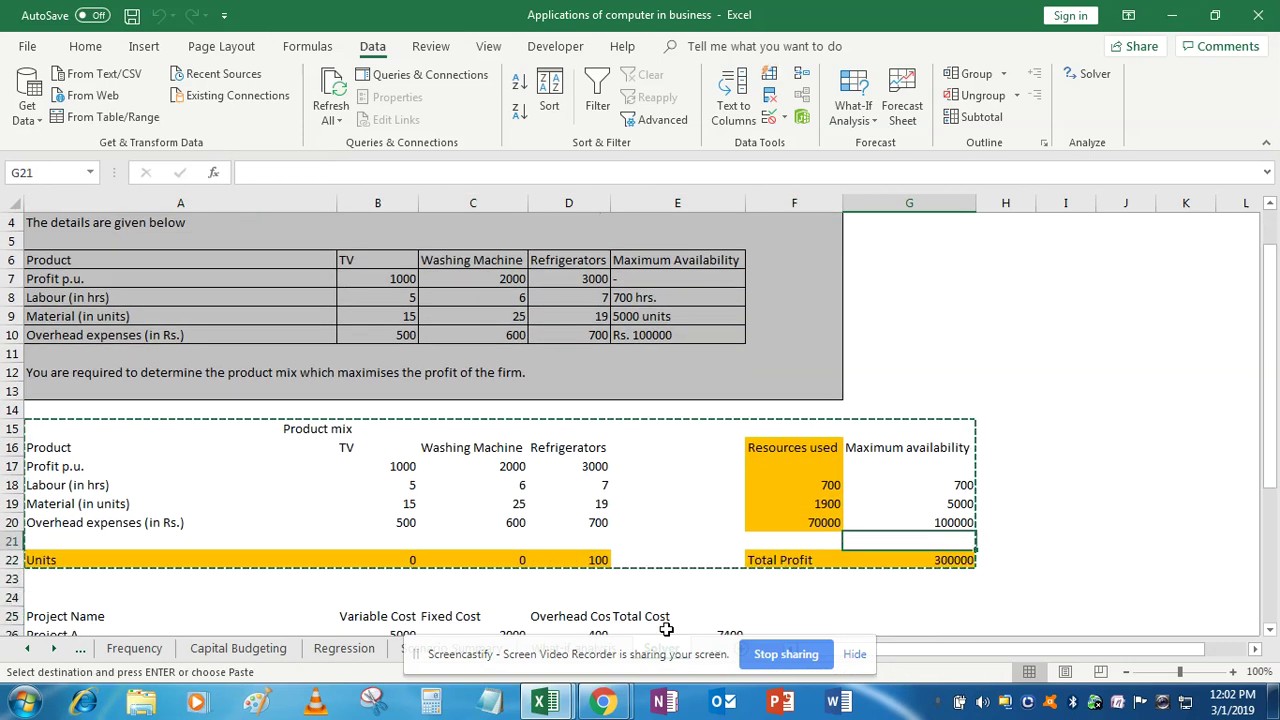
{"action": "key", "text": "Up"}
{"action": "key", "text": "Up"}
{"action": "key", "text": "Up"}
{"action": "key", "text": "Up"}
{"action": "key", "text": "Up"}
{"action": "key", "text": "Up"}
{"action": "key", "text": "Up"}
{"action": "key", "text": "Up"}
{"action": "key", "text": "Up"}
{"action": "key", "text": "Up"}
{"action": "key", "text": "Up"}
{"action": "key", "text": "Up"}
{"action": "key", "text": "Up"}
{"action": "key", "text": "Up"}
{"action": "key", "text": "Up"}
{"action": "key", "text": "Up"}
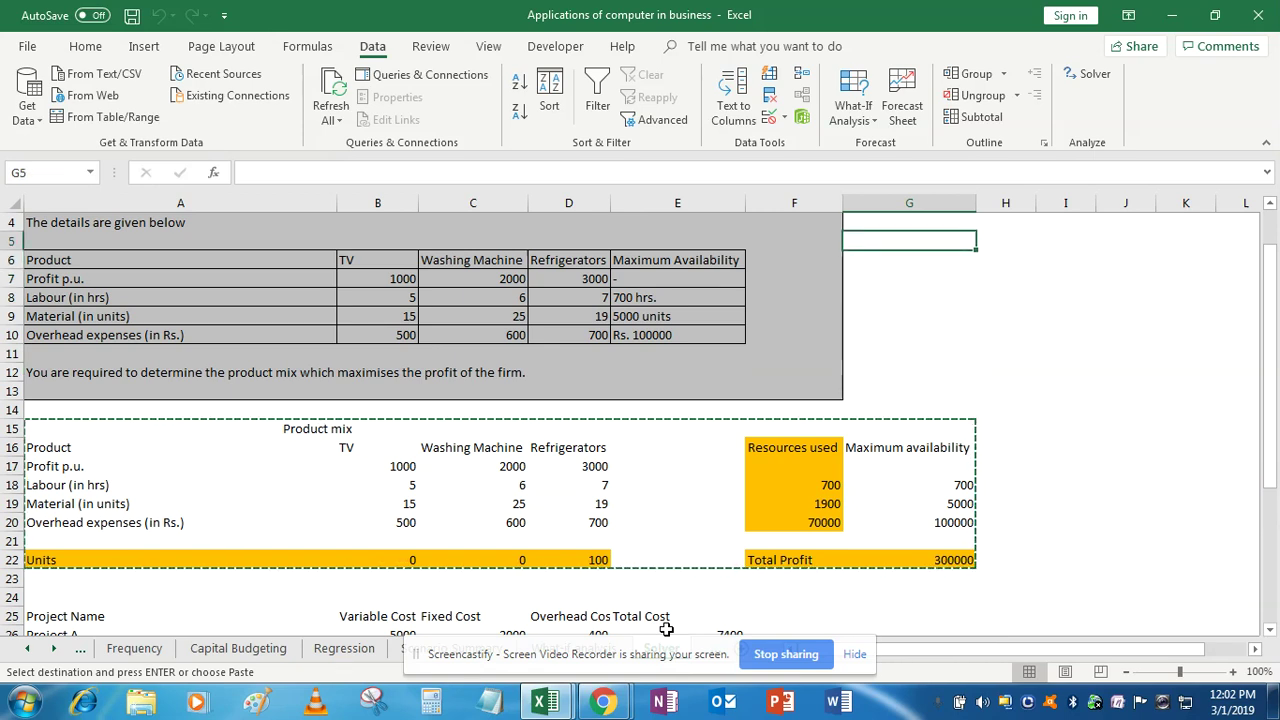
{"action": "key", "text": "ctrl+v"}
{"action": "key", "text": "Right"}
{"action": "key", "text": "Right"}
{"action": "key", "text": "Right"}
{"action": "key", "text": "Right"}
{"action": "key", "text": "Right"}
{"action": "key", "text": "Right"}
{"action": "key", "text": "Left"}
{"action": "key", "text": "Left"}
{"action": "key", "text": "Left"}
{"action": "key", "text": "Left"}
{"action": "key", "text": "Left"}
{"action": "key", "text": "Left"}
{"action": "key", "text": "Down"}
{"action": "key", "text": "Right"}
{"action": "key", "text": "Right"}
{"action": "key", "text": "Right"}
{"action": "key", "text": "Down"}
{"action": "key", "text": "Down"}
{"action": "key", "text": "Down"}
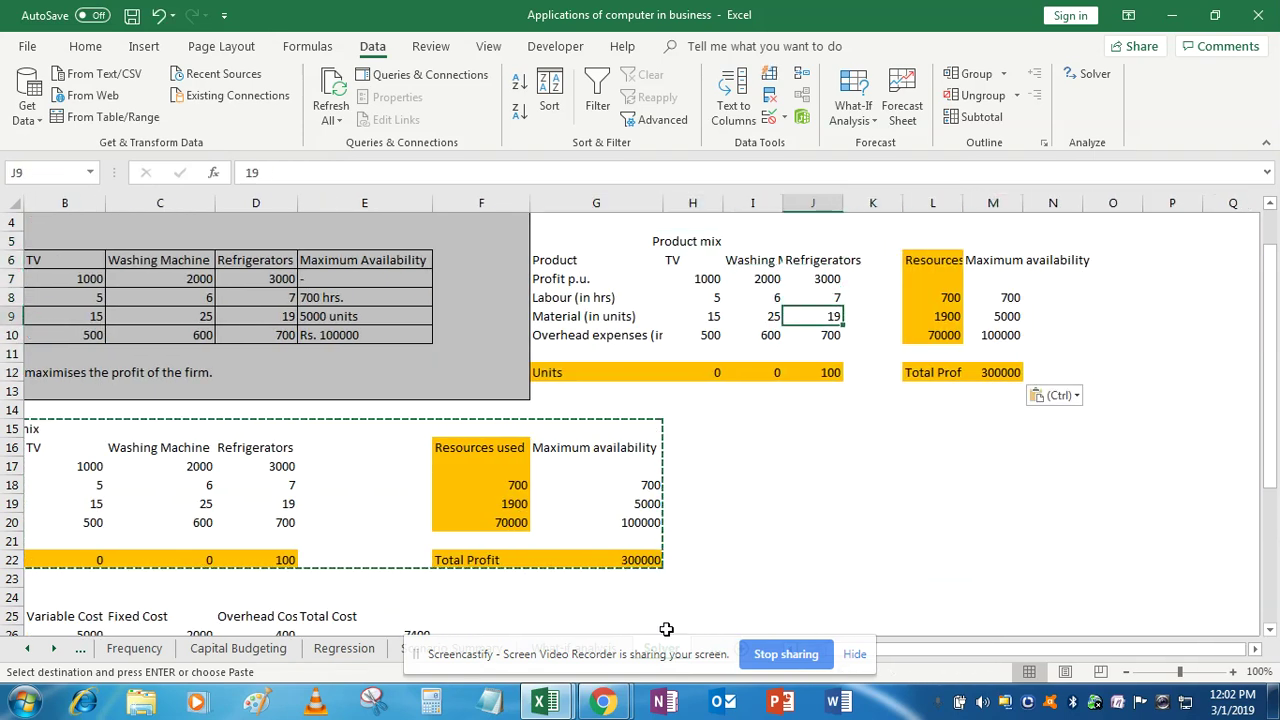
{"action": "key", "text": "Down"}
{"action": "key", "text": "Down"}
{"action": "key", "text": "Down"}
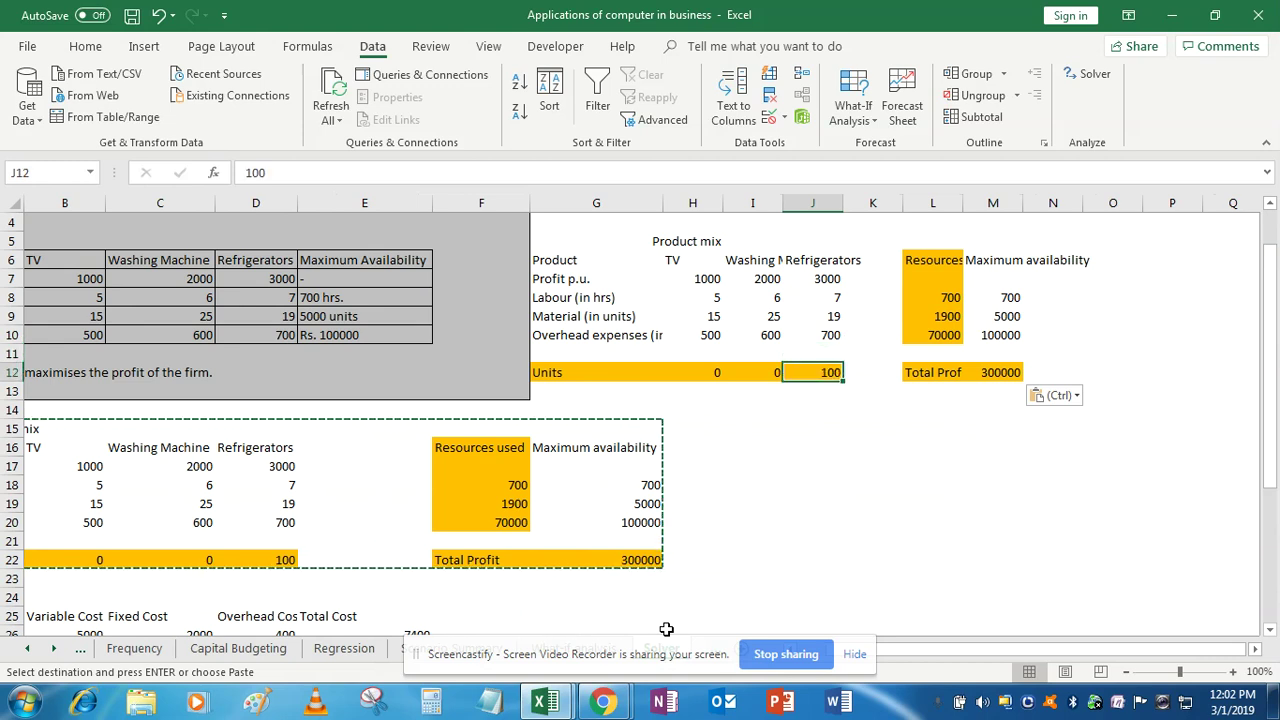
In the copy, try a mix of 50 TVs, 50 washing machines and 0 refrigerators
{"action": "key", "text": "Left"}
{"action": "key", "text": "Left"}
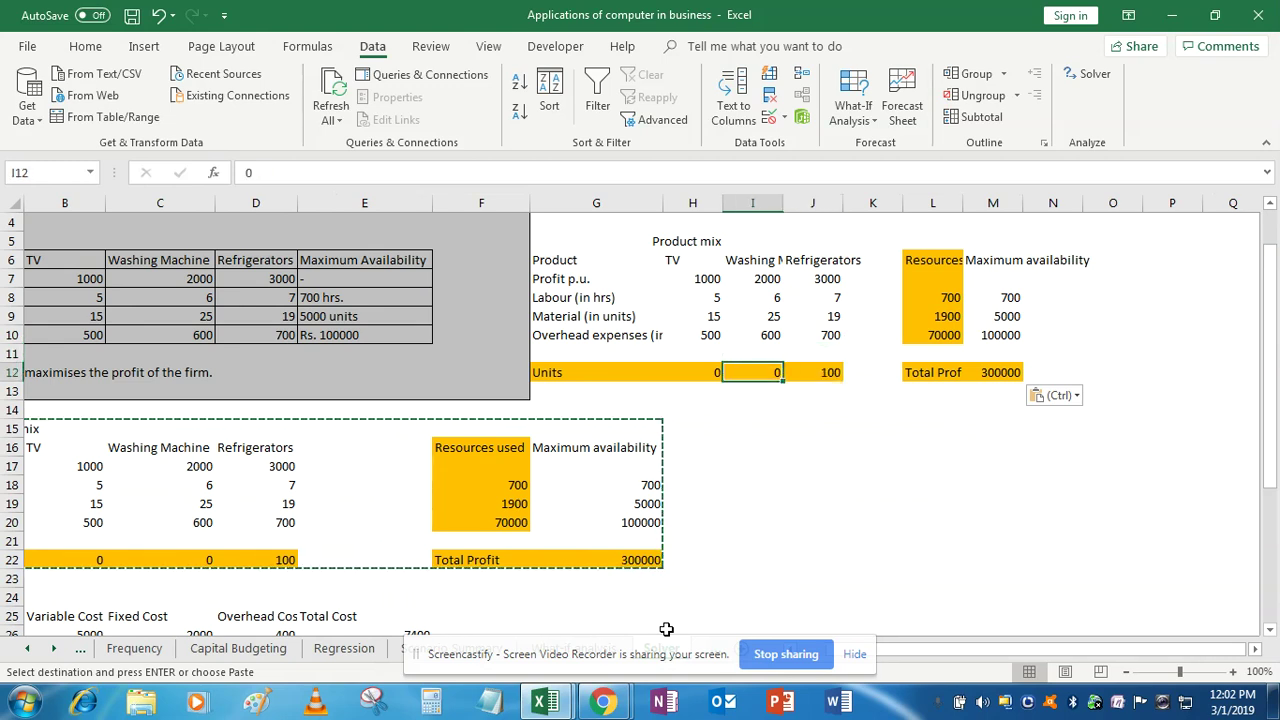
{"action": "type", "text": "5"}
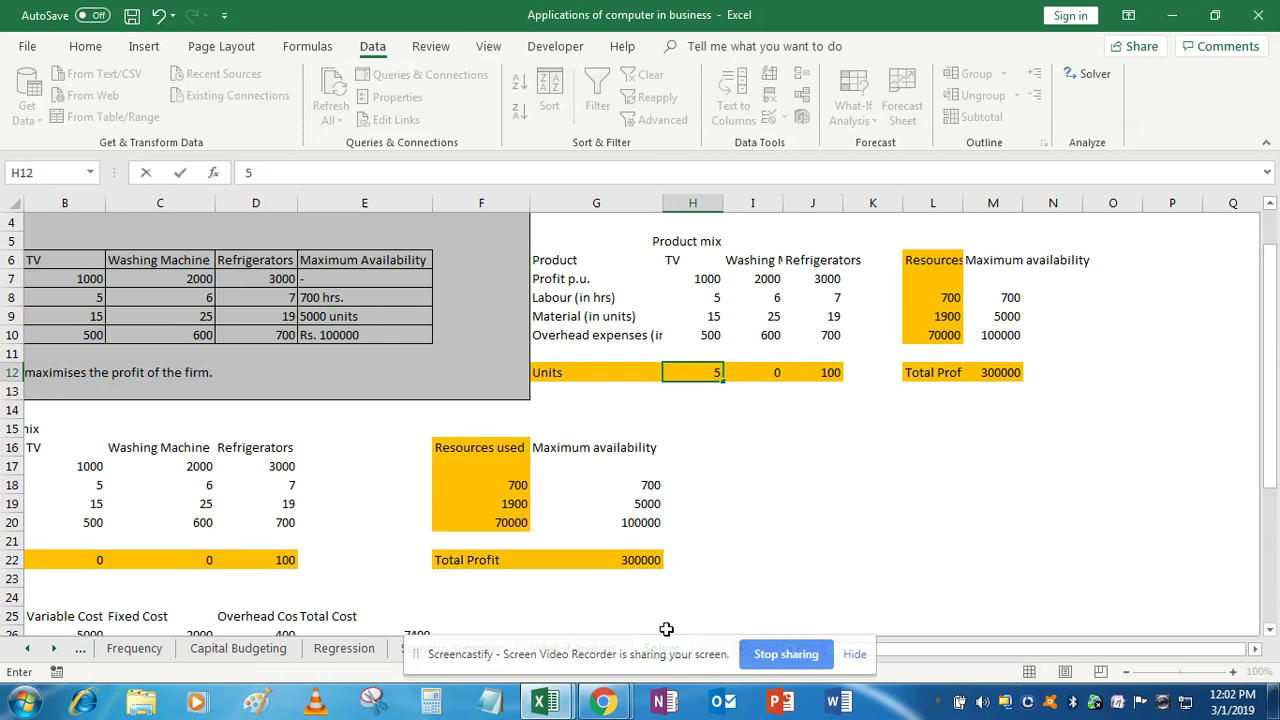
{"action": "type", "text": "0"}
{"action": "key", "text": "Tab"}
{"action": "type", "text": "50"}
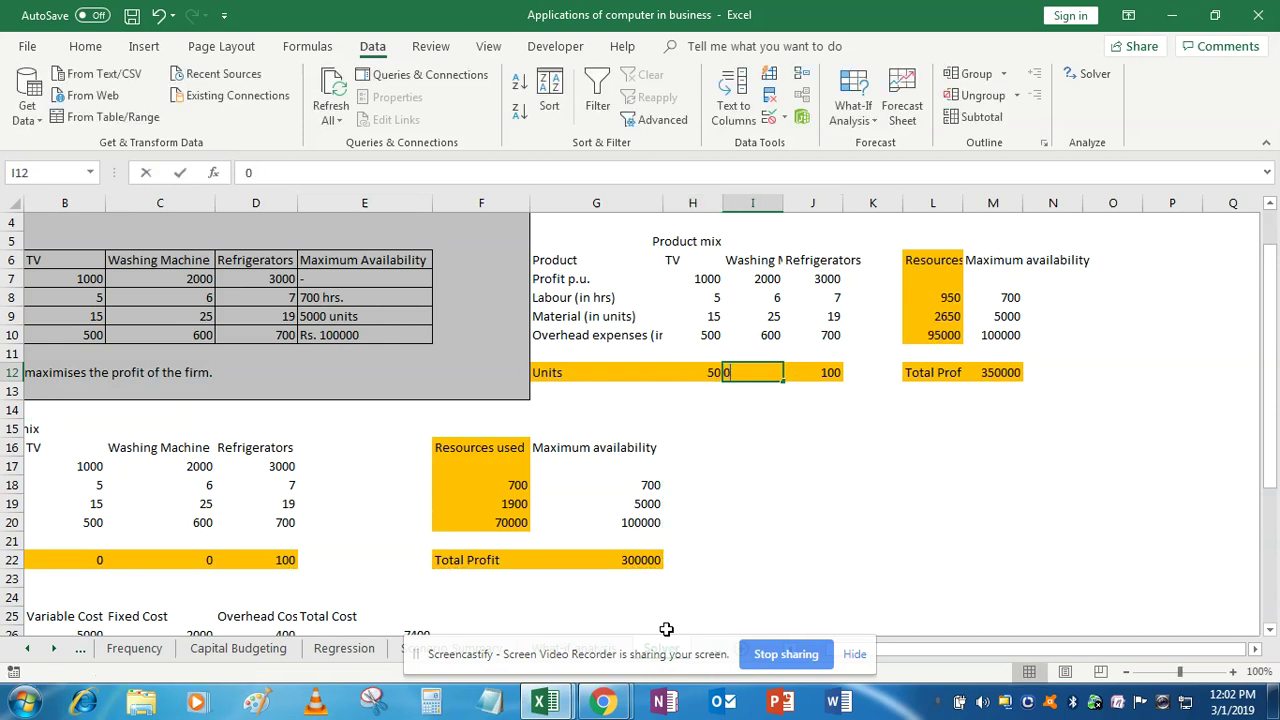
{"action": "key", "text": "Tab"}
{"action": "type", "text": "0"}
{"action": "key", "text": "Tab"}
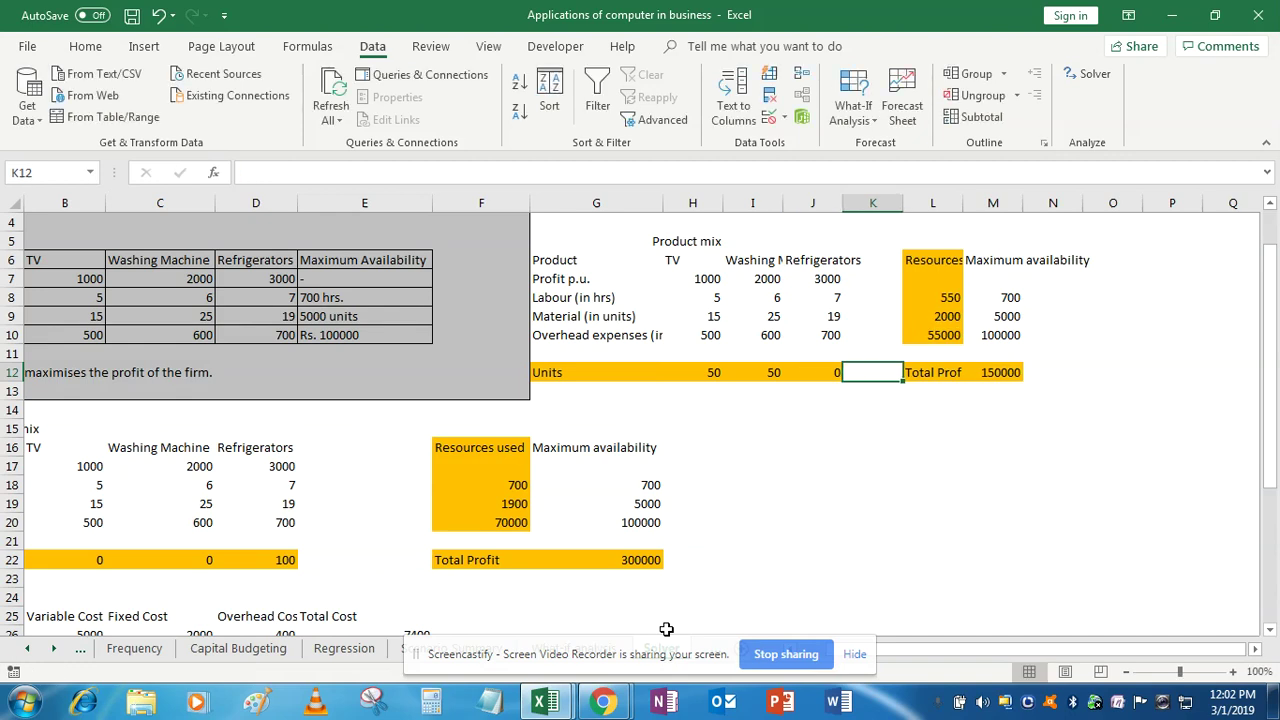
Try a mix of 100 TVs and 0 washing machines
{"action": "key", "text": "Left"}
{"action": "key", "text": "Left"}
{"action": "key", "text": "Left"}
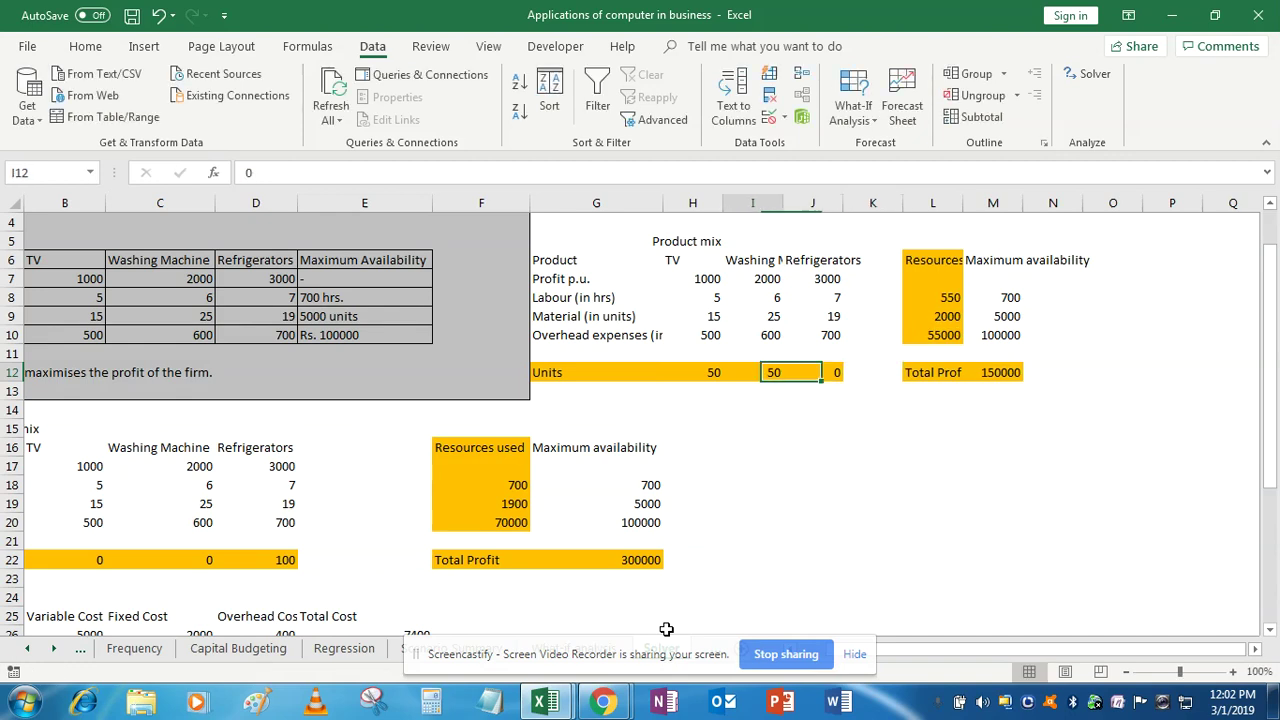
{"action": "type", "text": "1"}
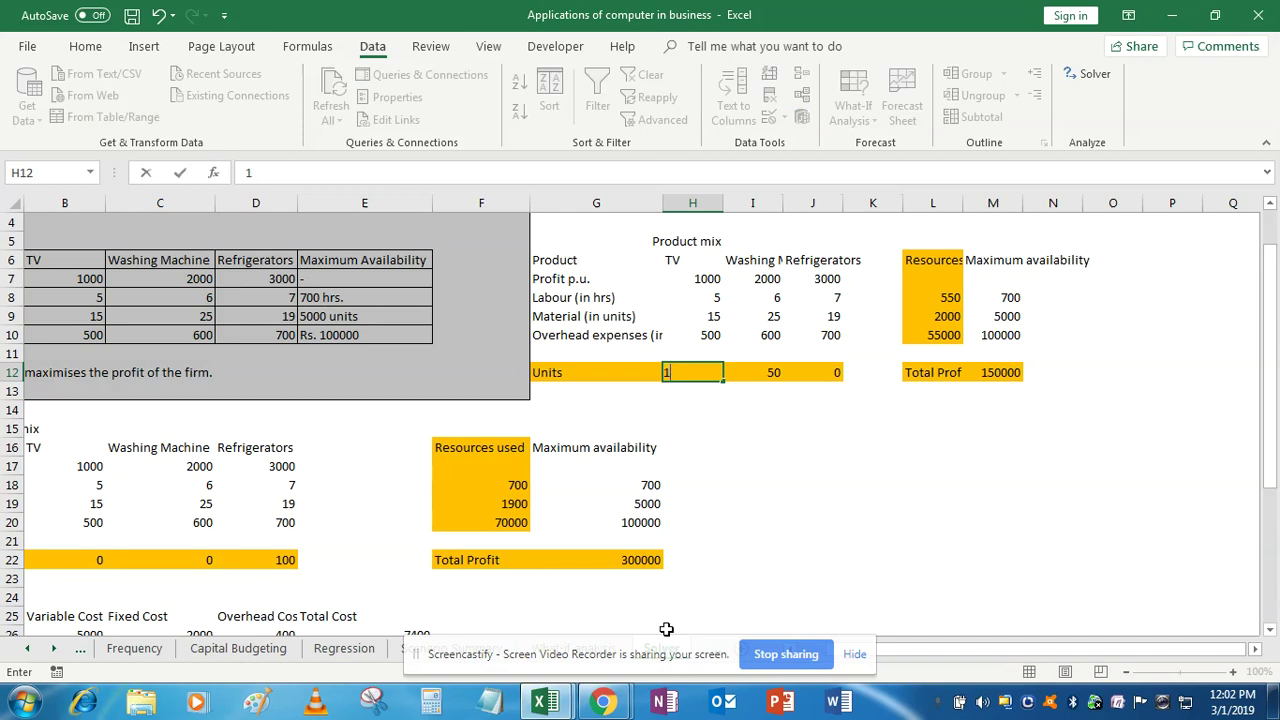
{"action": "type", "text": "00"}
{"action": "key", "text": "Tab"}
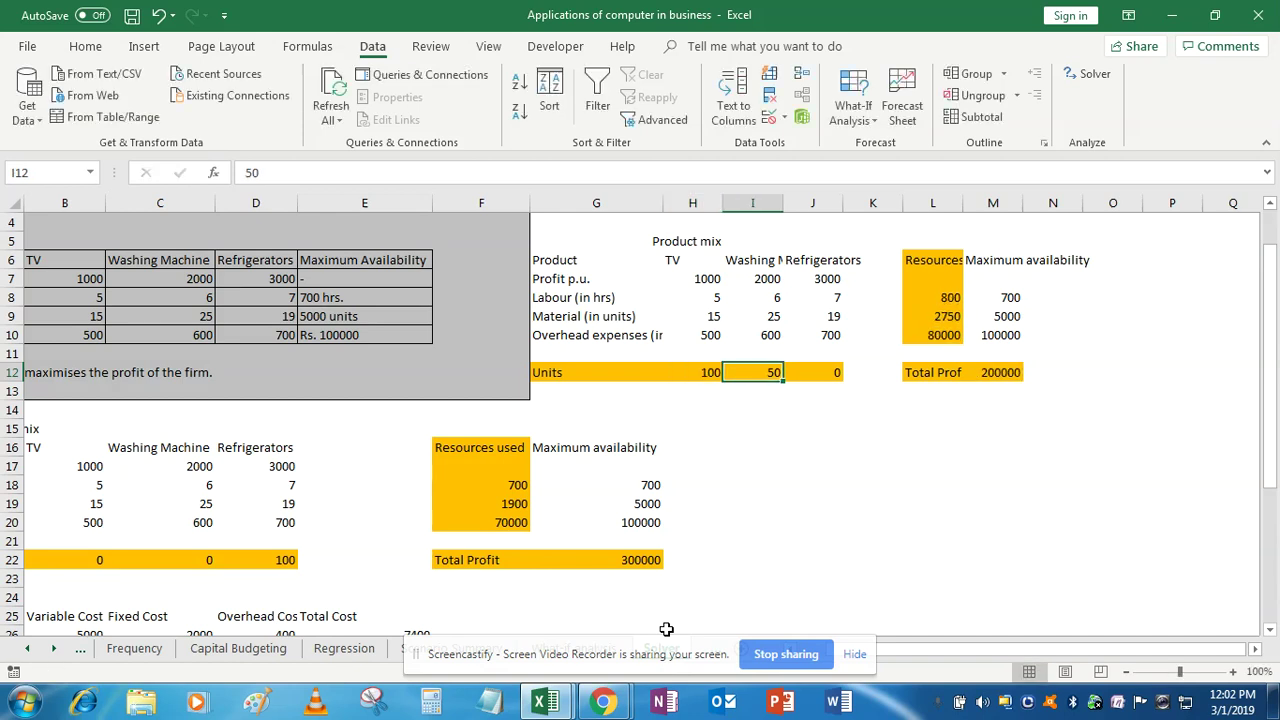
{"action": "type", "text": "0"}
{"action": "key", "text": "Tab"}
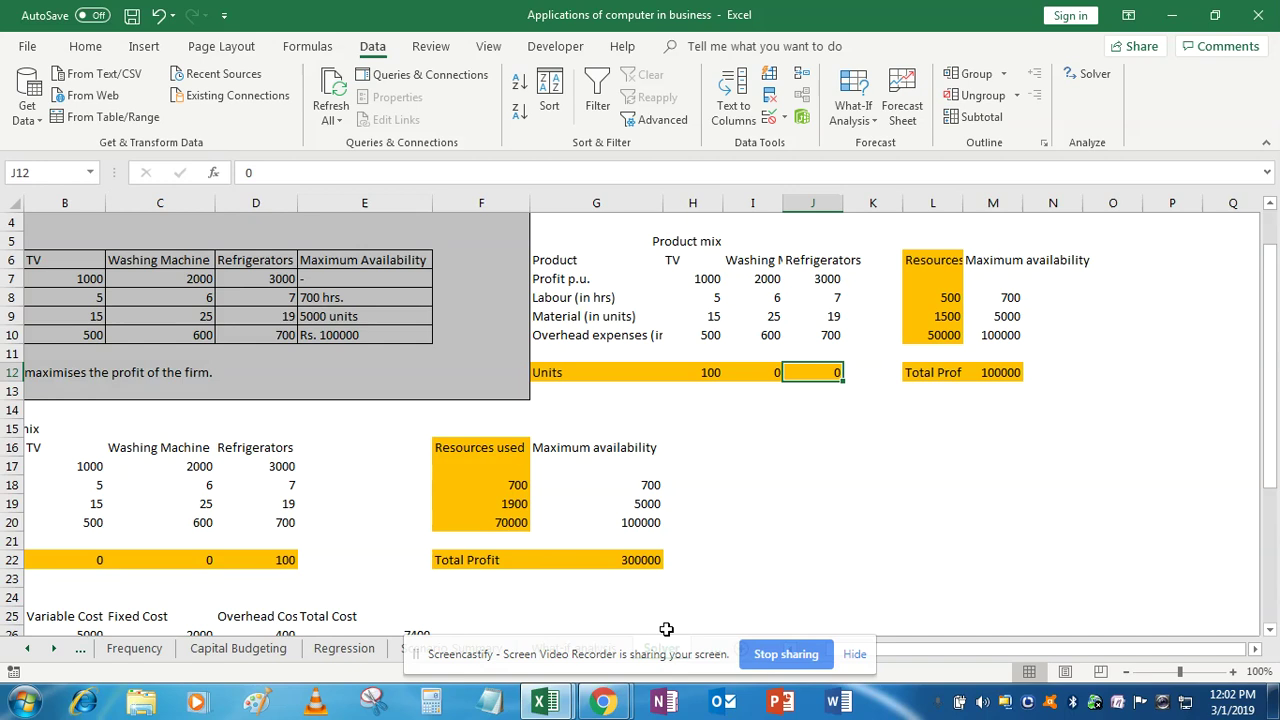
Try 0 TVs and 100 washing machines, then review the recalculated resources and profit
{"action": "key", "text": "Left"}
{"action": "key", "text": "Left"}
{"action": "type", "text": "0"}
{"action": "key", "text": "Tab"}
{"action": "type", "text": "100"}
{"action": "key", "text": "Tab"}
{"action": "key", "text": "Right"}
{"action": "key", "text": "Right"}
{"action": "key", "text": "Right"}
{"action": "key", "text": "Right"}
Enter the final mix of 20 TVs, 50 washing machines and 30 refrigerators
{"action": "key", "text": "Left"}
{"action": "key", "text": "Left"}
{"action": "key", "text": "Left"}
{"action": "key", "text": "Left"}
{"action": "key", "text": "Left"}
{"action": "key", "text": "Left"}
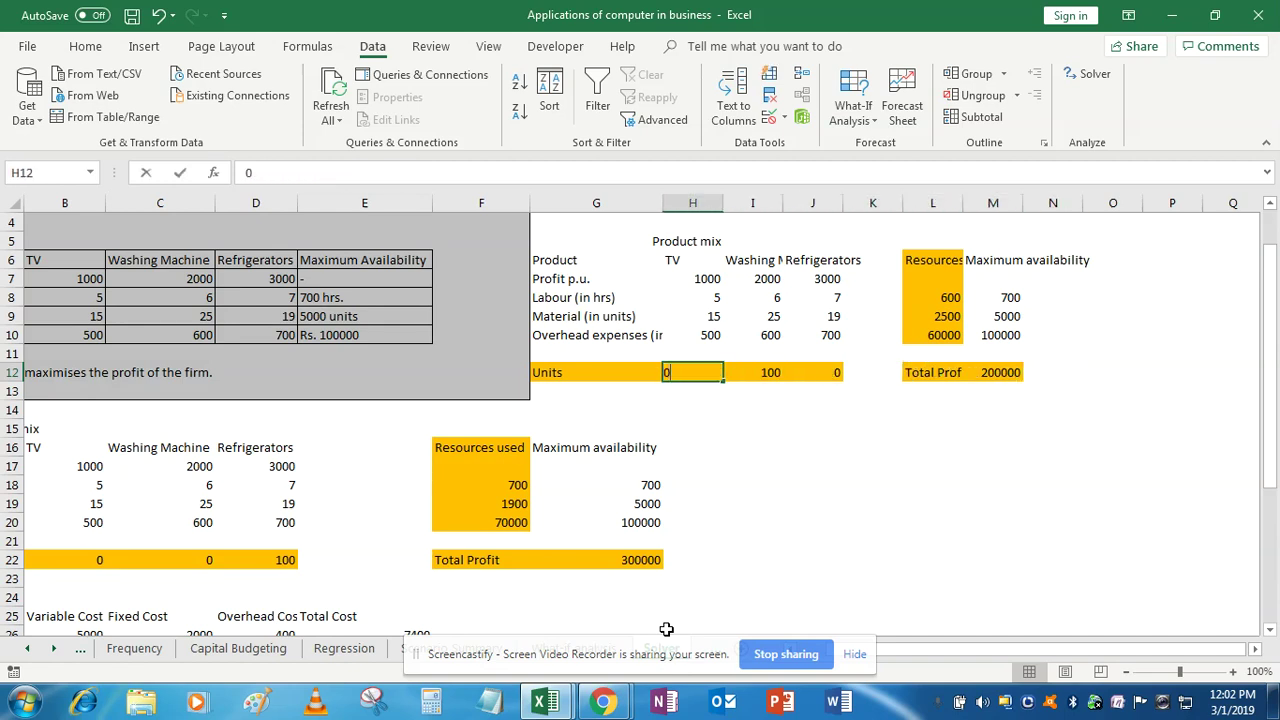
{"action": "type", "text": "20"}
{"action": "key", "text": "Tab"}
{"action": "type", "text": "5"}
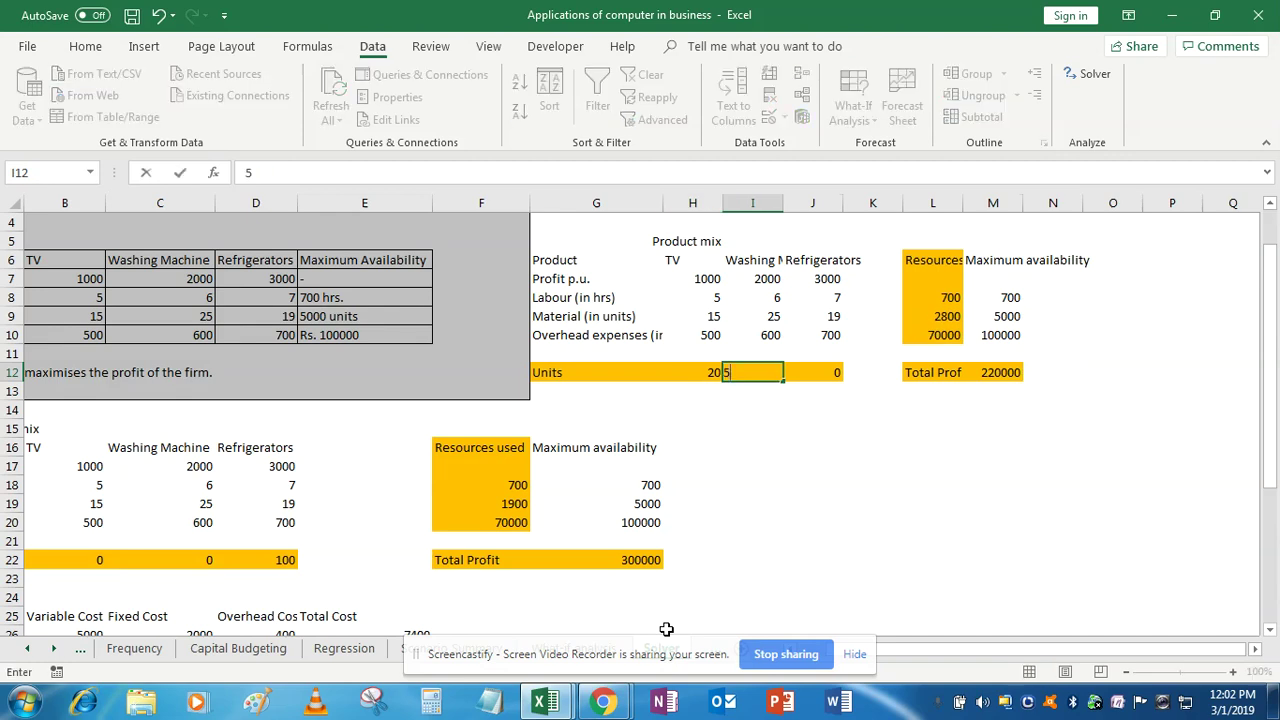
{"action": "type", "text": "0"}
{"action": "key", "text": "Tab"}
{"action": "type", "text": "3"}
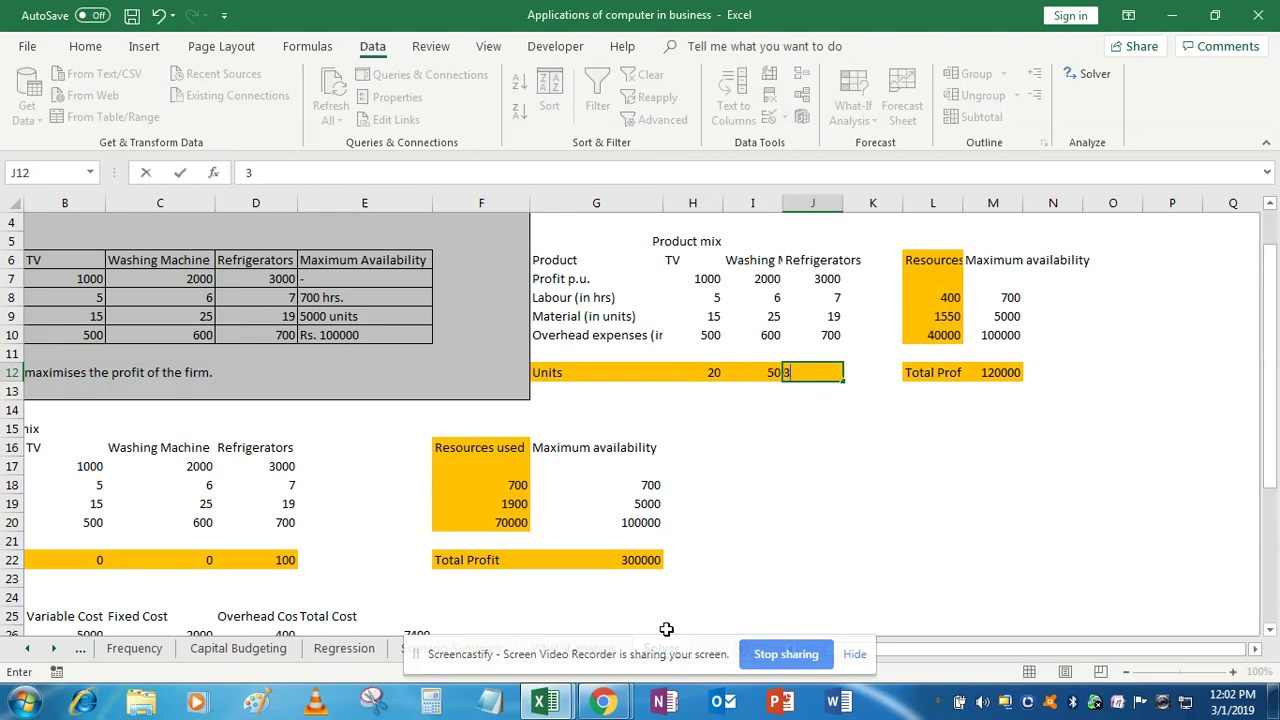
{"action": "type", "text": "0"}
{"action": "key", "text": "Tab"}
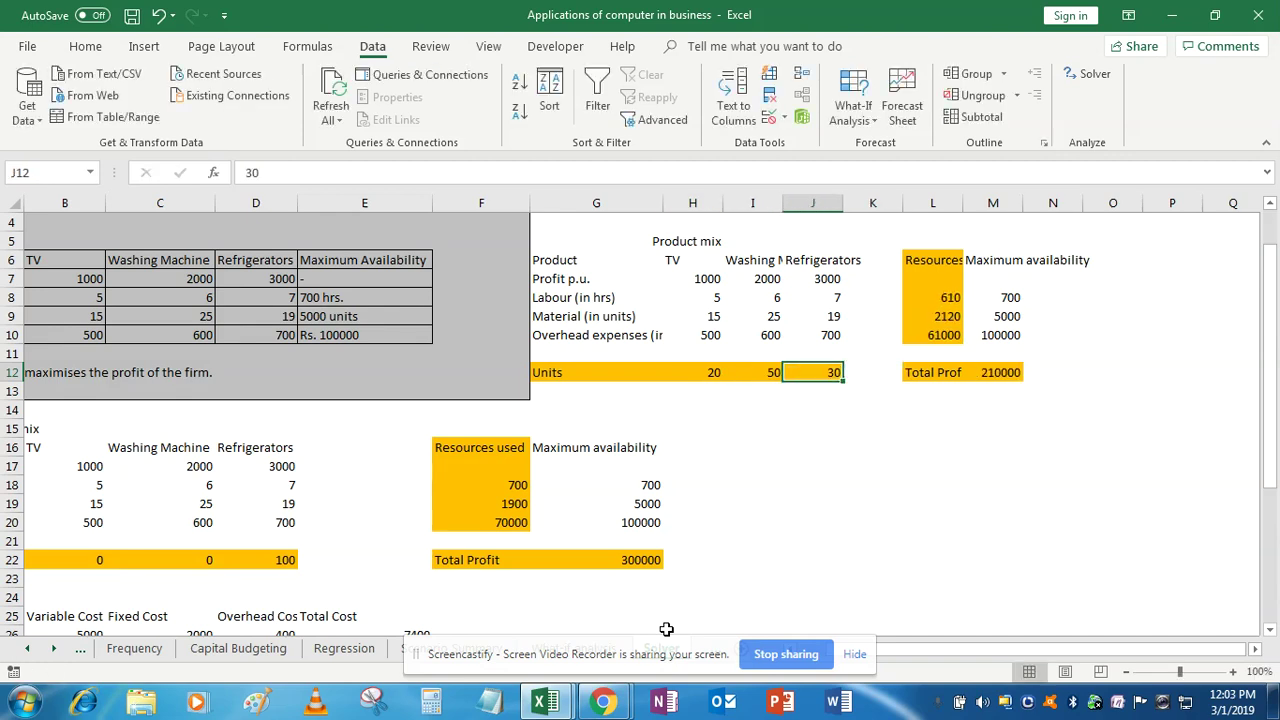
Move back to the original product-mix table
{"action": "key", "text": "Right"}
{"action": "key", "text": "Right"}
{"action": "key", "text": "Left"}
{"action": "key", "text": "Home"}
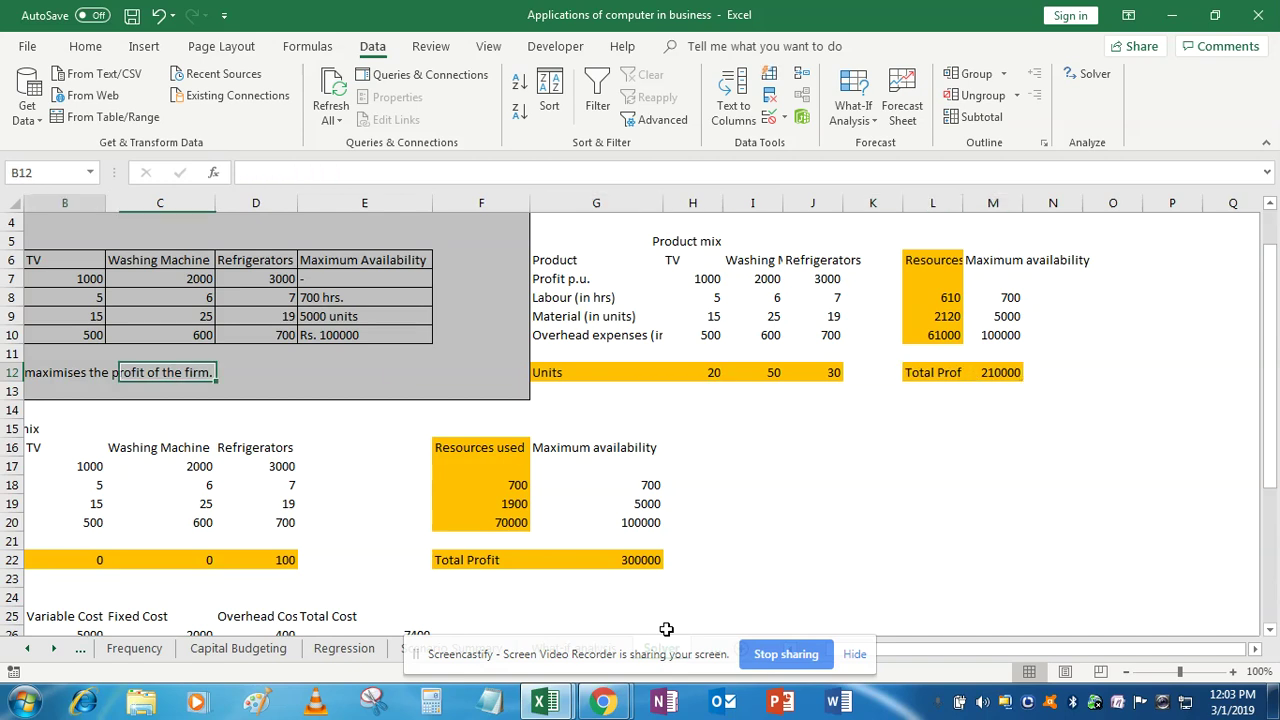
{"action": "key", "text": "Down"}
{"action": "key", "text": "Down"}
{"action": "key", "text": "Down"}
{"action": "key", "text": "Down"}
{"action": "key", "text": "Down"}
{"action": "key", "text": "Down"}
{"action": "key", "text": "Down"}
{"action": "key", "text": "Down"}
{"action": "key", "text": "Down"}
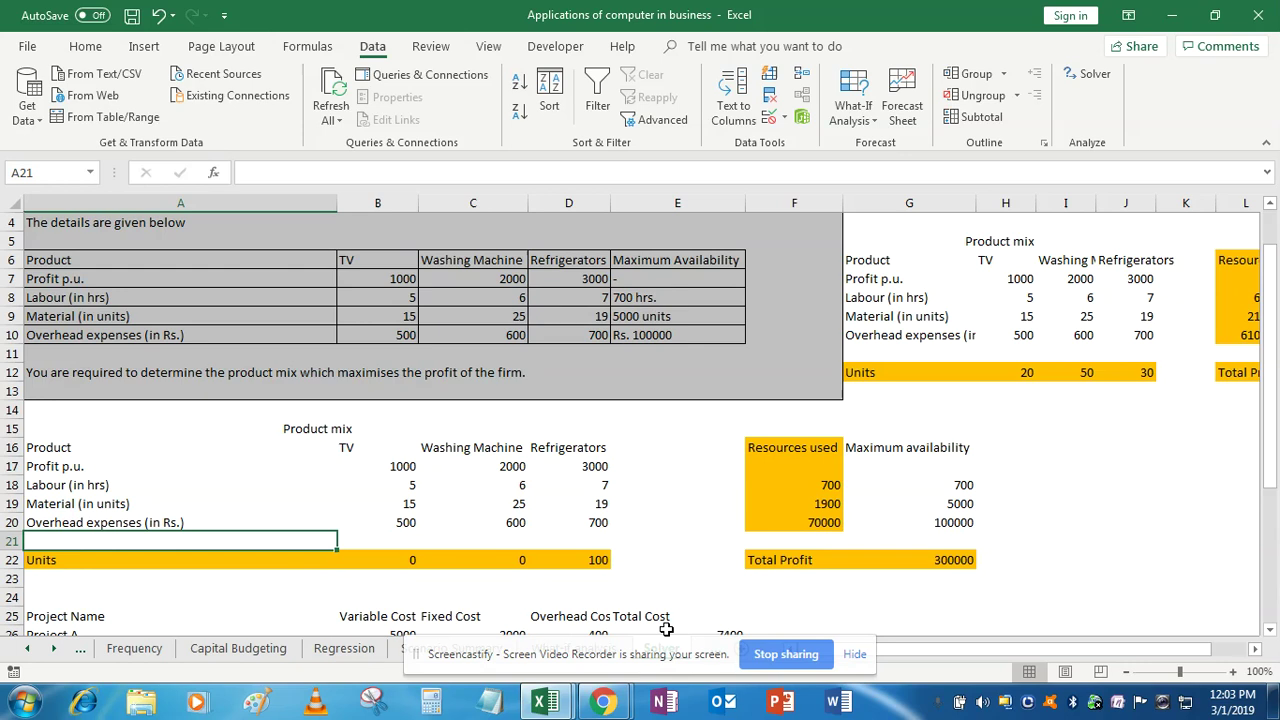
{"action": "key", "text": "Down"}
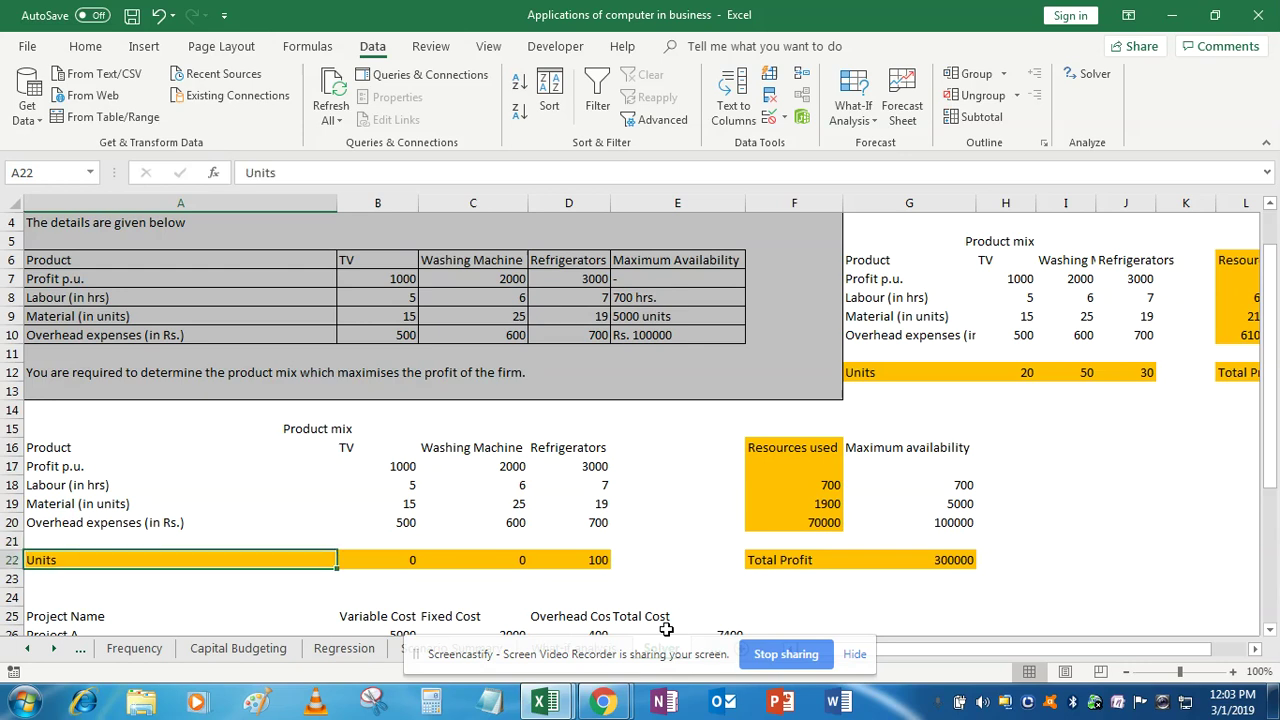
{"action": "key", "text": "Right"}
{"action": "key", "text": "Right"}
{"action": "key", "text": "Right"}
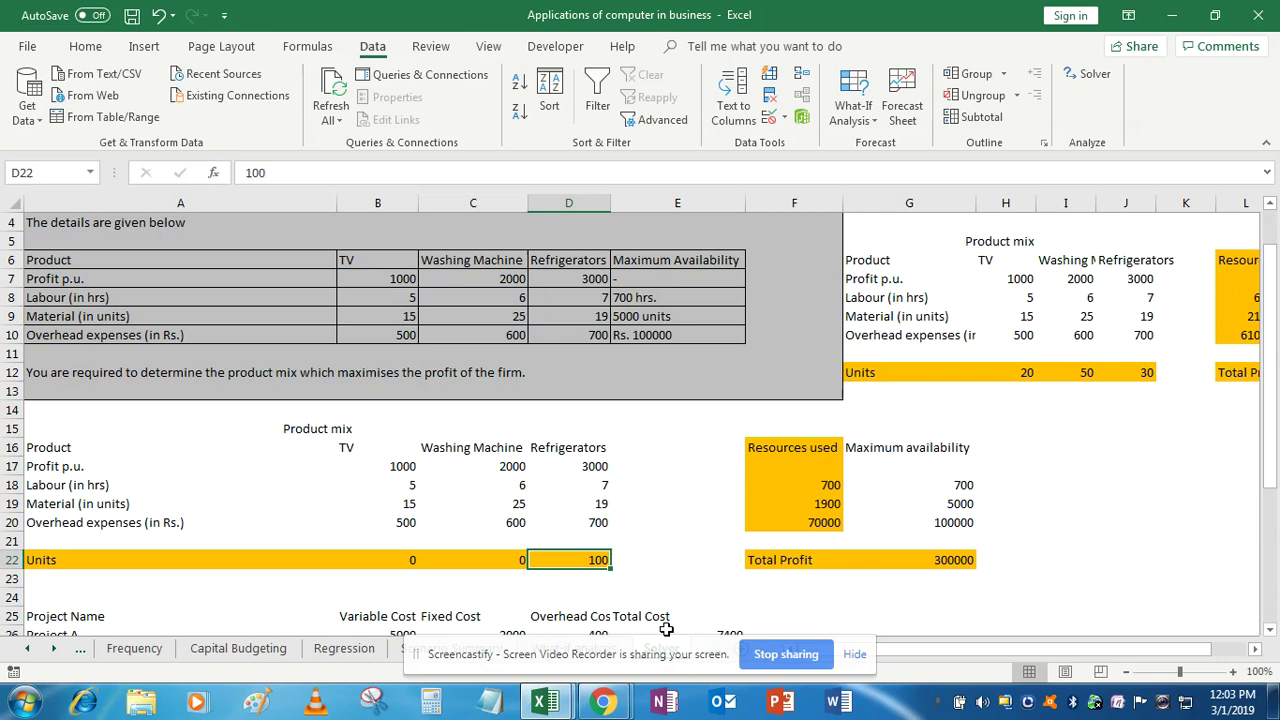
{"action": "key", "text": "Up"}
{"action": "key", "text": "Up"}
{"action": "key", "text": "Up"}
{"action": "key", "text": "Up"}
{"action": "key", "text": "Down"}
{"action": "key", "text": "Down"}
{"action": "key", "text": "Down"}
{"action": "key", "text": "Down"}
{"action": "key", "text": "Left"}
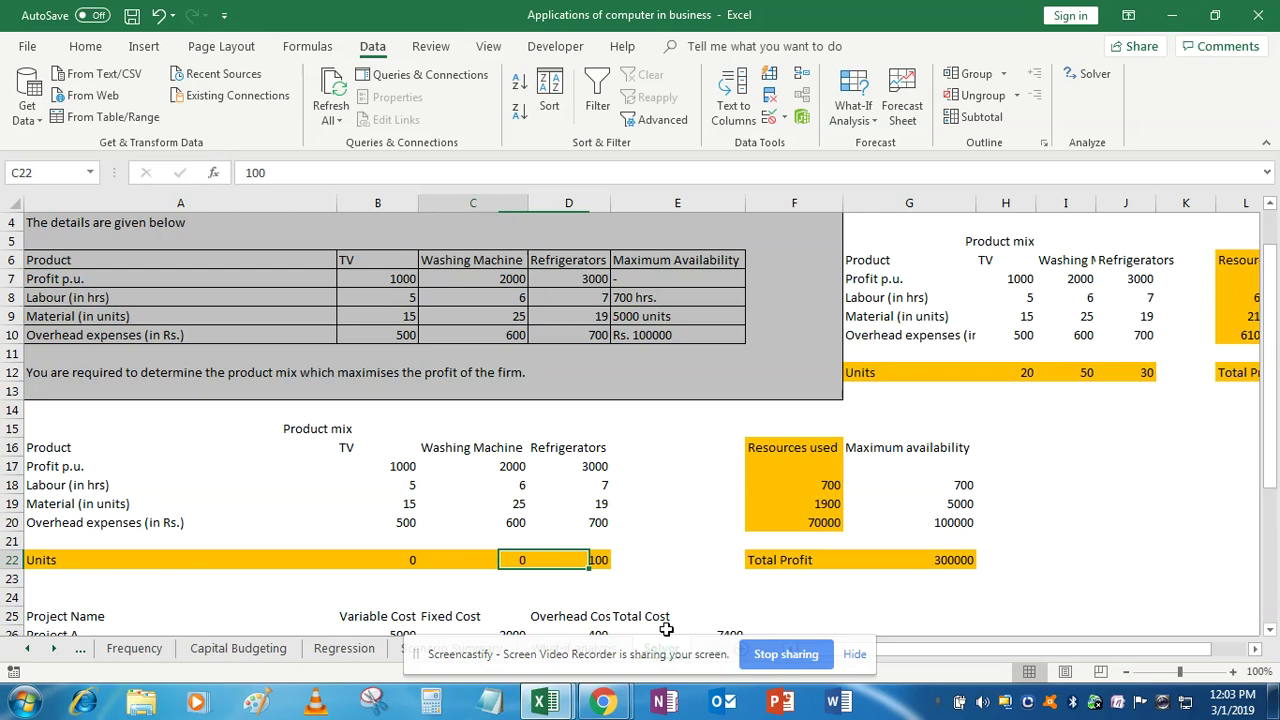